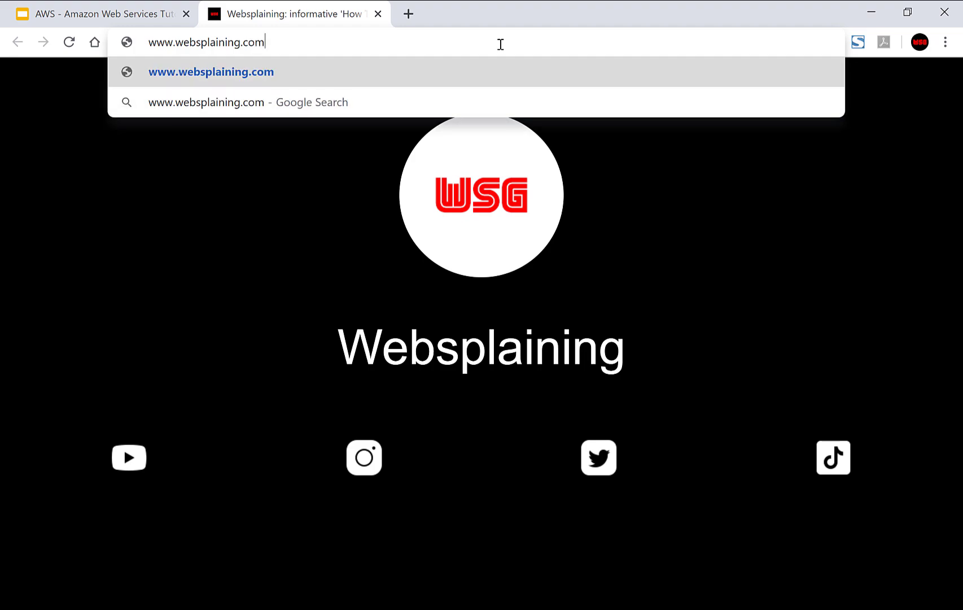
key("Return")
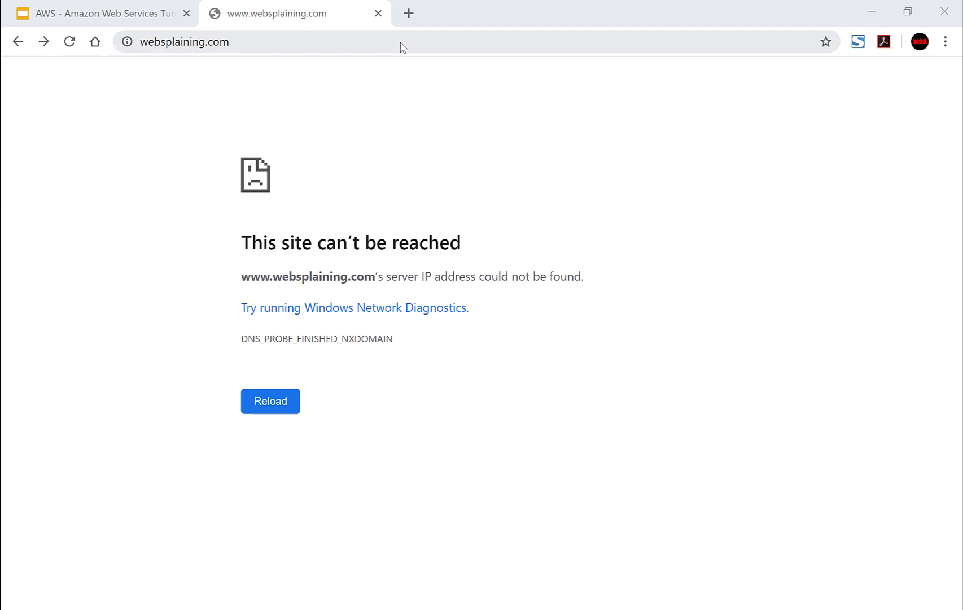
left_click(401, 43)
type("w")
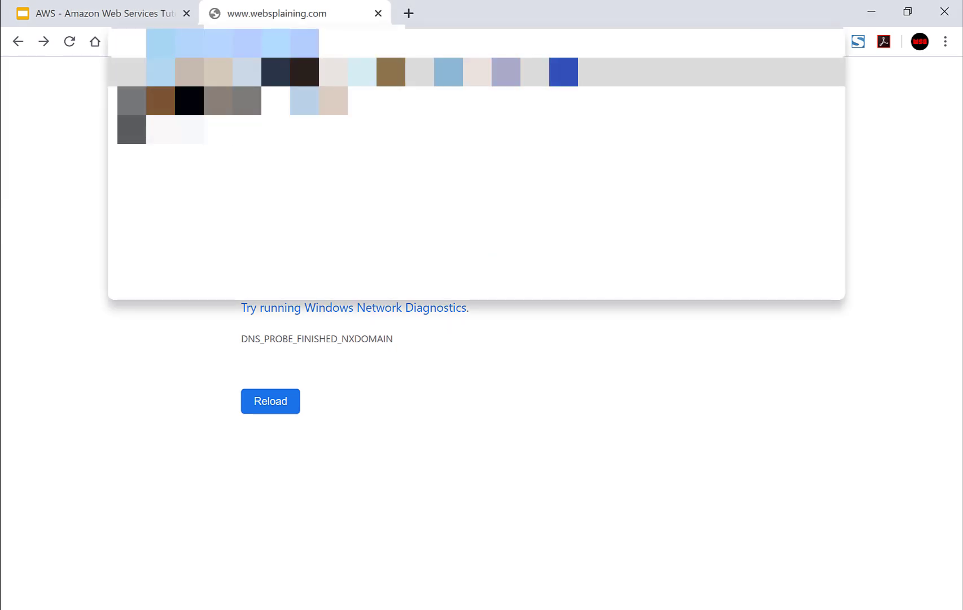
type("ww.aws.amazon")
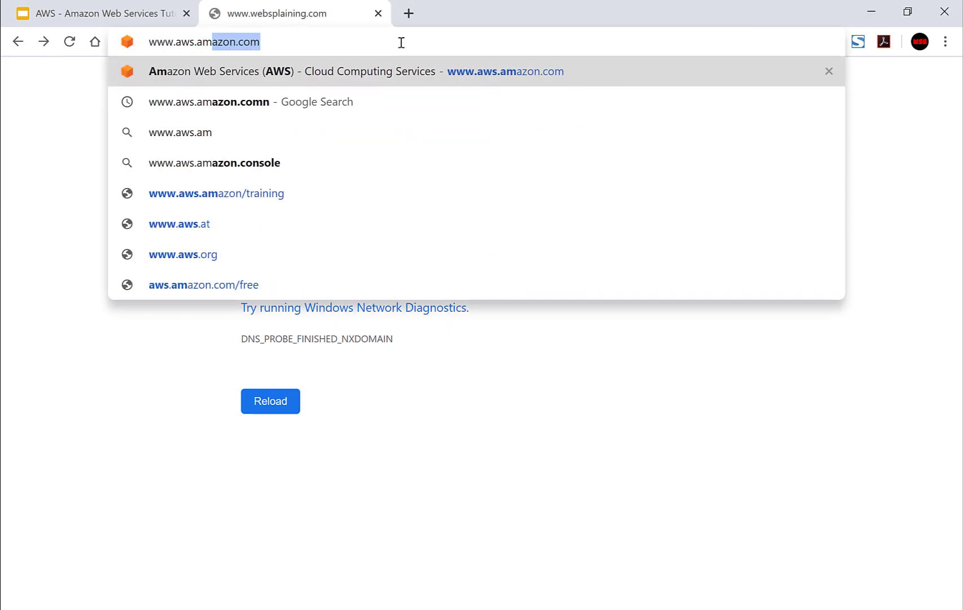
type(".com")
key("Return")
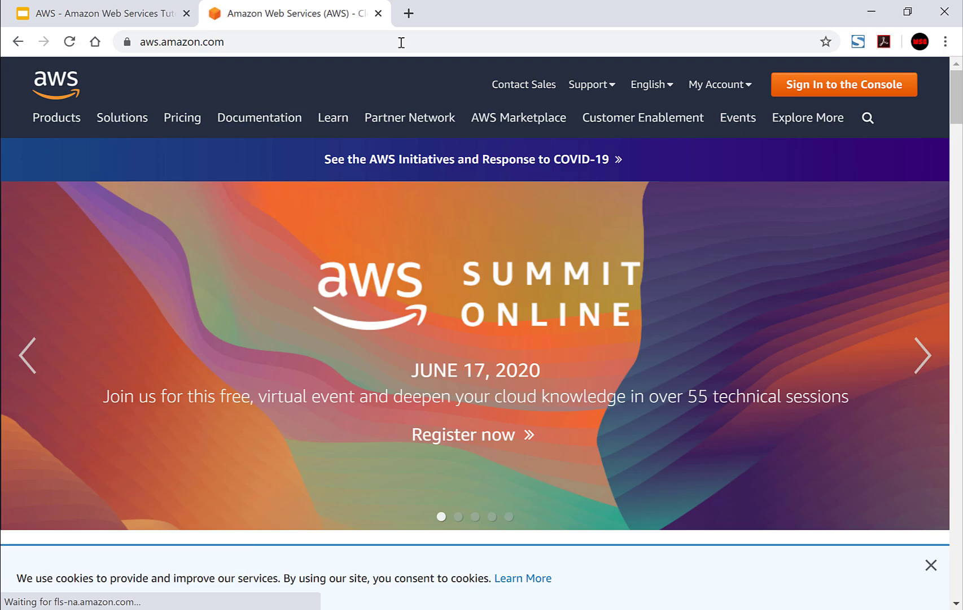
Sign in to the AWS Management Console as root user with the account email address and password.
left_click(841, 92)
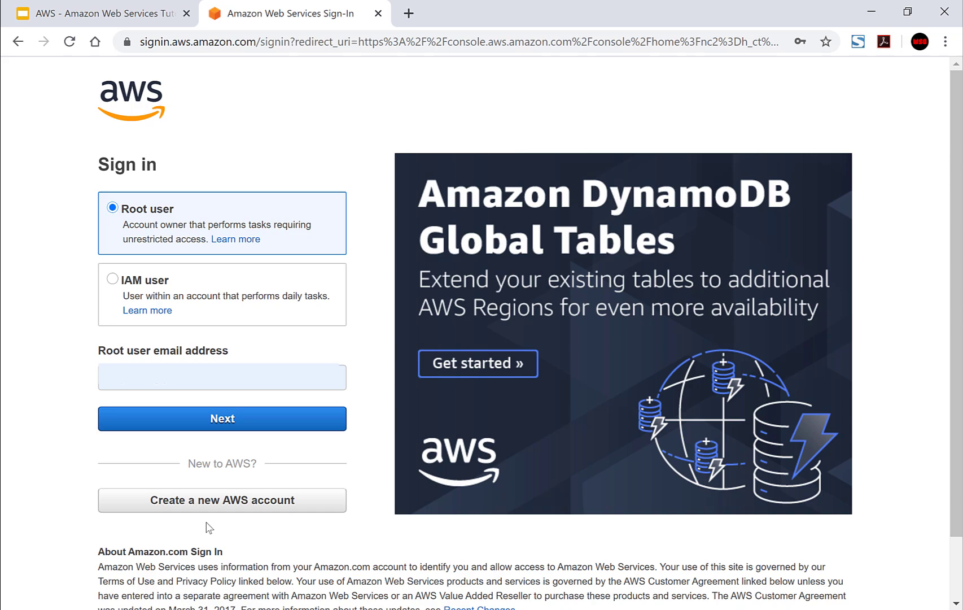
left_click(244, 431)
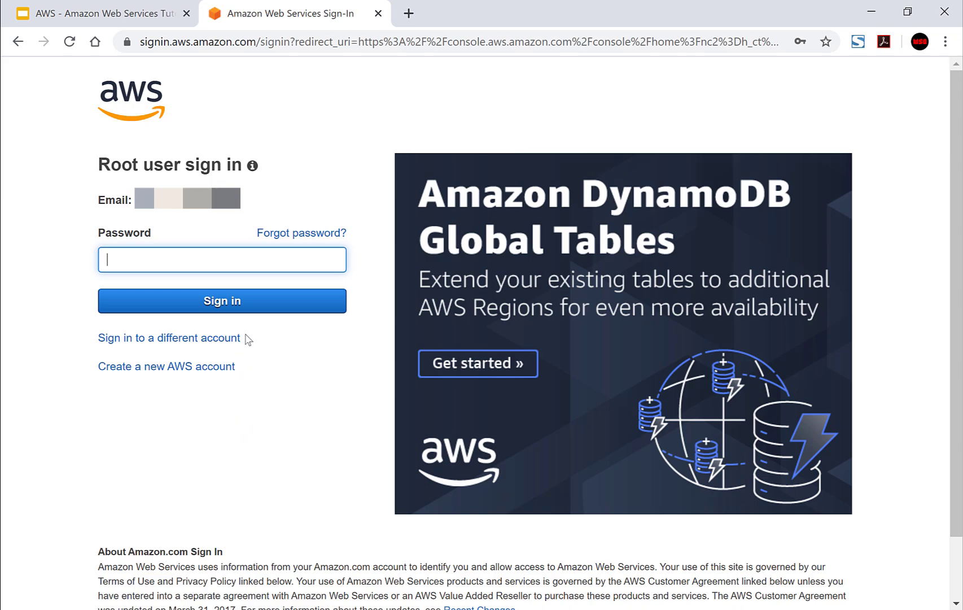
left_click(236, 261)
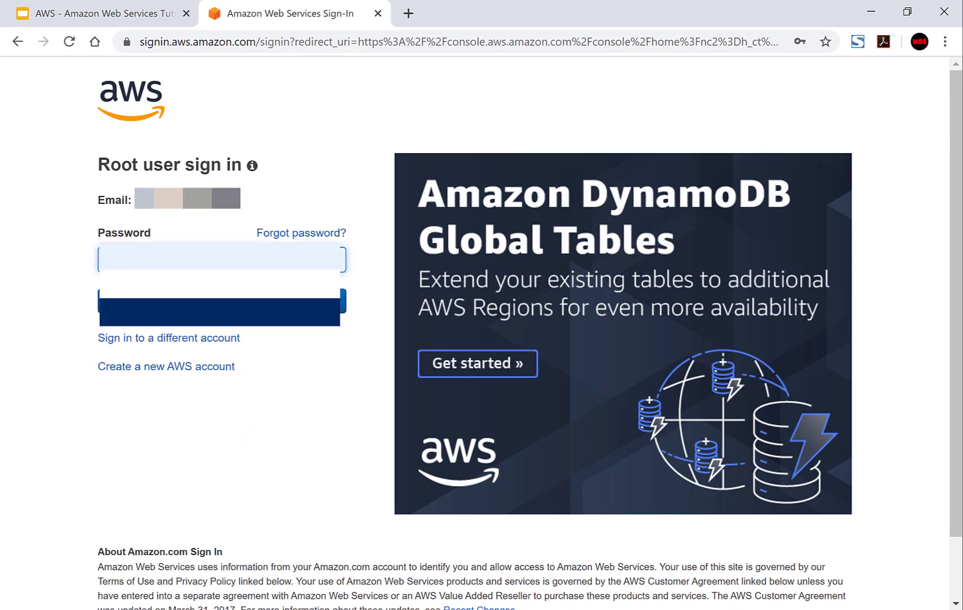
left_click(228, 304)
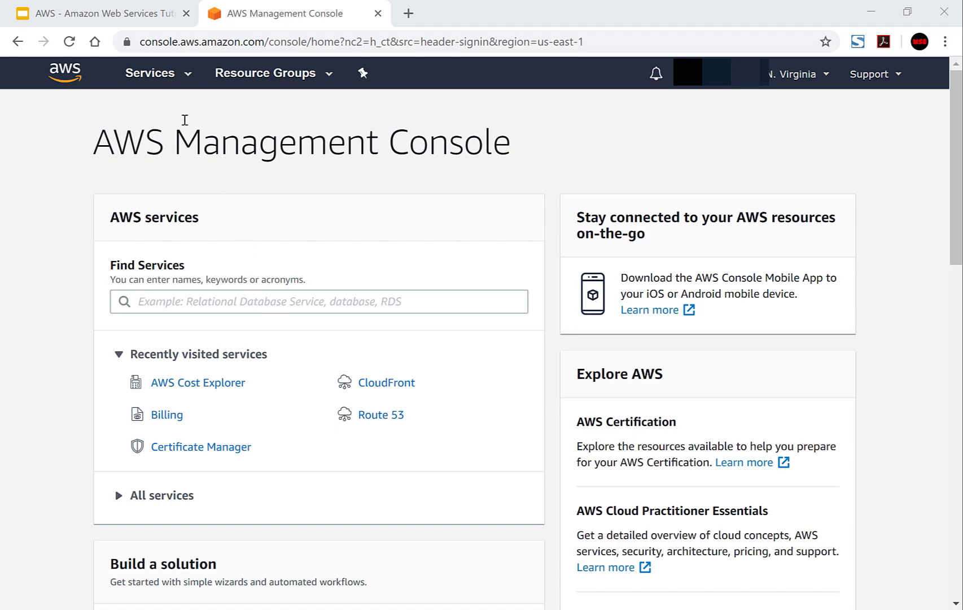
Open the S3 storage service and start a new bucket named websplaining.com.
left_click(167, 85)
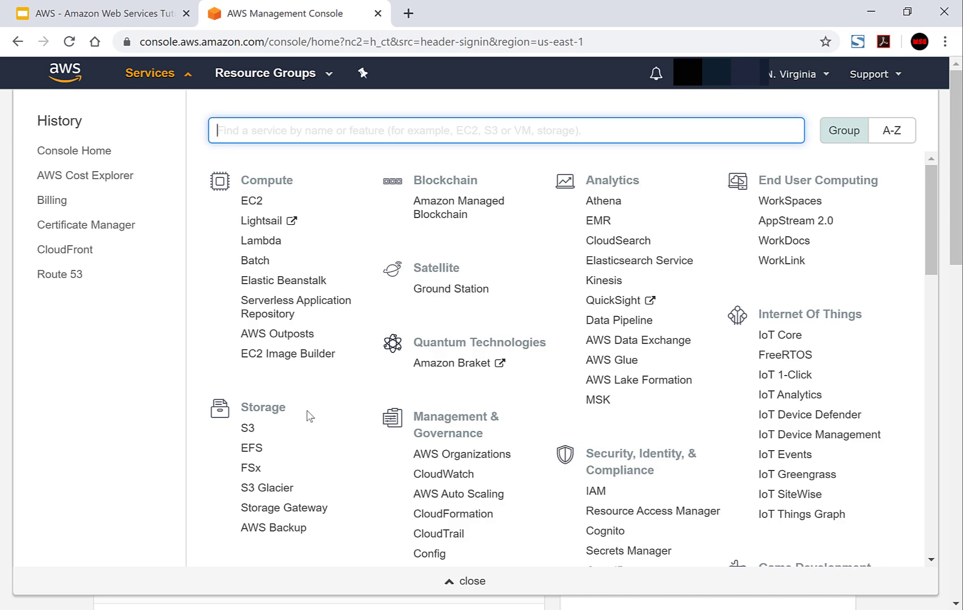
left_click(249, 433)
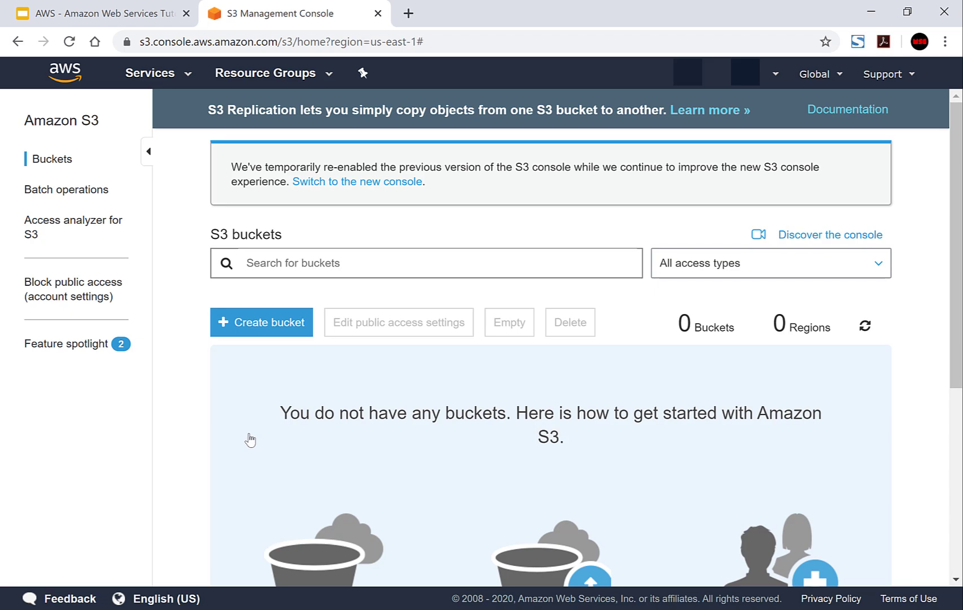
scroll(253, 438, "down", 2)
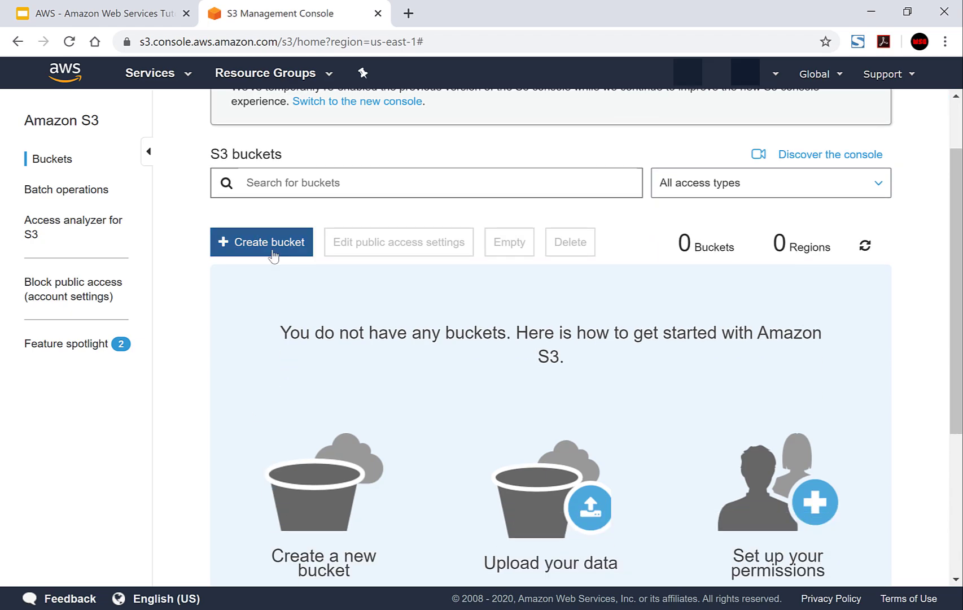
left_click(273, 255)
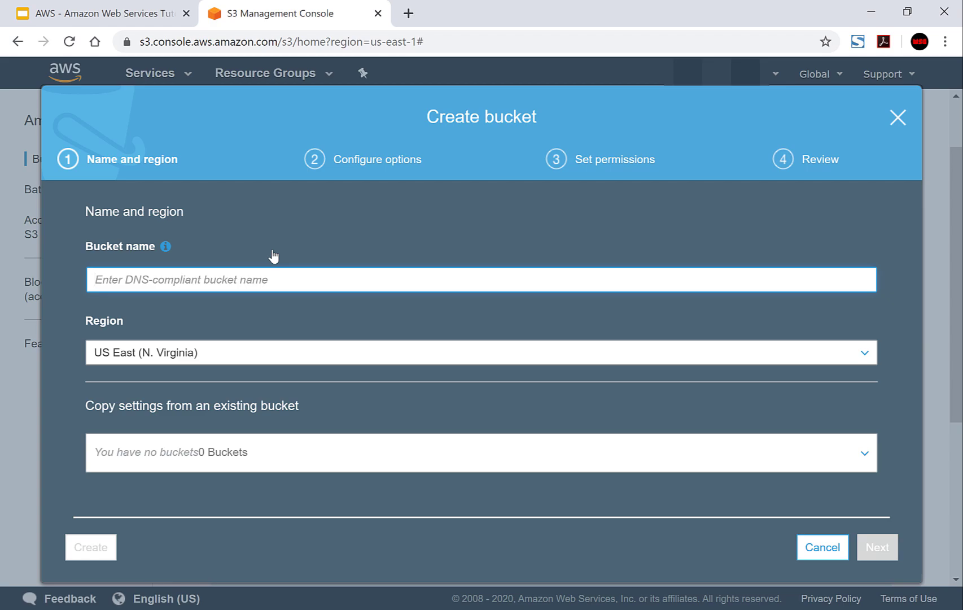
type("webspl")
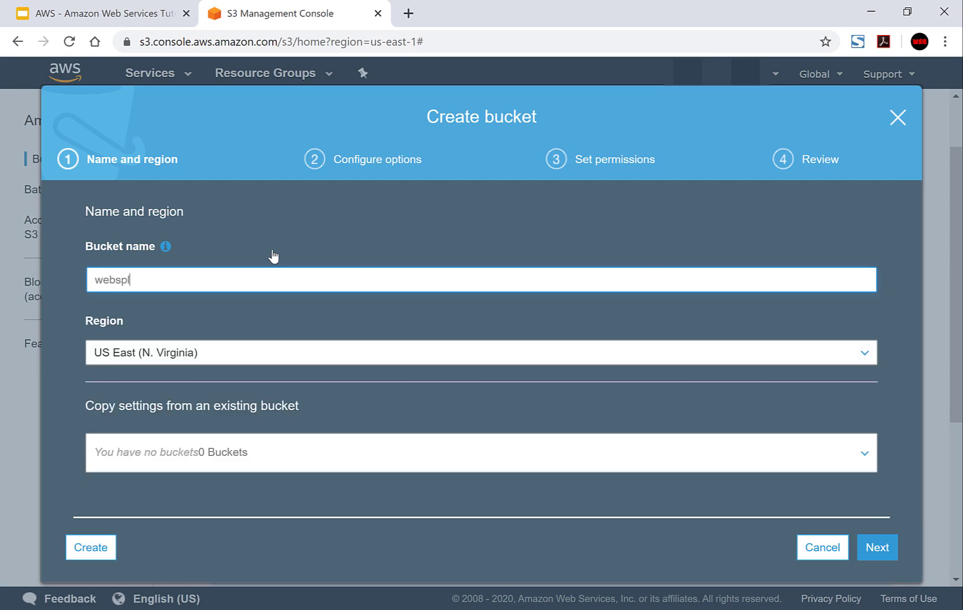
type("aining.com")
Set the new bucket's region to EU (London) and create the bucket with the default options.
left_click(238, 358)
left_click(238, 361)
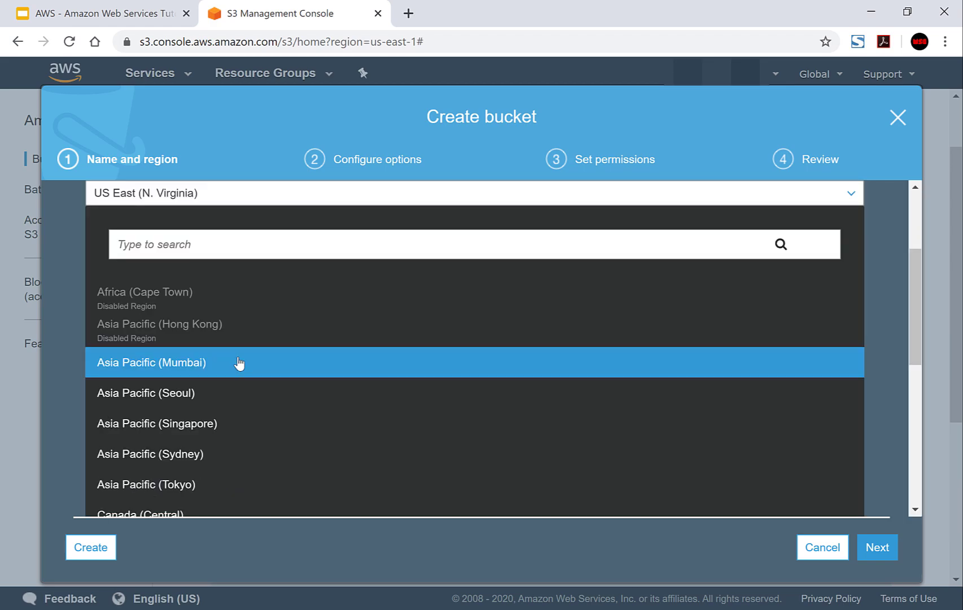
scroll(262, 361, "down", 3)
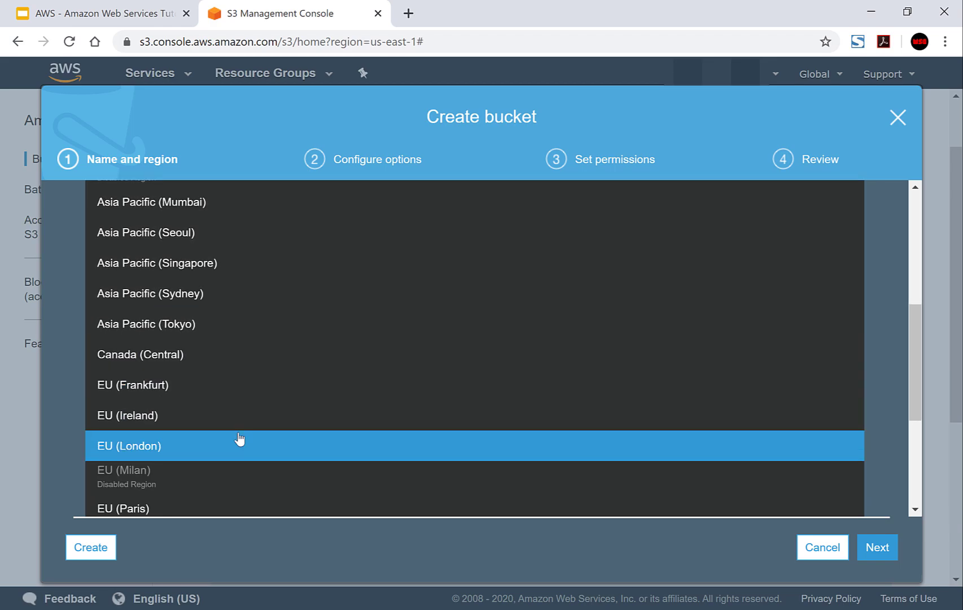
left_click(239, 438)
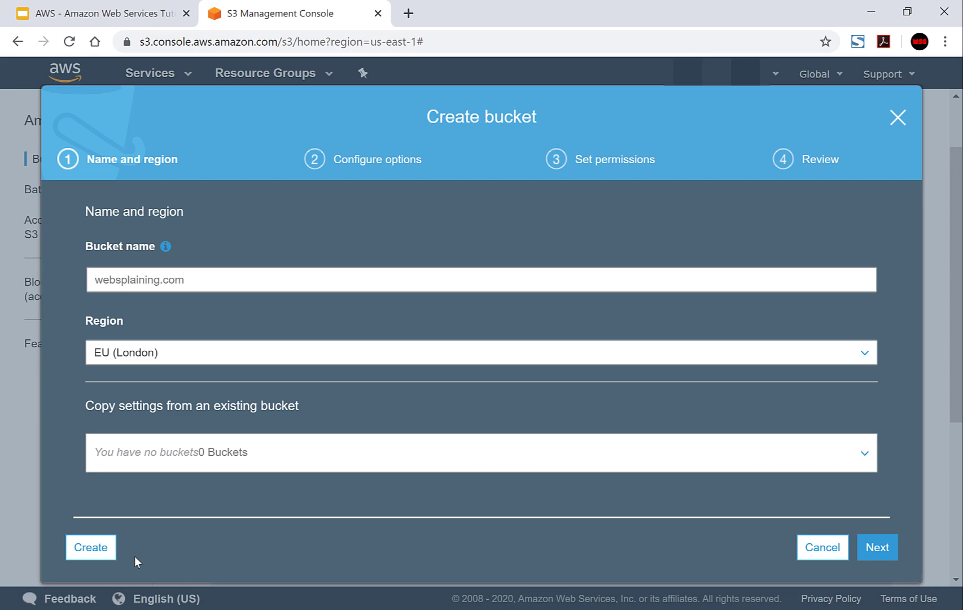
left_click(108, 553)
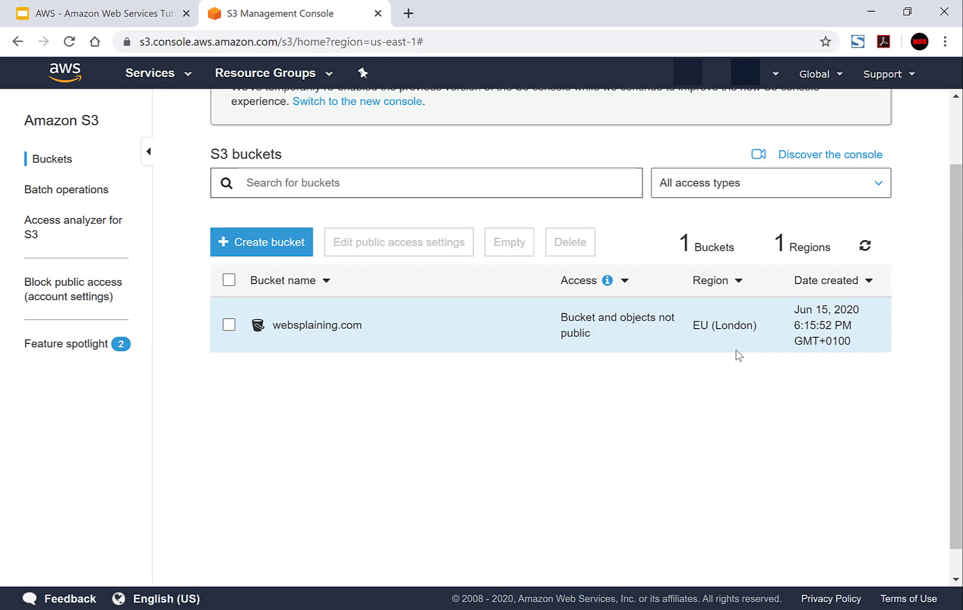
Enable static website hosting in the websplaining.com bucket's properties, using index.html as the index document, and save the setting.
left_click(313, 335)
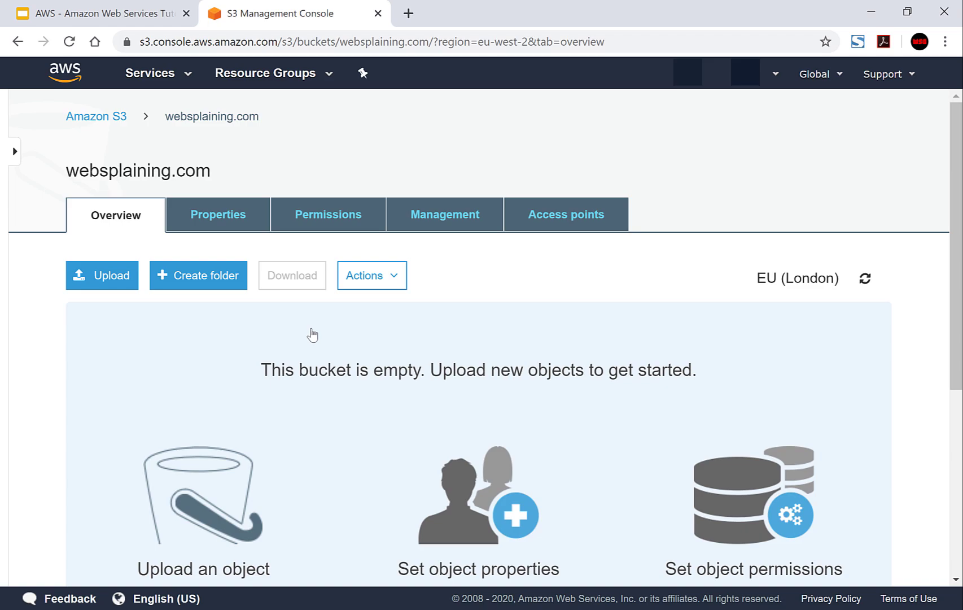
left_click(234, 227)
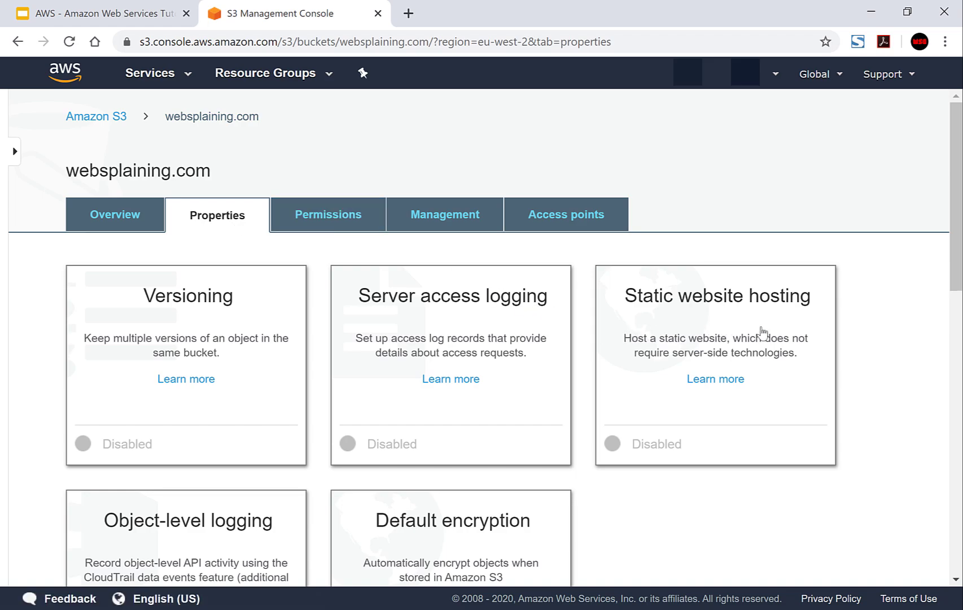
left_click(762, 332)
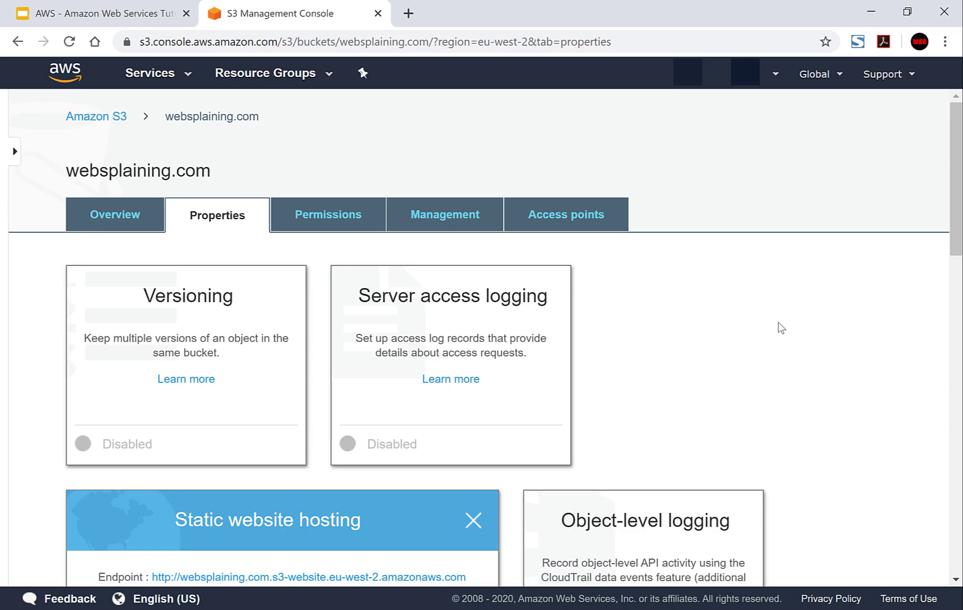
left_click_drag(961, 171, 962, 276)
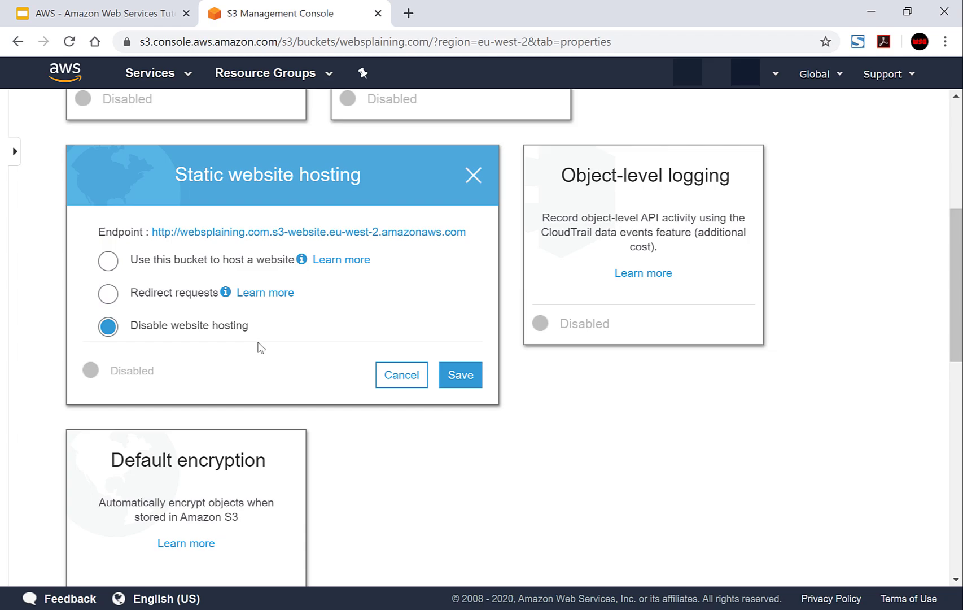
left_click(109, 261)
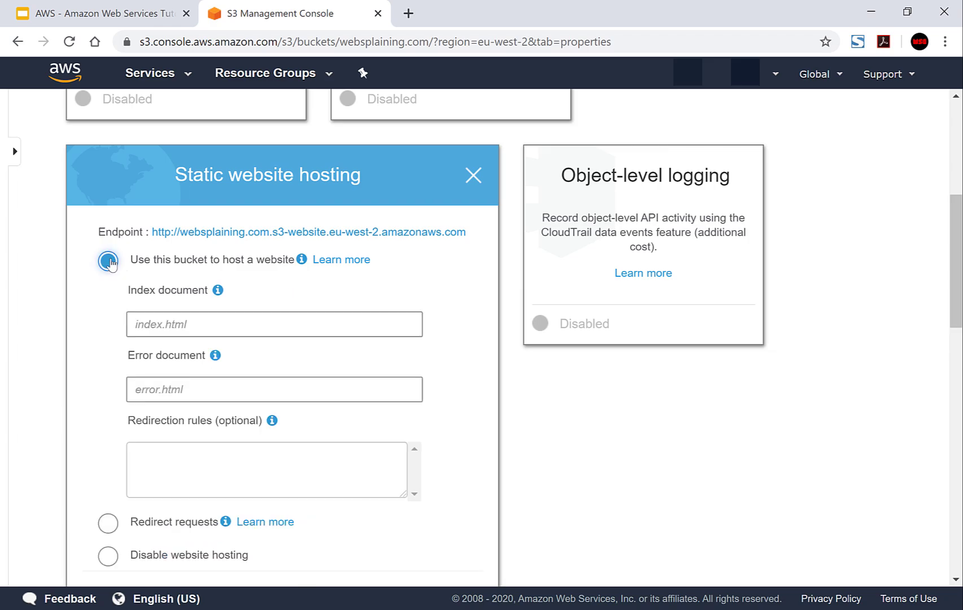
left_click(224, 324)
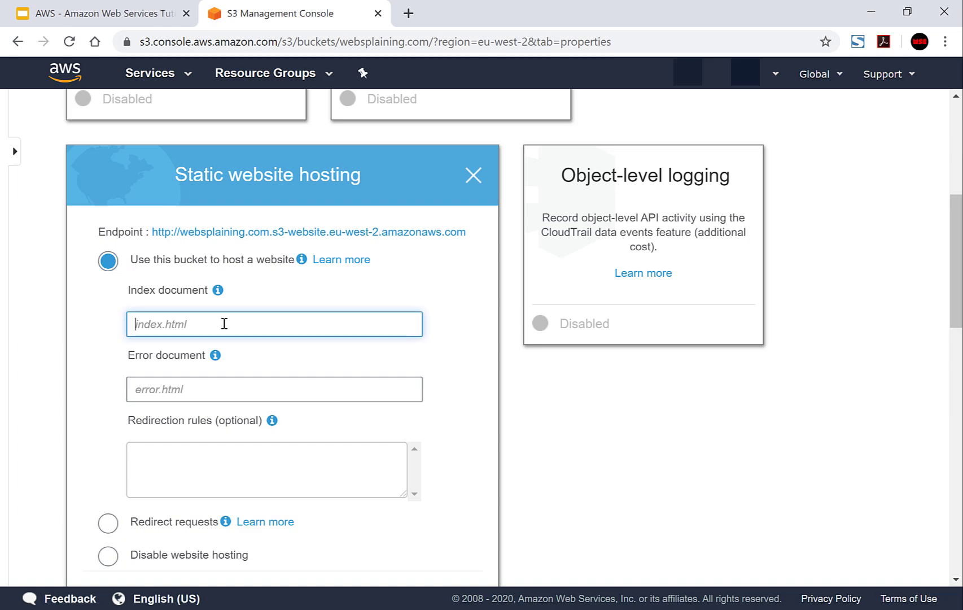
type("index.html")
scroll(229, 327, "down", 1)
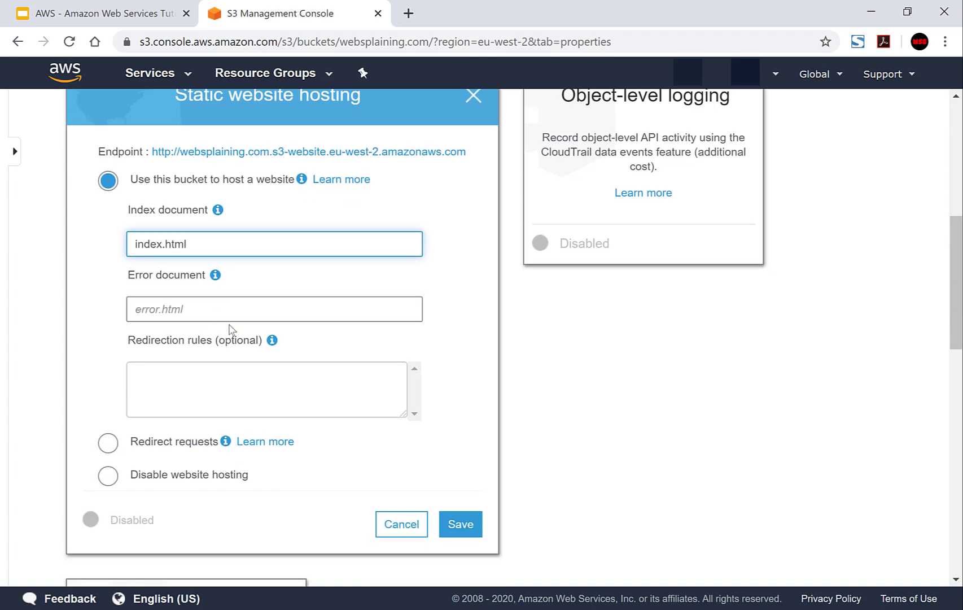
scroll(404, 350, "down", 1)
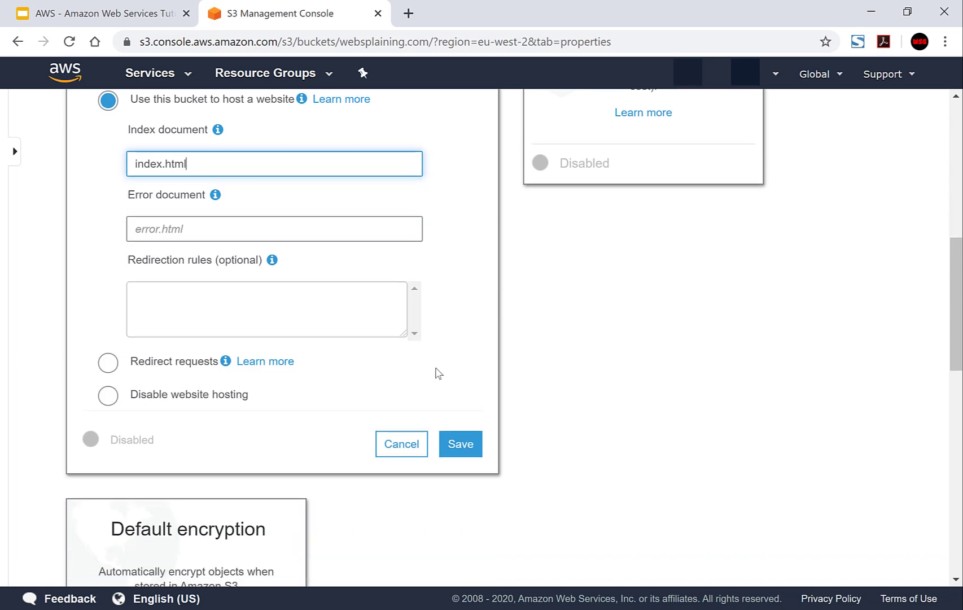
left_click(460, 443)
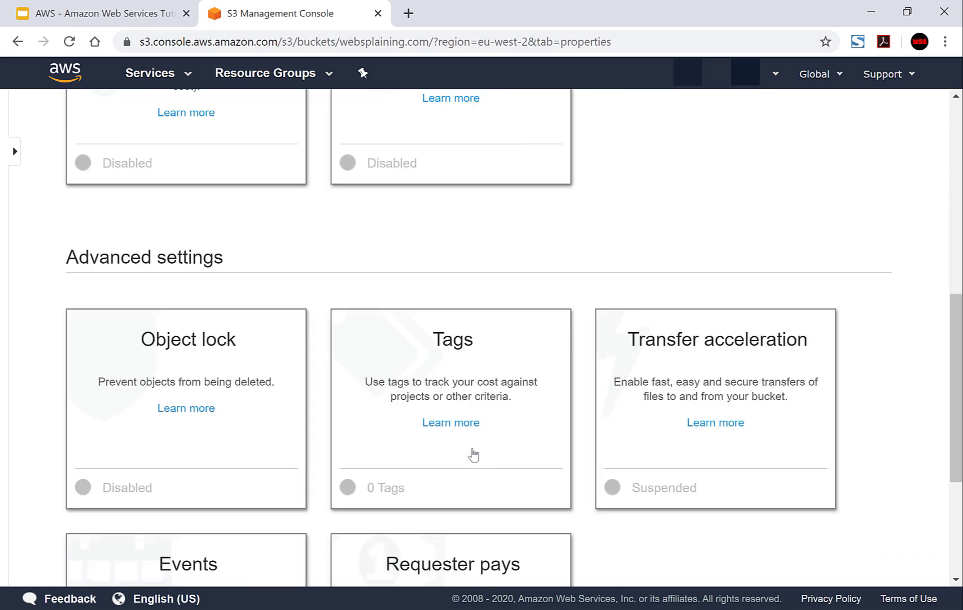
Turn off Block all public access in the websplaining.com bucket's permissions, save, and approve the change with "confirm".
scroll(660, 371, "up", 1)
scroll(666, 367, "up", 5)
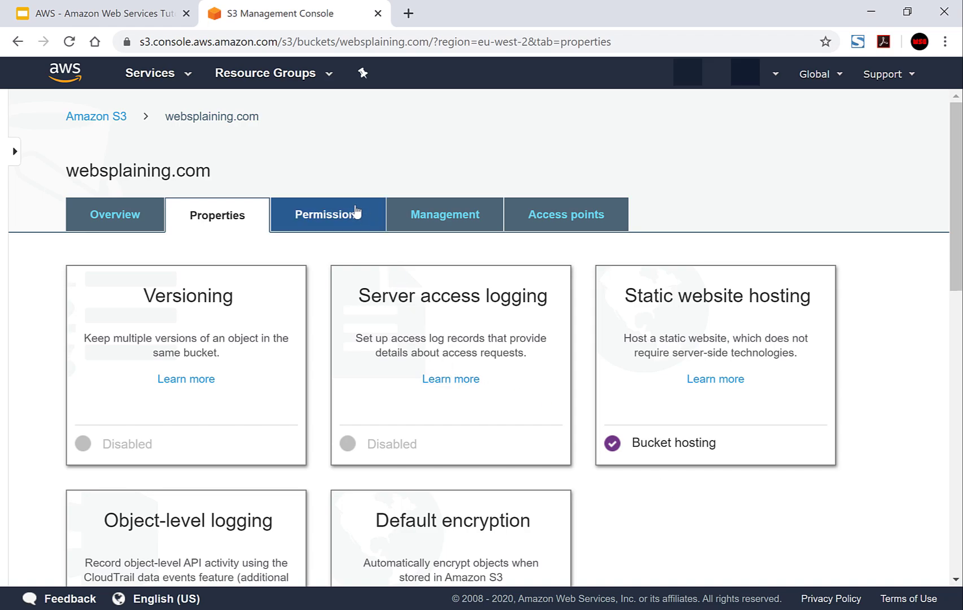
left_click(347, 224)
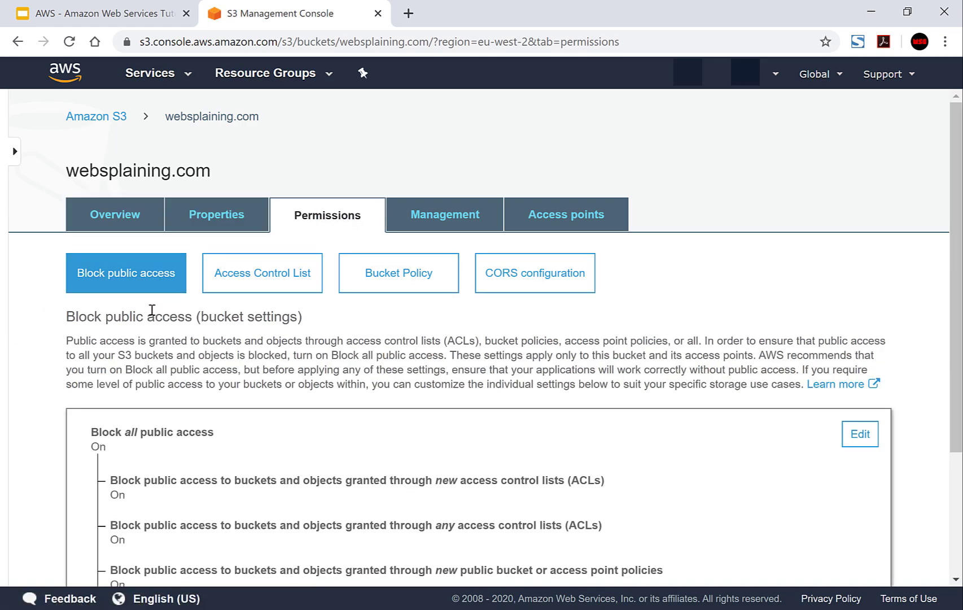
scroll(239, 253, "down", 3)
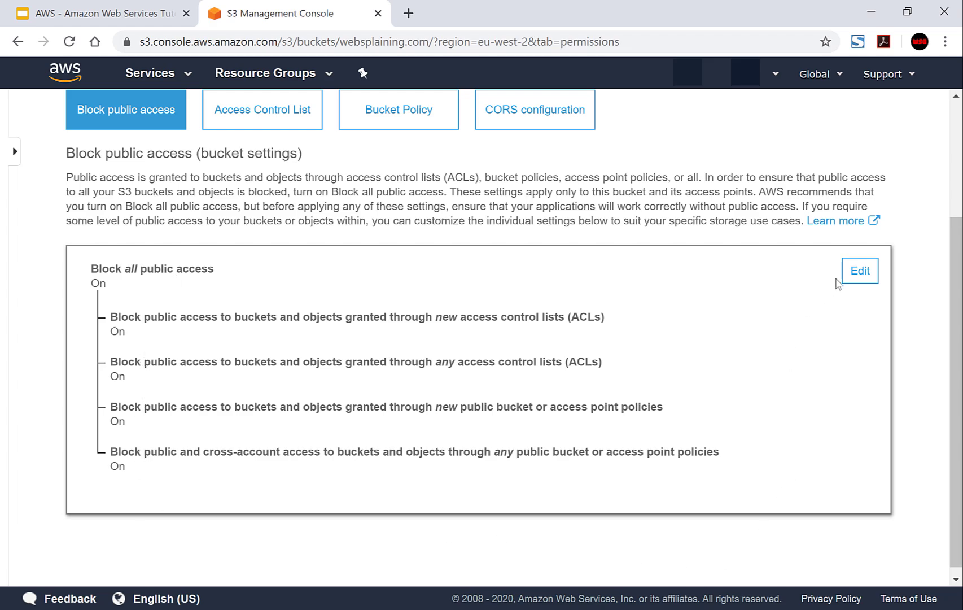
left_click(858, 274)
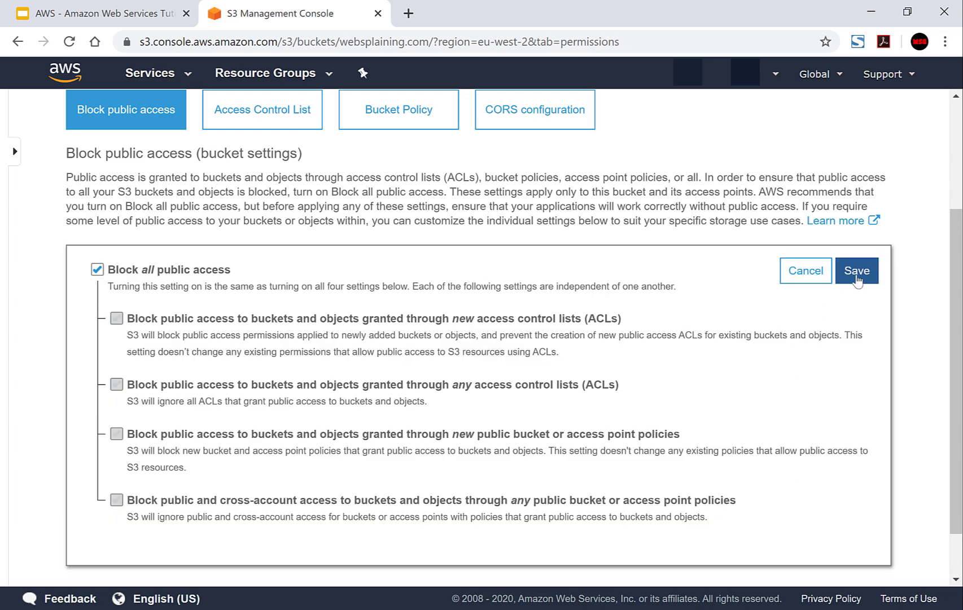
left_click(97, 269)
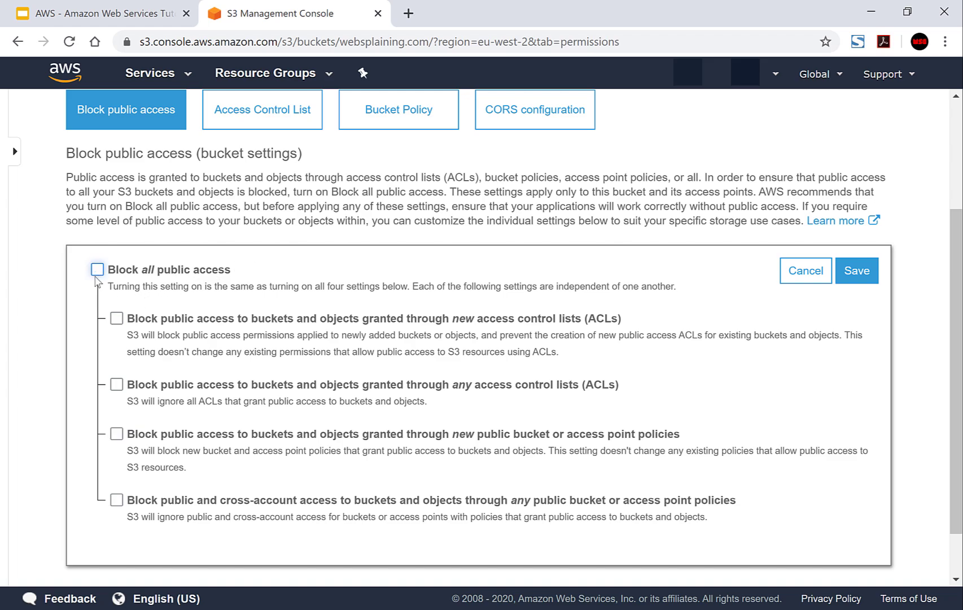
left_click(853, 273)
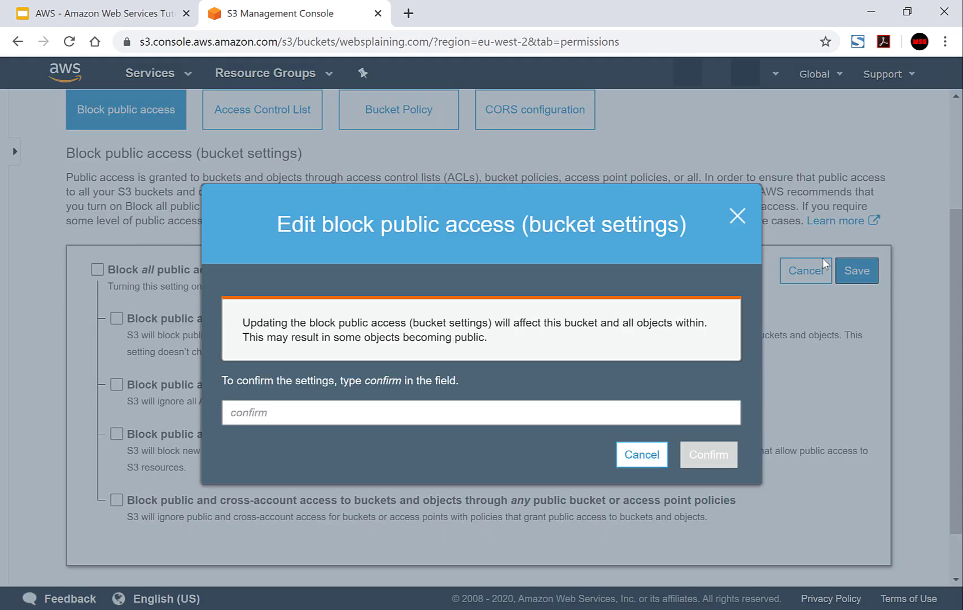
left_click(480, 410)
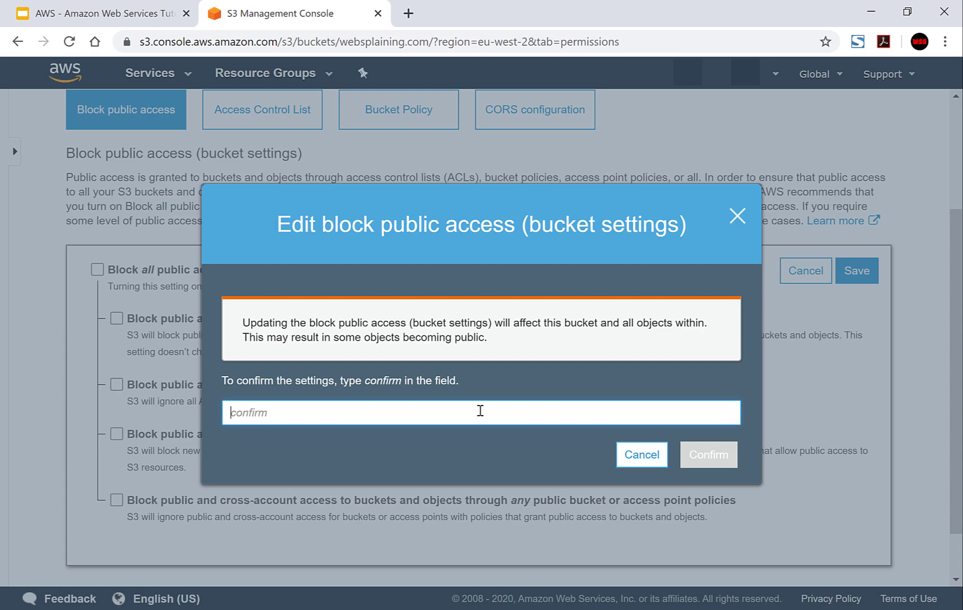
type("confirm")
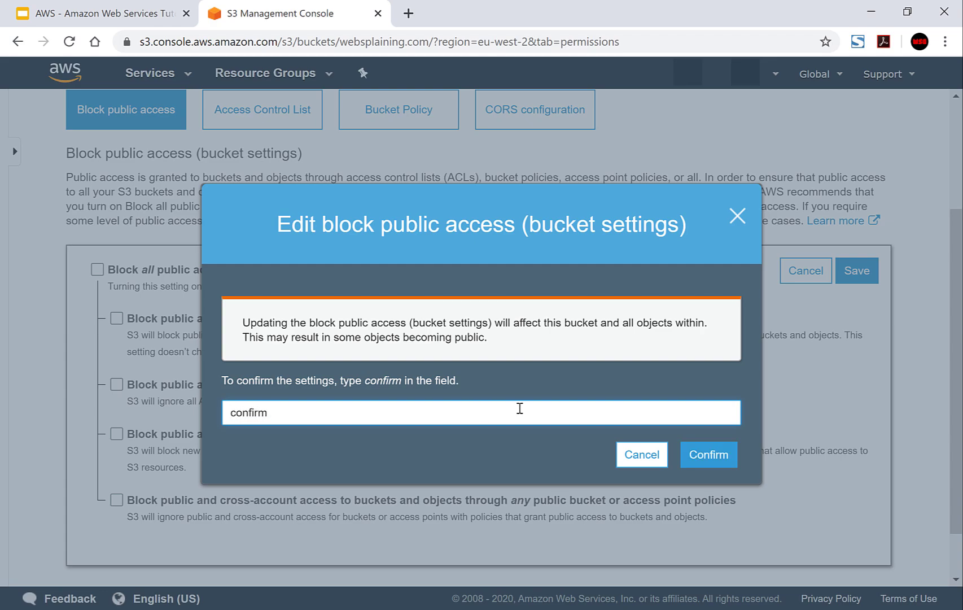
left_click(710, 454)
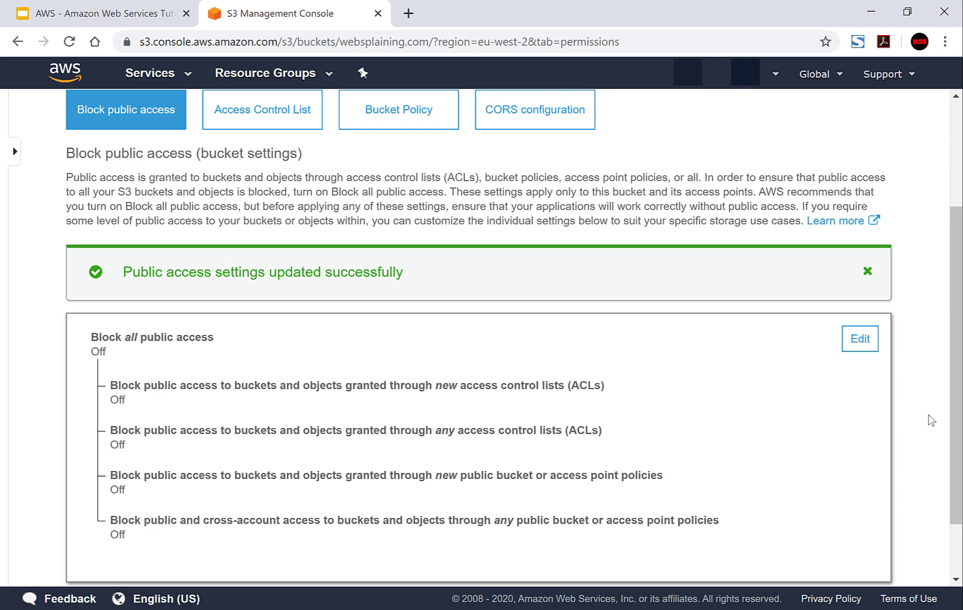
Open the bucket policy editor in the websplaining.com bucket's permissions.
scroll(955, 420, "up", 3)
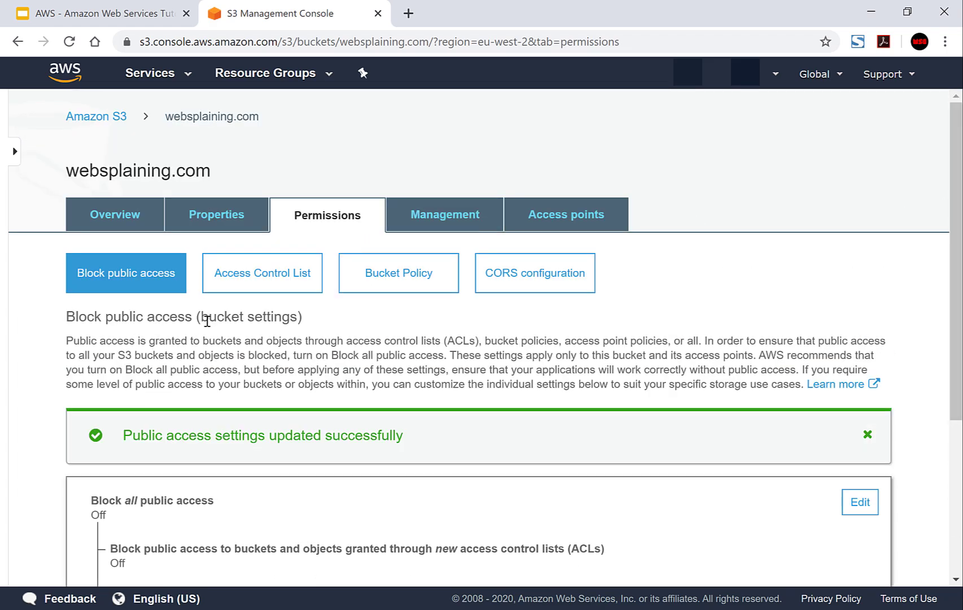
left_click(406, 288)
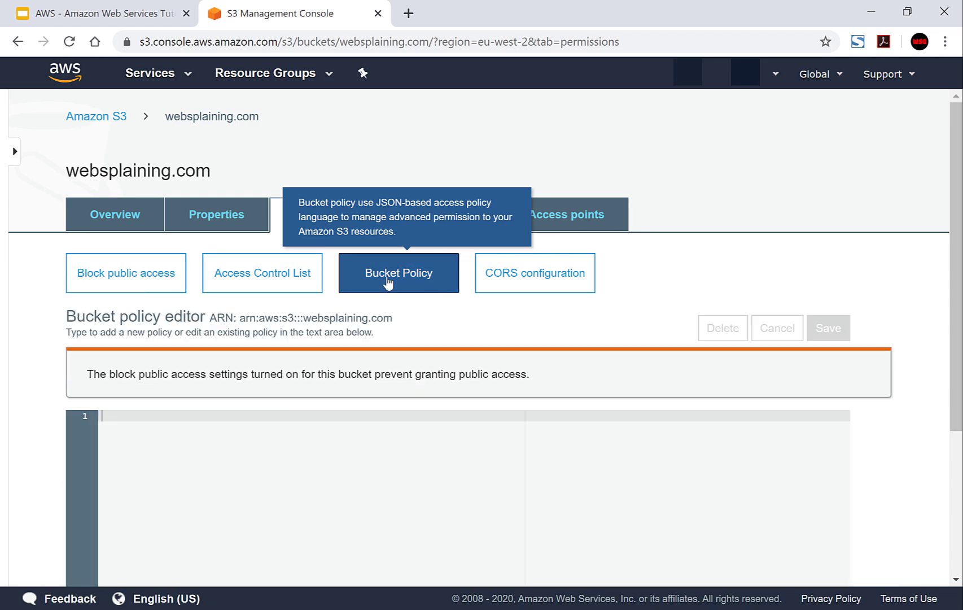
scroll(387, 282, "down", 2)
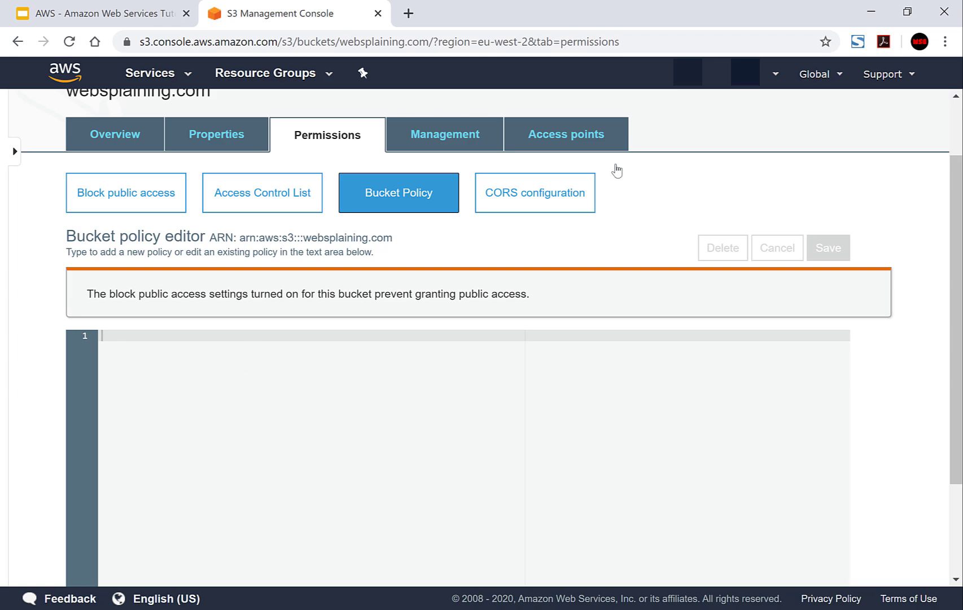
Open the Bucket Policy text file from the desktop, copy its entire JSON policy, and close the file.
left_click(857, 13)
left_click(859, 17)
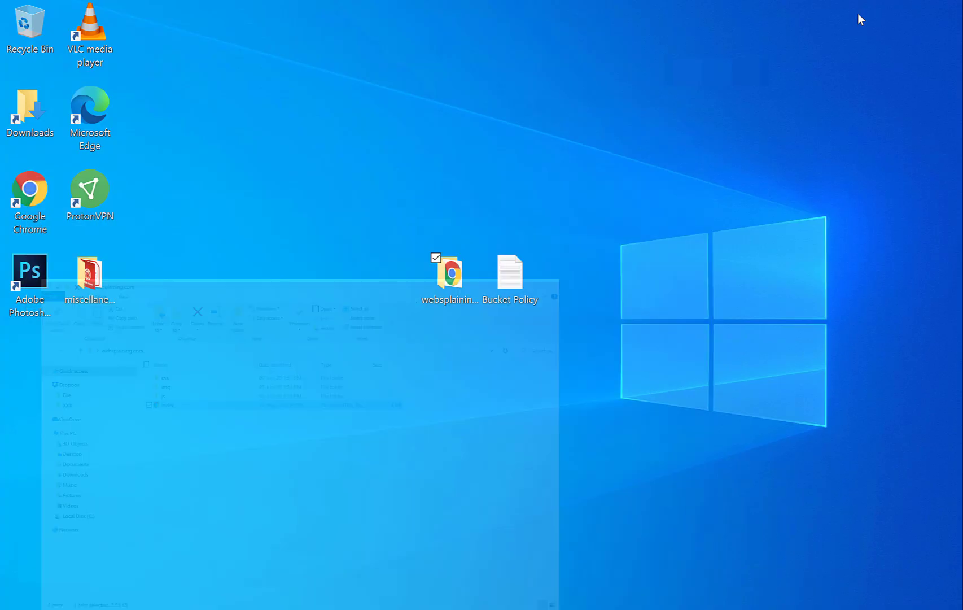
double_click(511, 286)
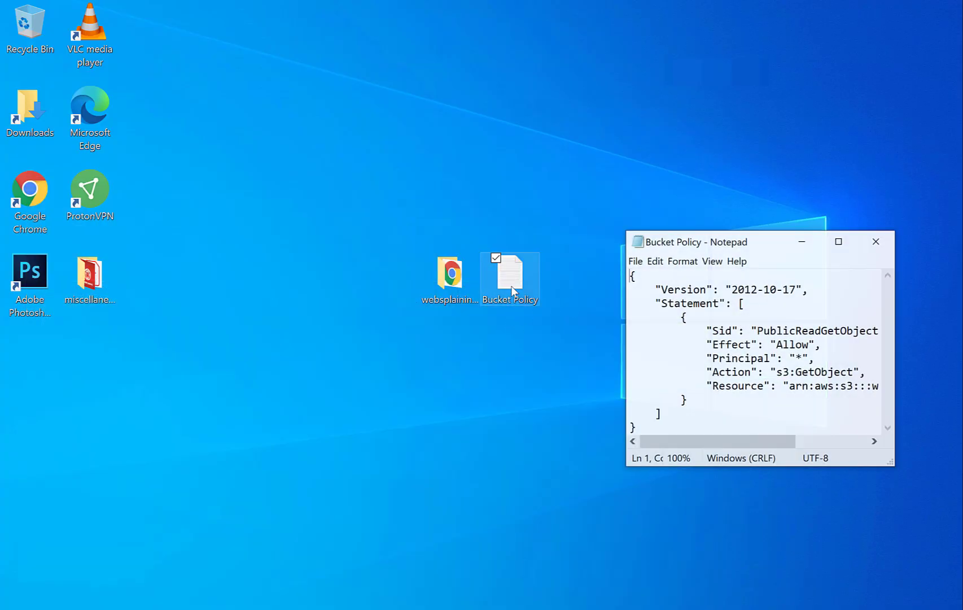
left_click(839, 241)
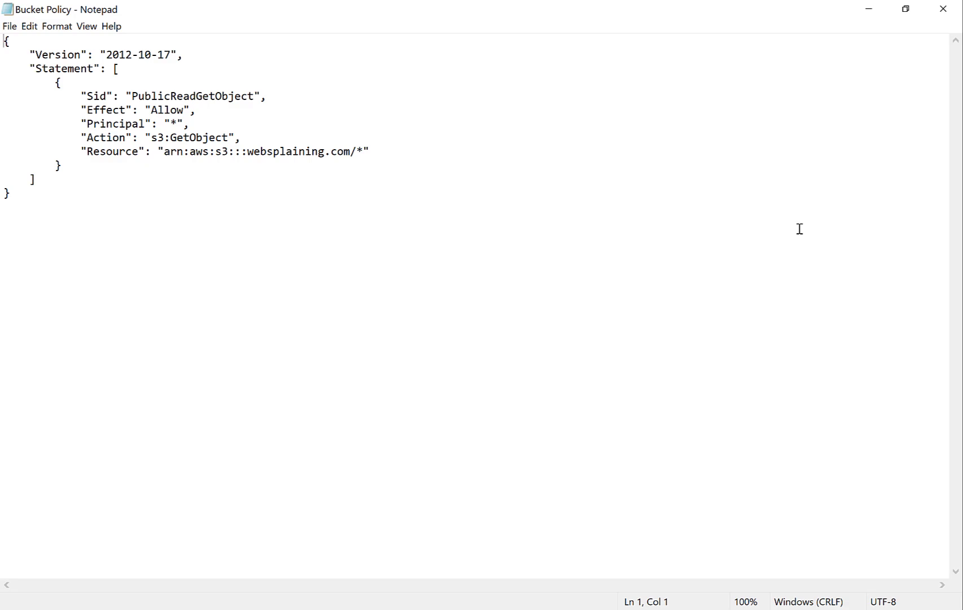
left_click_drag(138, 208, 5, 41)
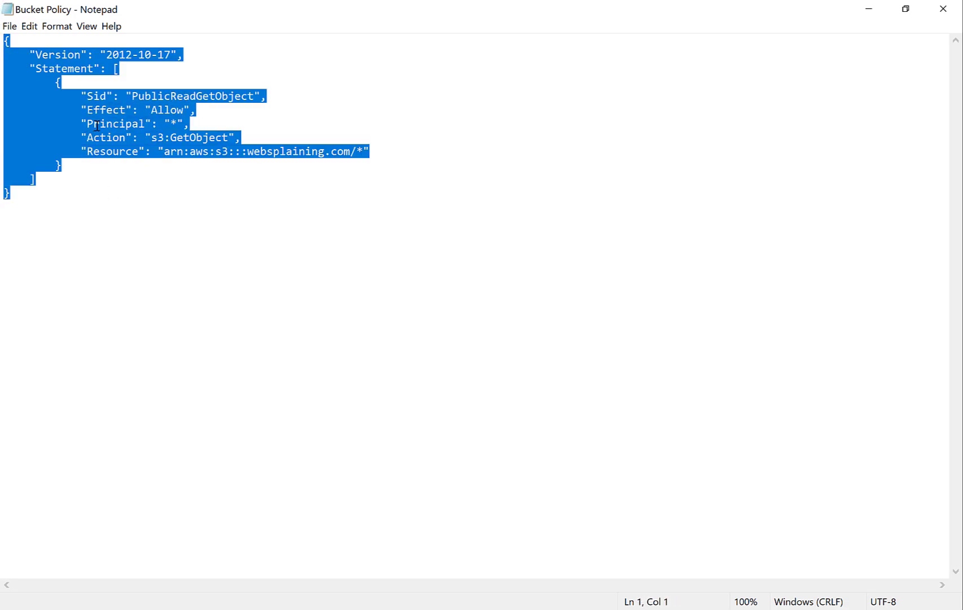
right_click(97, 125)
left_click(85, 165)
left_click(943, 8)
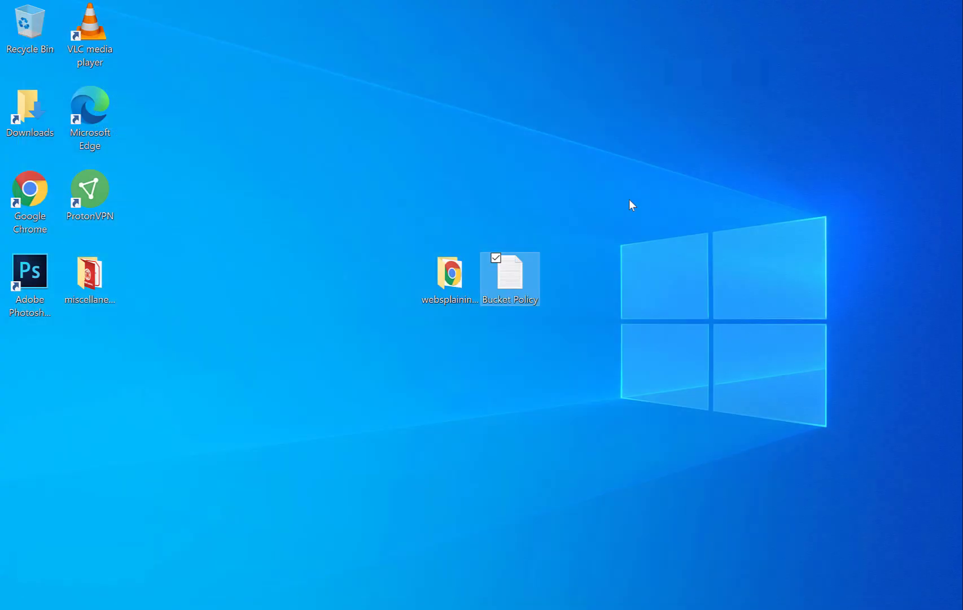
Switch back to the S3 console in Chrome and paste the copied JSON policy into the empty bucket policy editor.
left_click(192, 605)
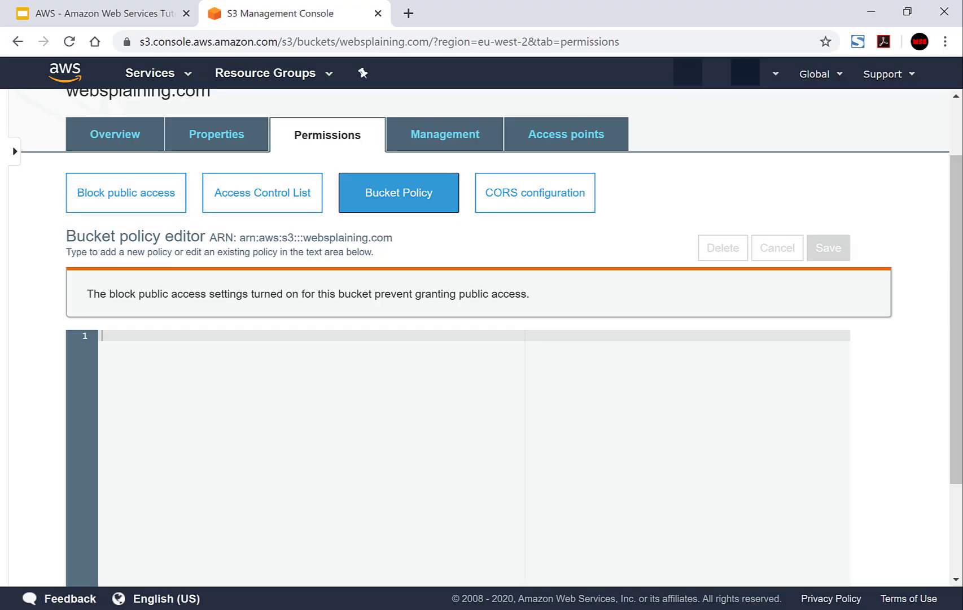
scroll(282, 437, "up", 2)
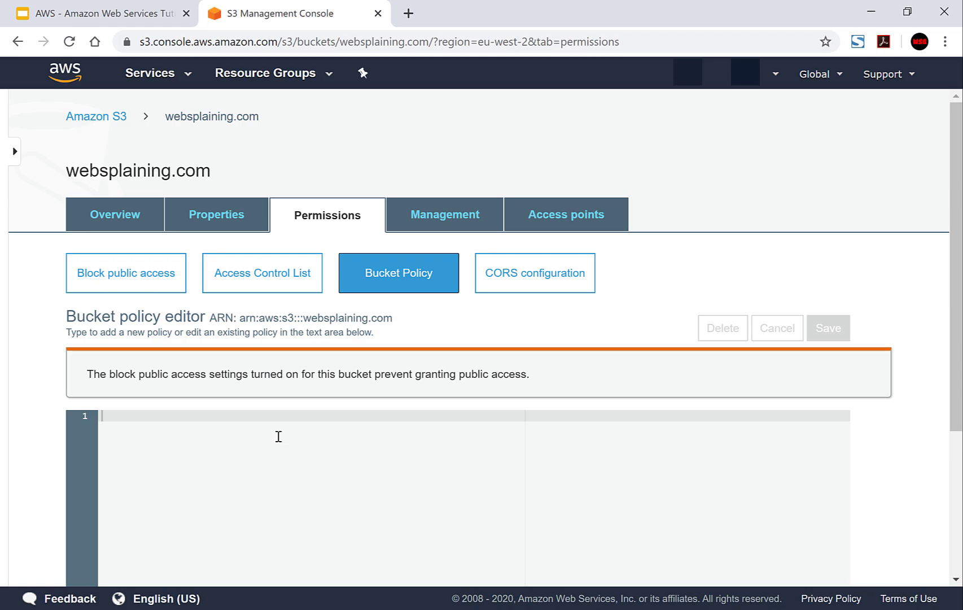
right_click(223, 450)
left_click(297, 323)
scroll(457, 468, "down", 2)
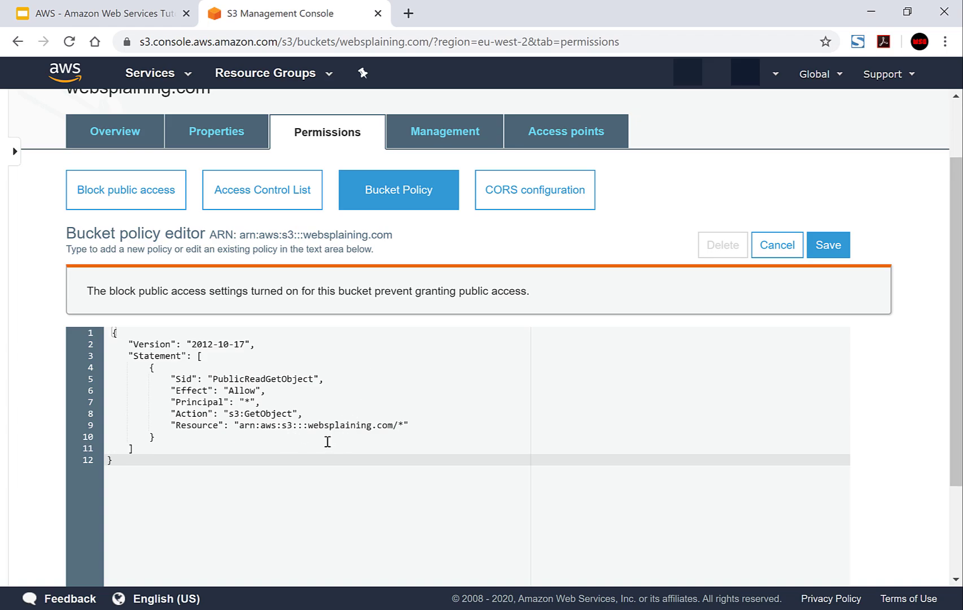
Re-enter the bucket name "websplaining" before .com in the policy's Resource ARN and save the bucket policy.
left_click_drag(371, 426, 309, 427)
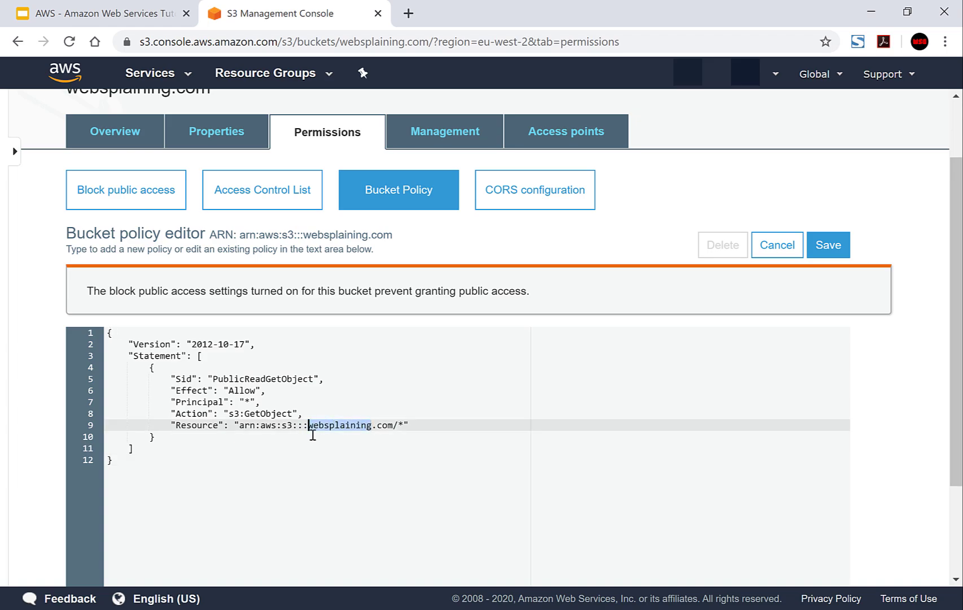
key("BackSpace")
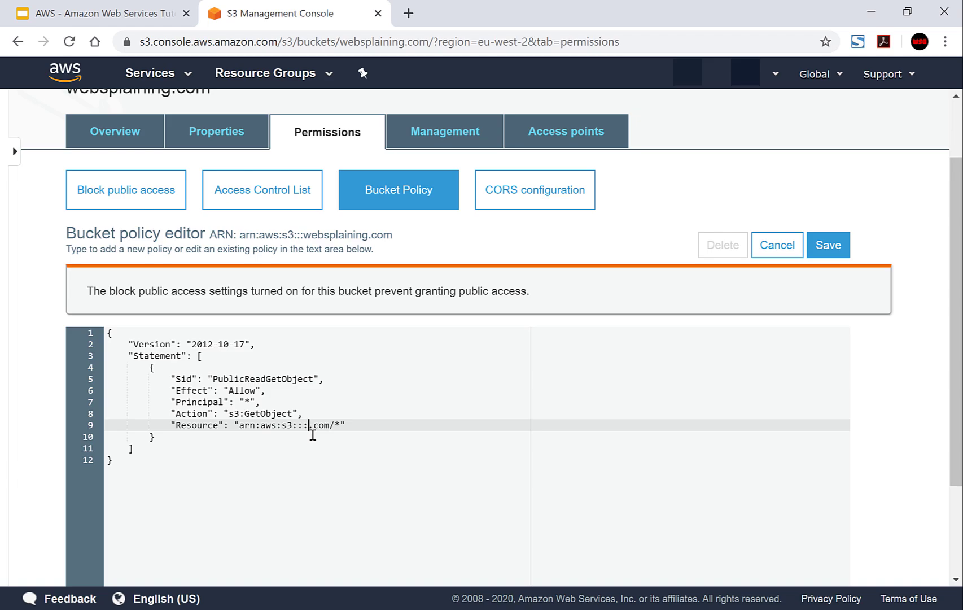
type("websplaining")
left_click(840, 256)
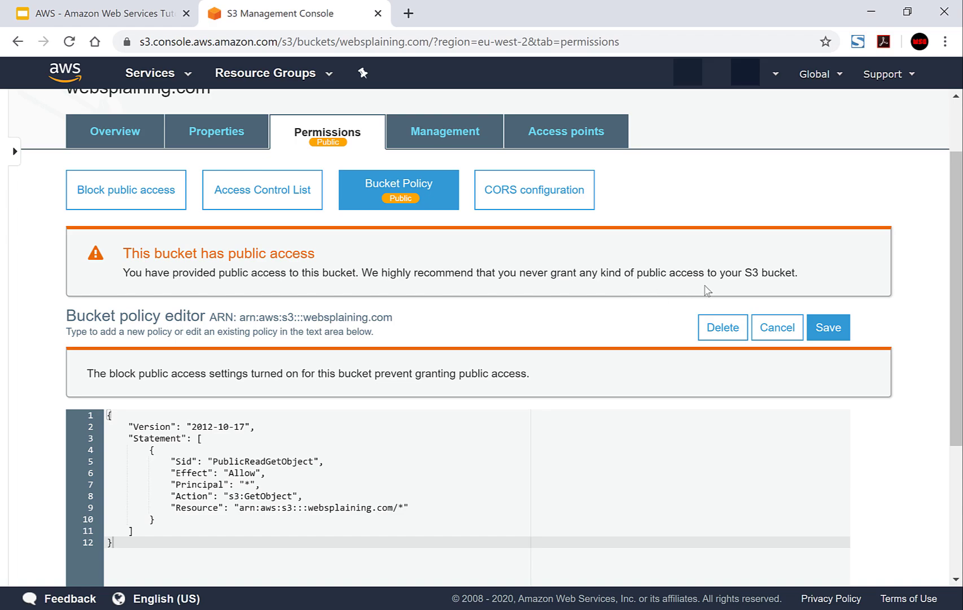
left_click(848, 327)
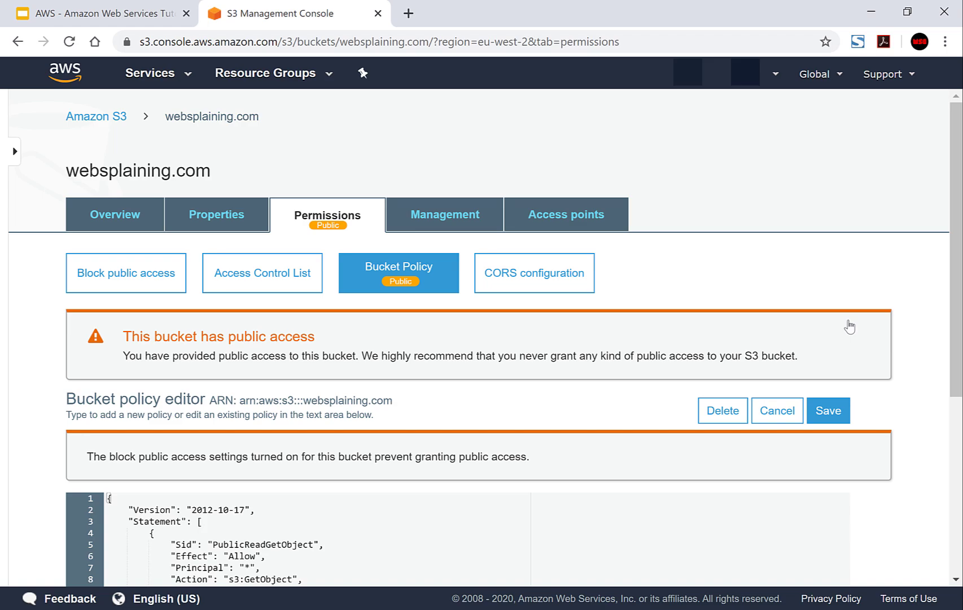
Return to the S3 bucket list, open the websplaining.com bucket and start an upload.
left_click(119, 120)
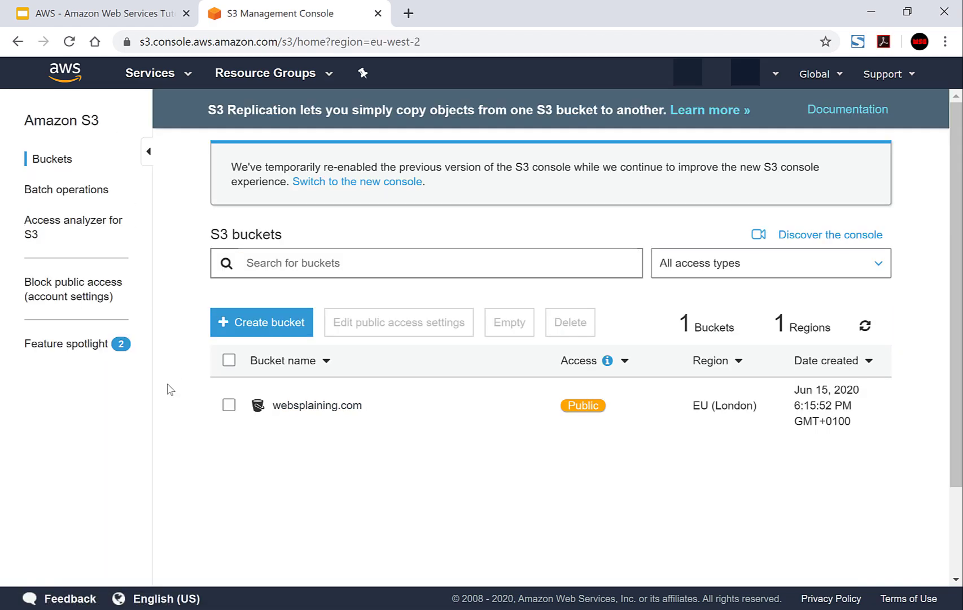
left_click(298, 415)
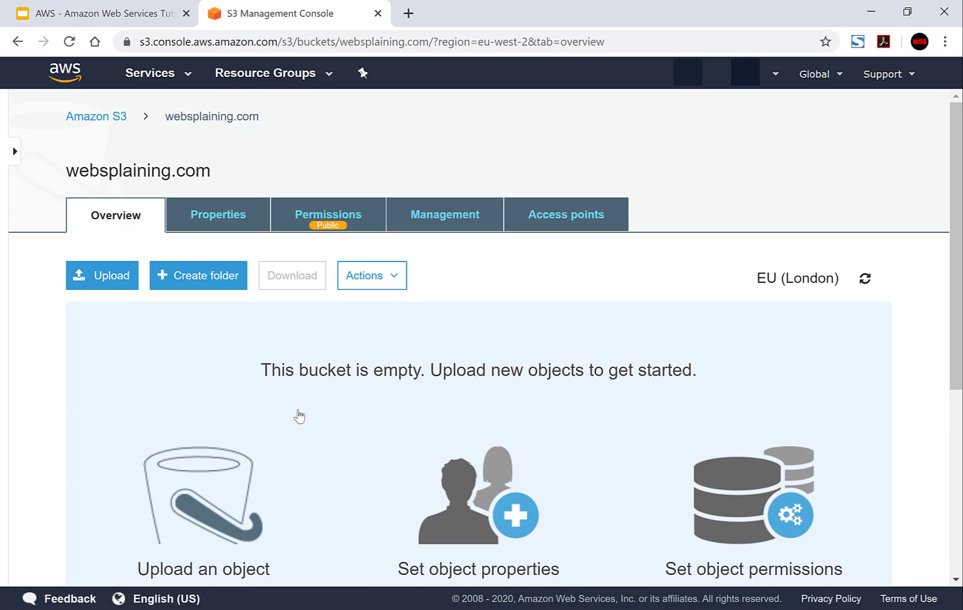
scroll(298, 414, "down", 1)
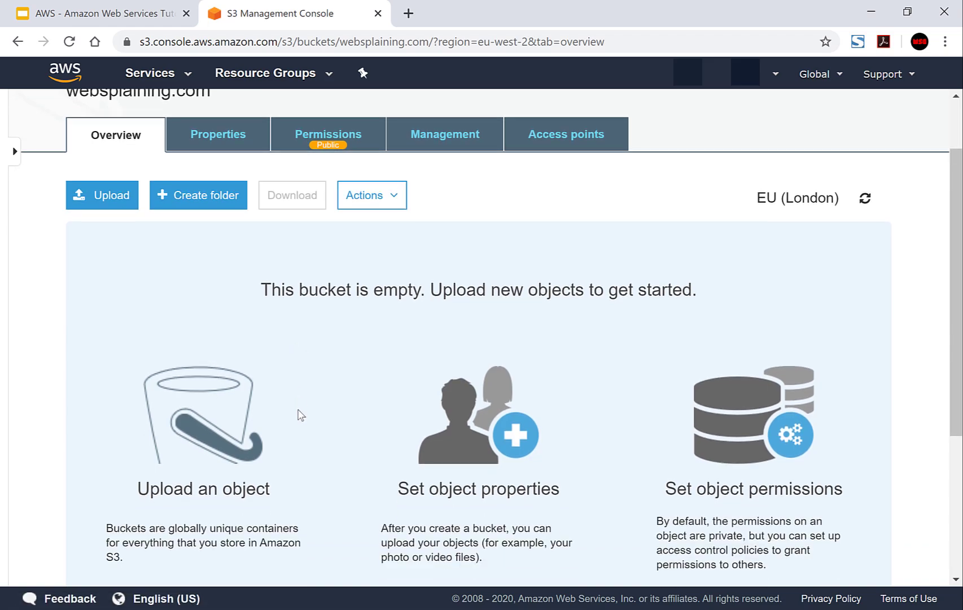
left_click(104, 210)
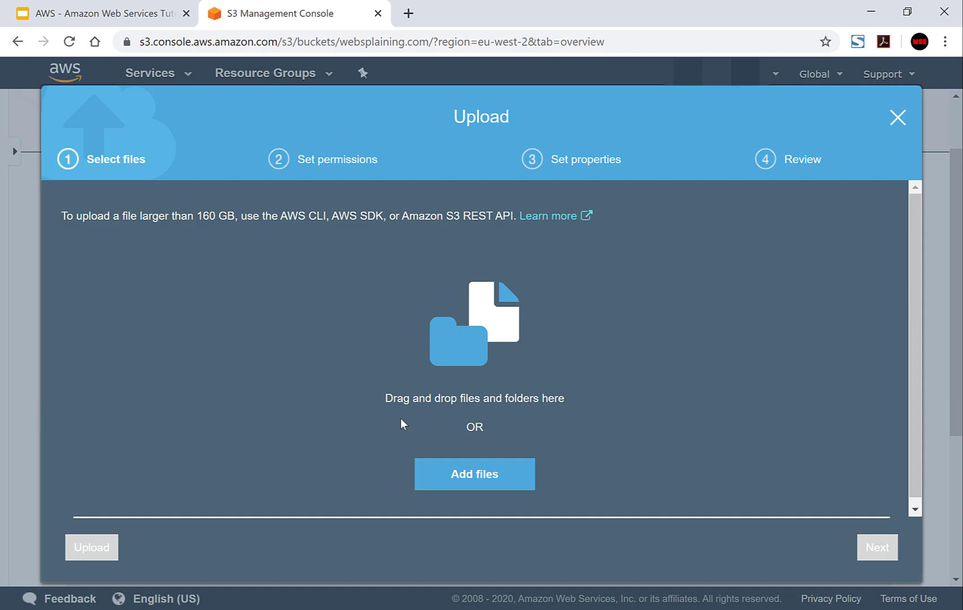
Shrink the browser window, open the websplaining.com folder from the desktop, and arrange the two windows side by side.
left_click(901, 17)
left_click_drag(621, 223, 686, 157)
left_click_drag(700, 119, 707, 110)
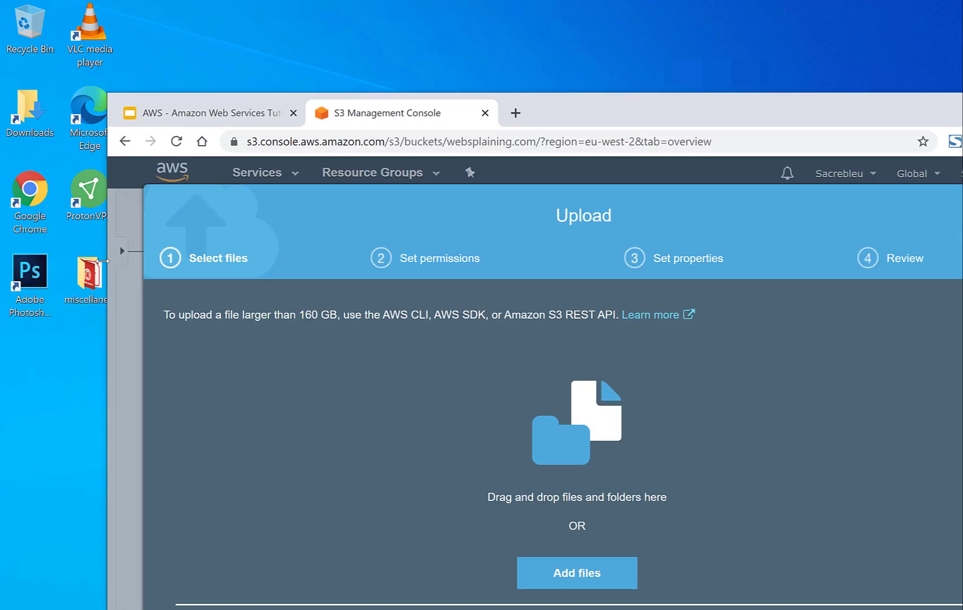
left_click_drag(104, 260, 511, 245)
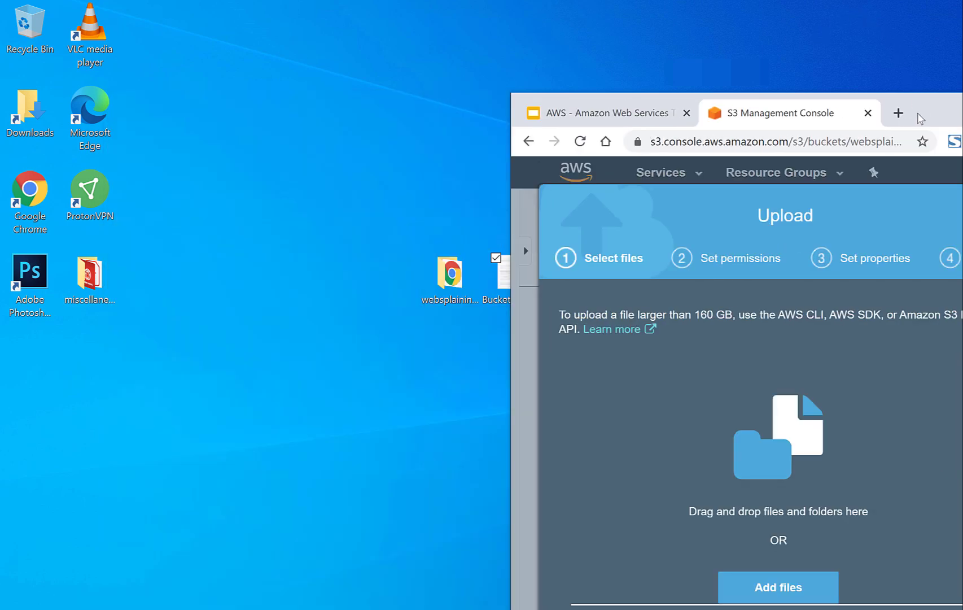
left_click_drag(920, 118, 307, 72)
double_click(464, 281)
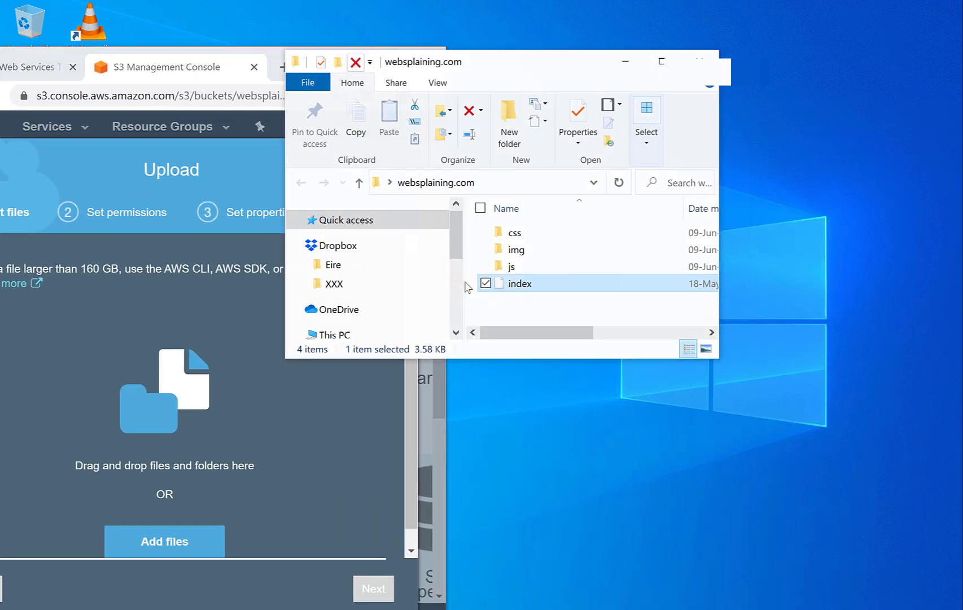
left_click_drag(526, 65, 698, 164)
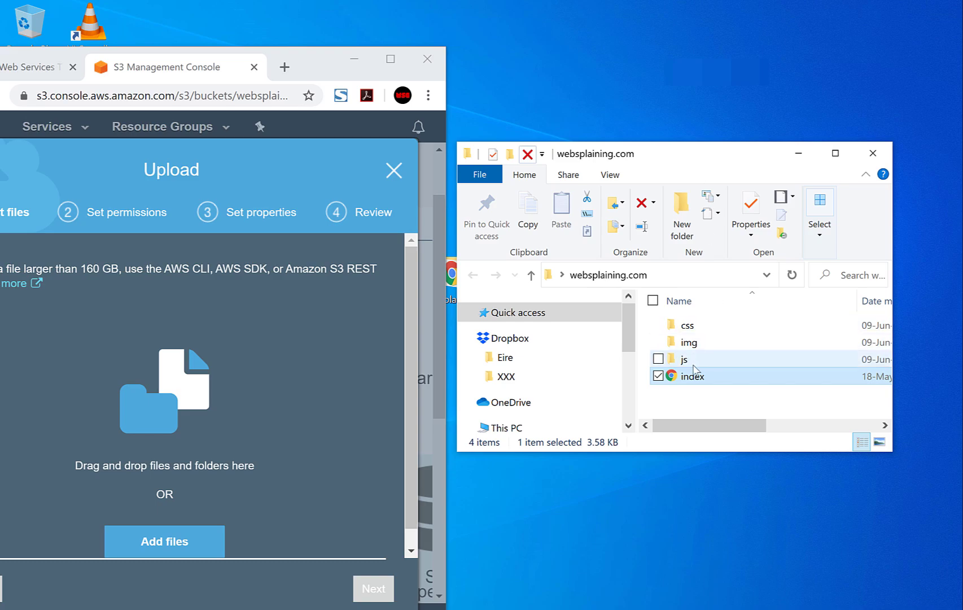
Add the css, img and js folders and the index file to the upload and upload them to the bucket.
left_click_drag(695, 400, 685, 313)
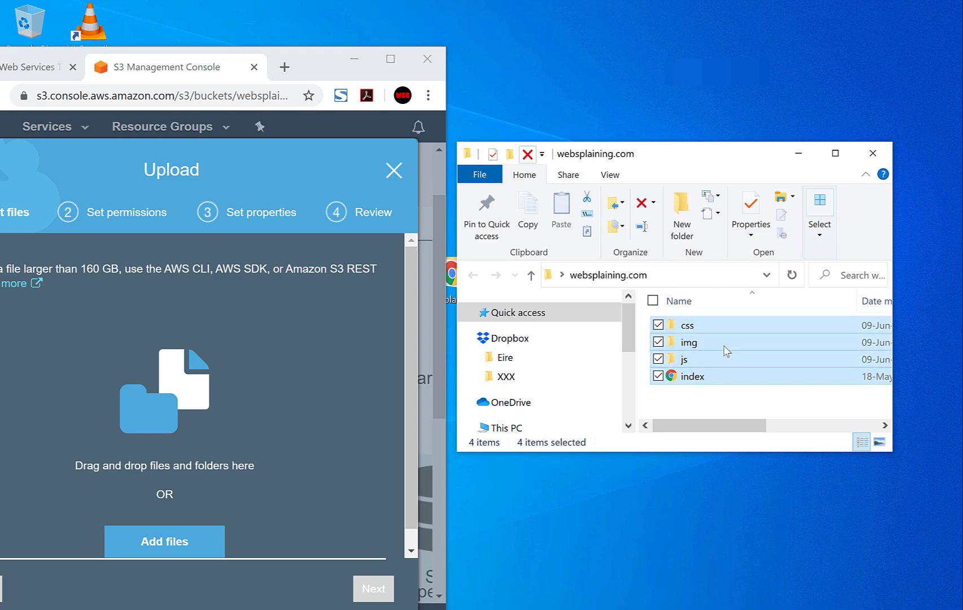
left_click_drag(724, 348, 173, 442)
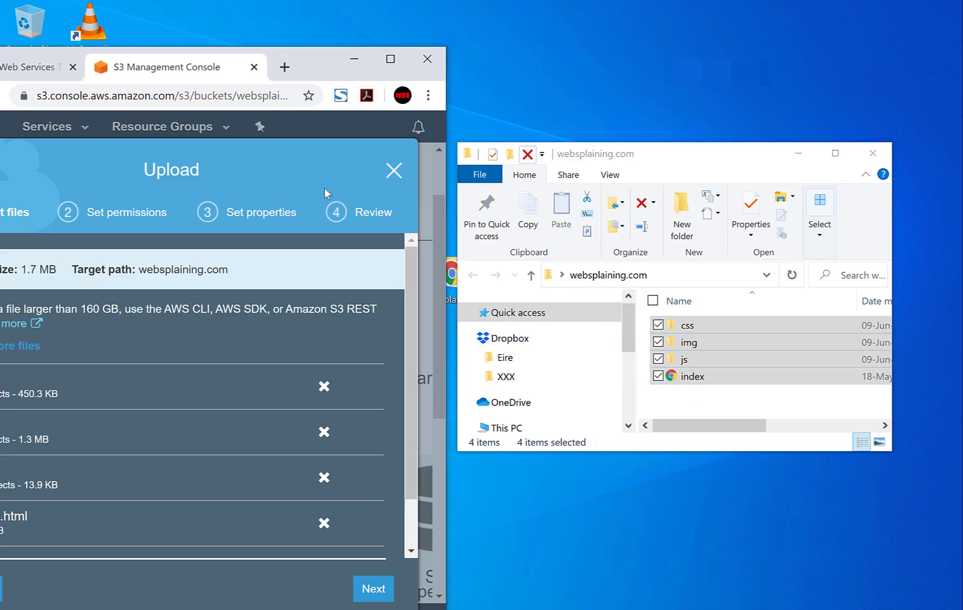
left_click(378, 65)
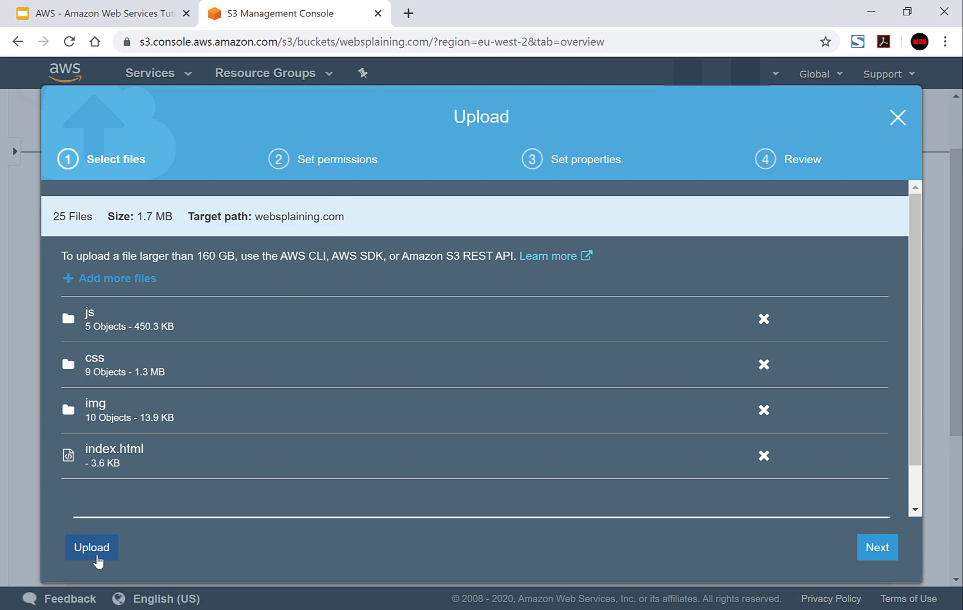
left_click(99, 534)
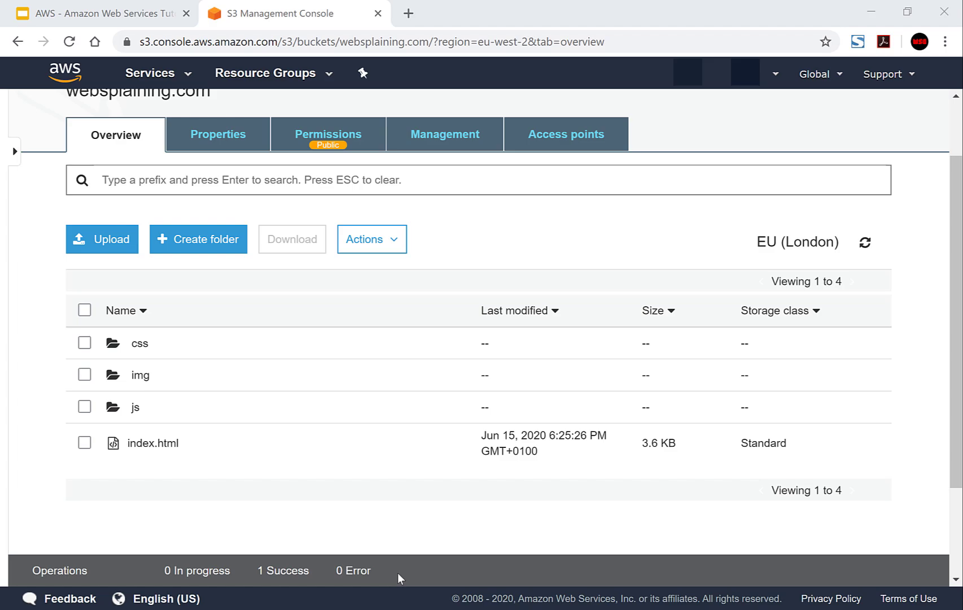
Open the Route 53 service from the Networking & Content Delivery group of AWS services.
scroll(806, 495, "up", 2)
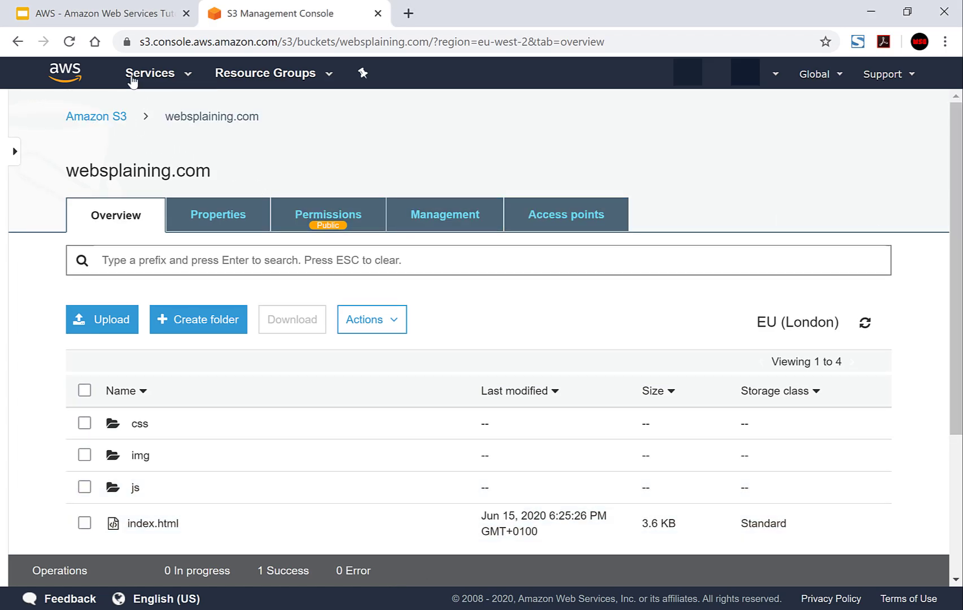
left_click(164, 84)
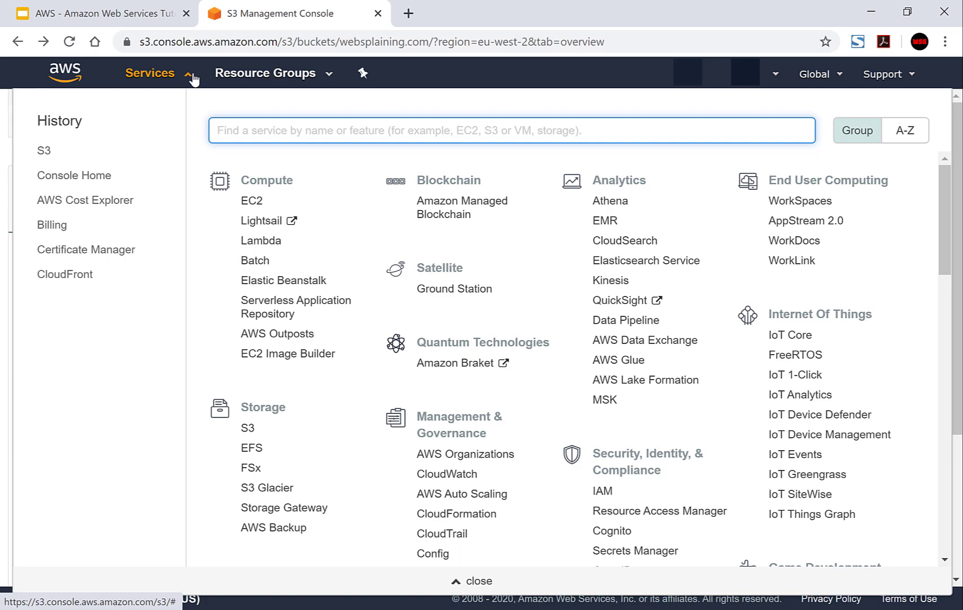
scroll(247, 179, "down", 6)
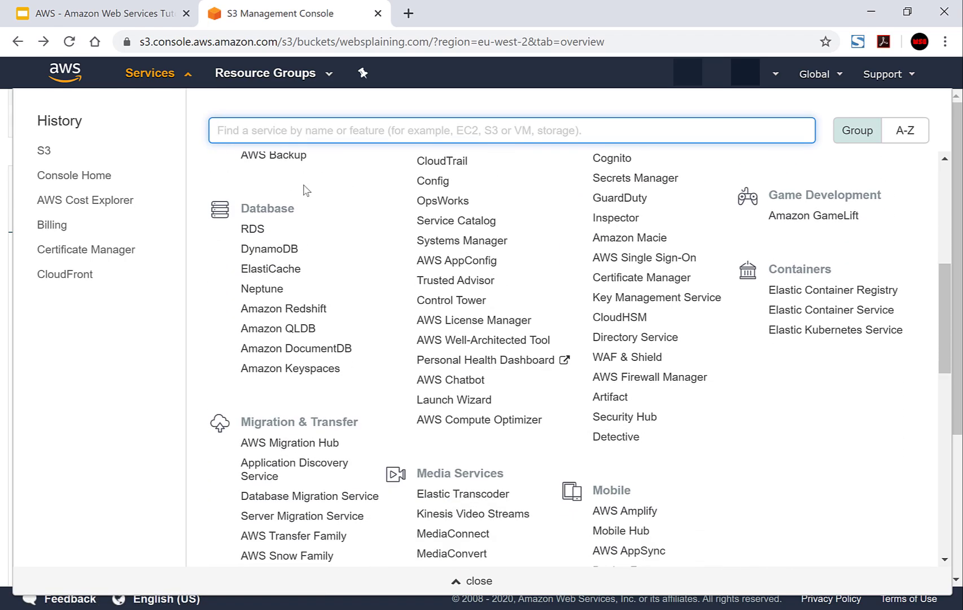
scroll(308, 189, "down", 6)
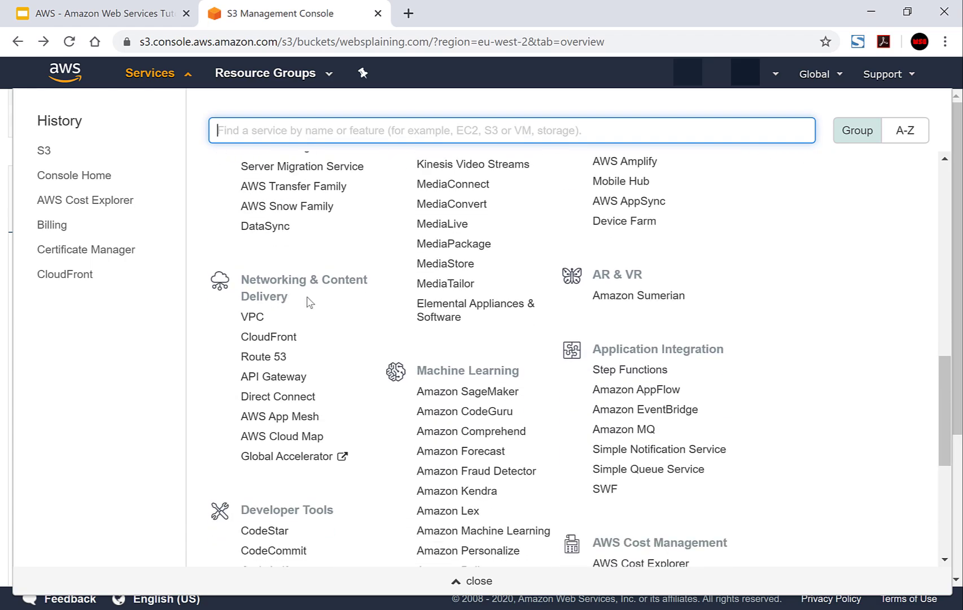
left_click(277, 368)
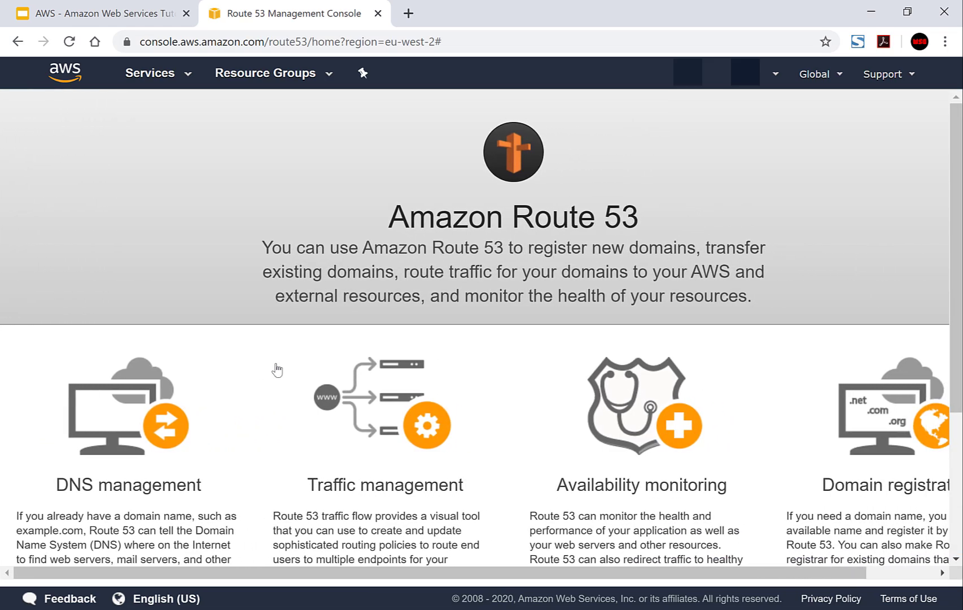
Start DNS management in Route 53 and create a public hosted zone for the domain websplaining.com.
scroll(346, 309, "down", 4)
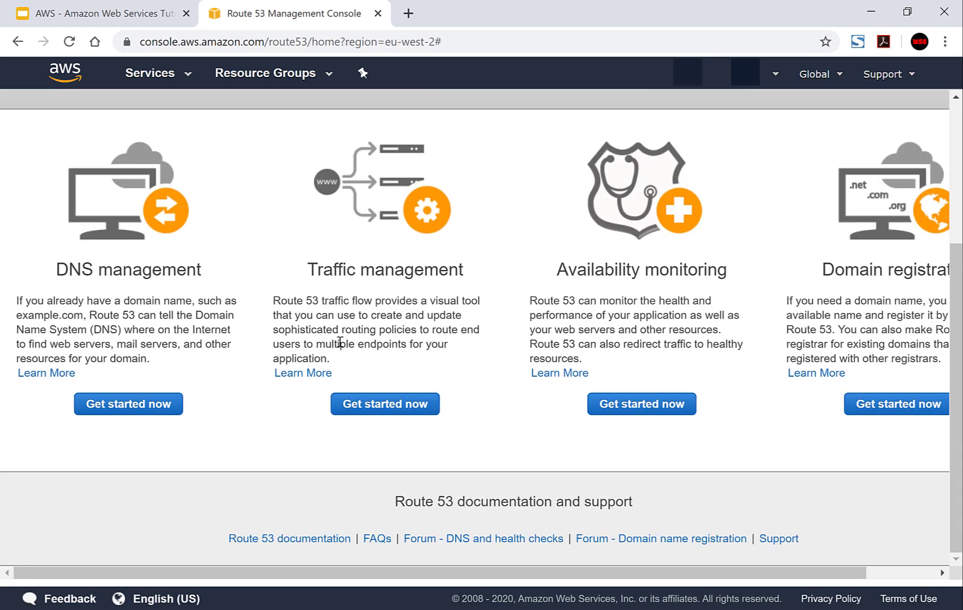
left_click(155, 413)
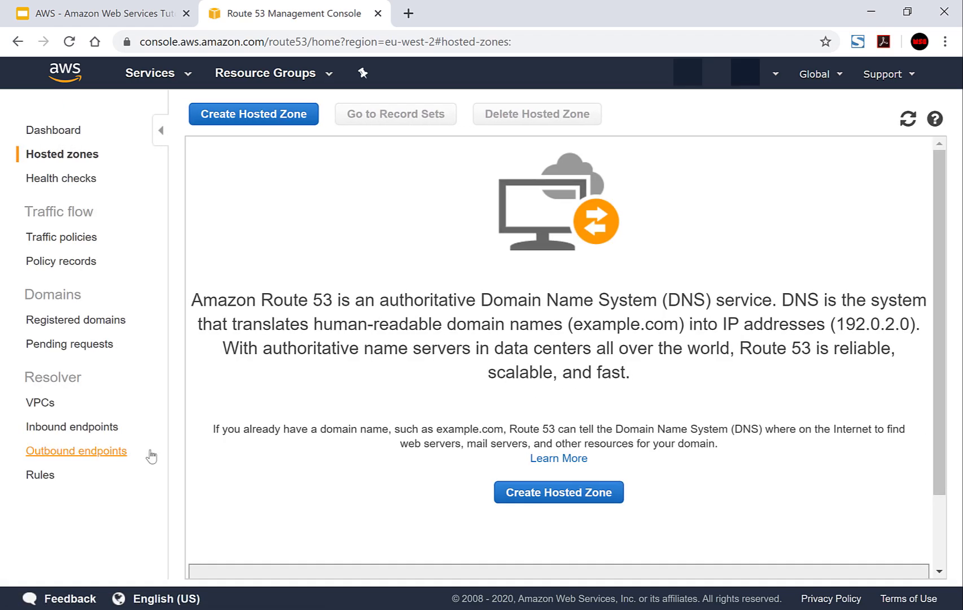
left_click(292, 124)
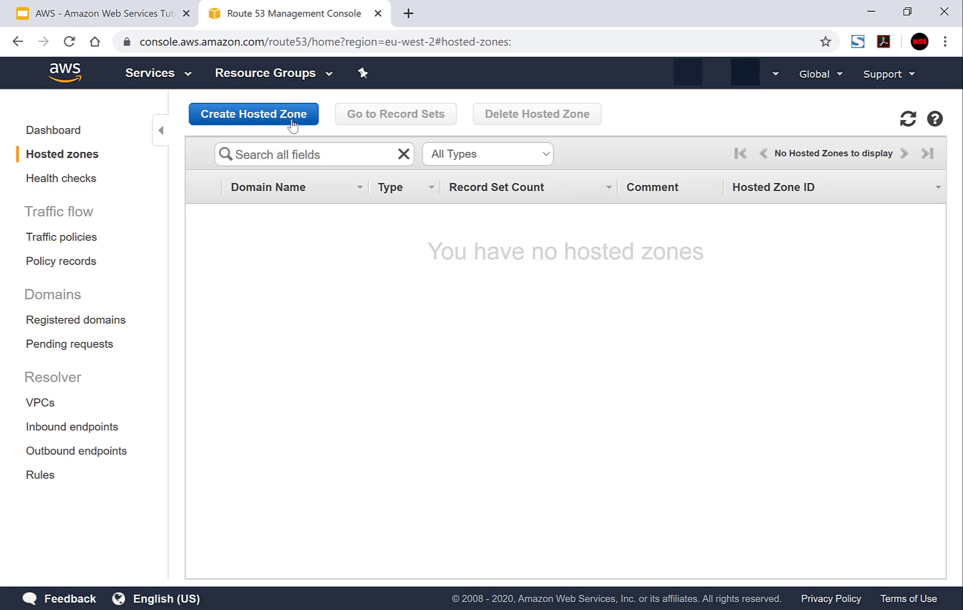
left_click(292, 124)
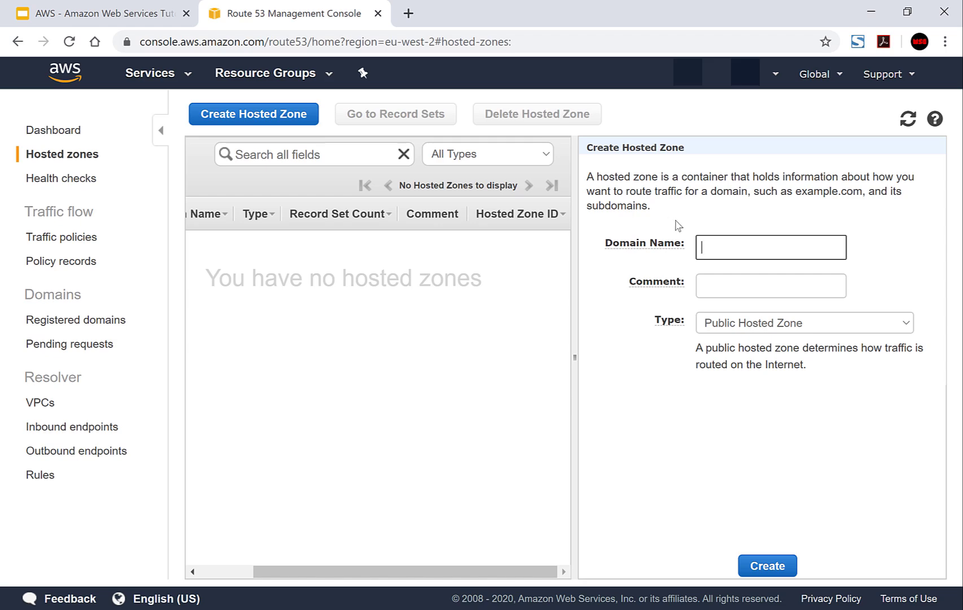
type("websplaining.com")
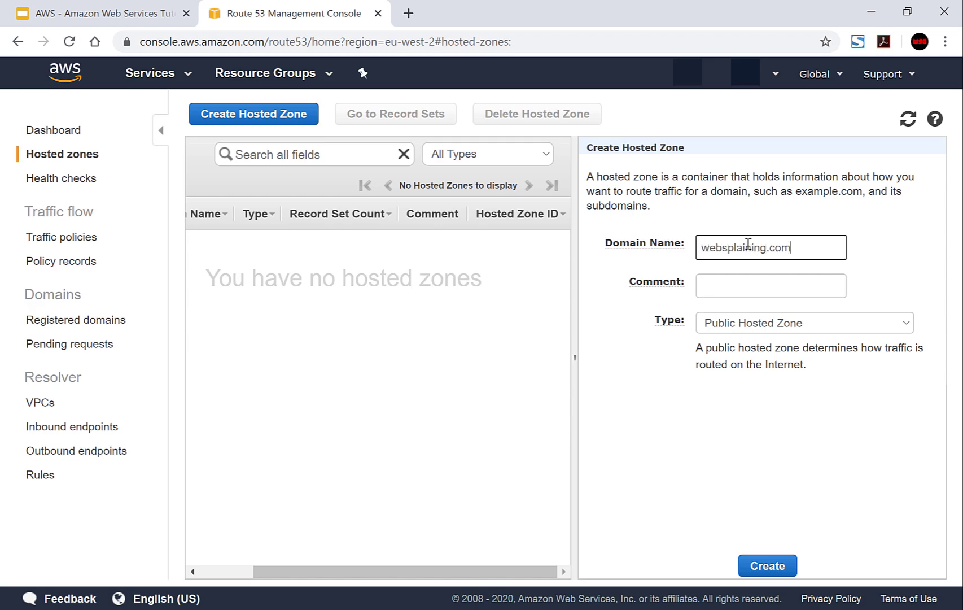
left_click(754, 569)
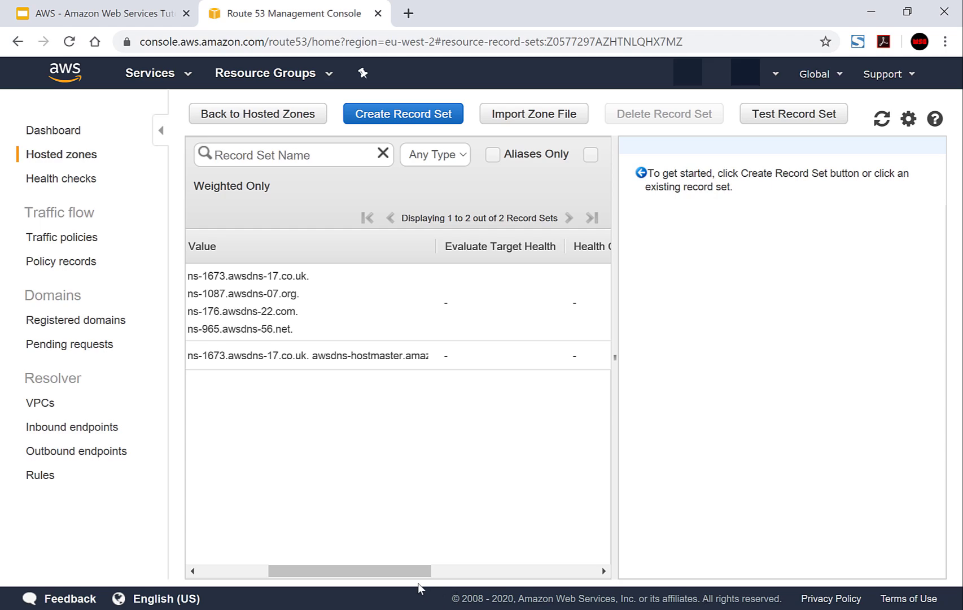
left_click_drag(420, 572, 314, 581)
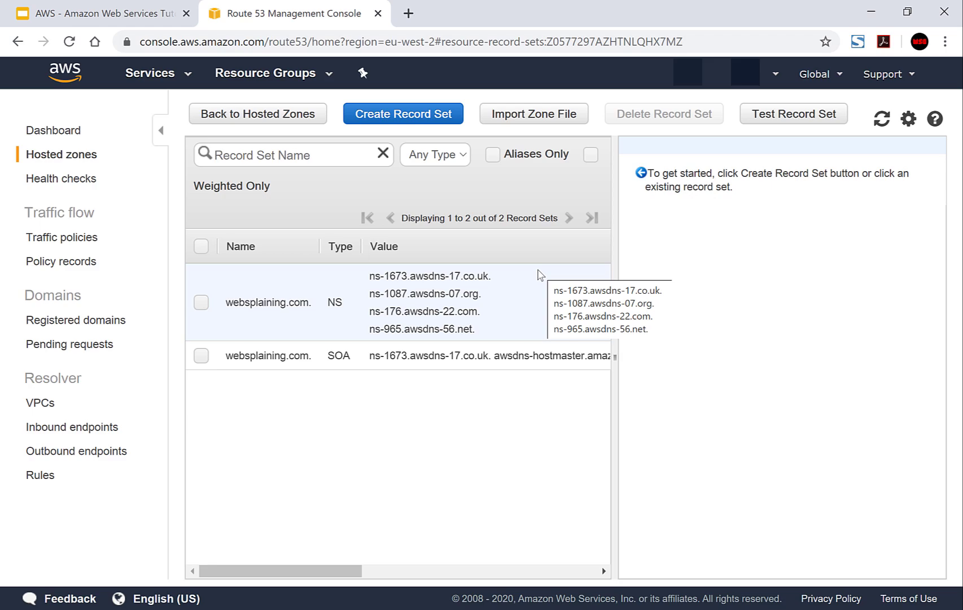
Open namecheap.com in a new browser tab and sign in to the account with the prefilled credentials.
left_click(408, 13)
type("freenom")
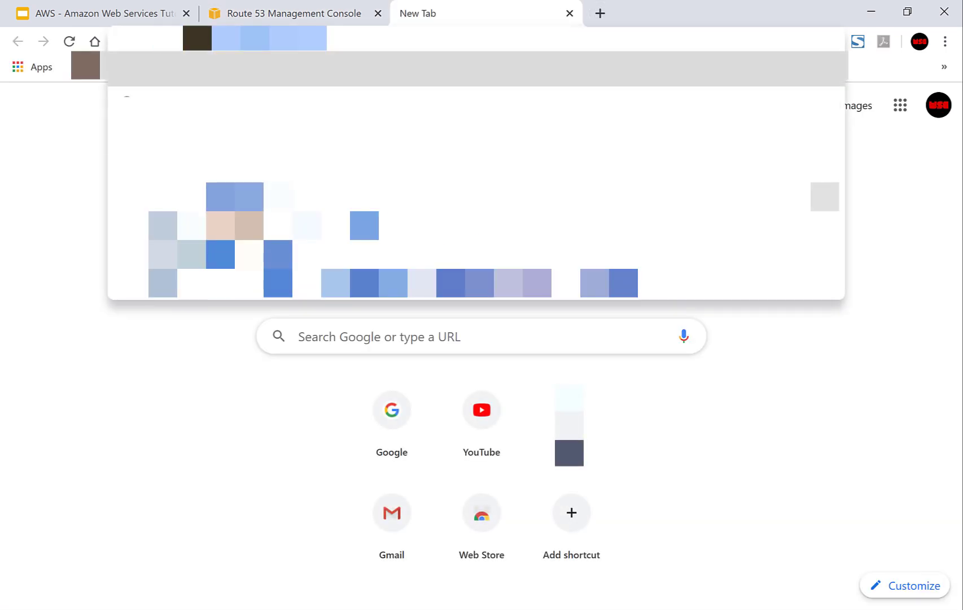
type("namecheap.com")
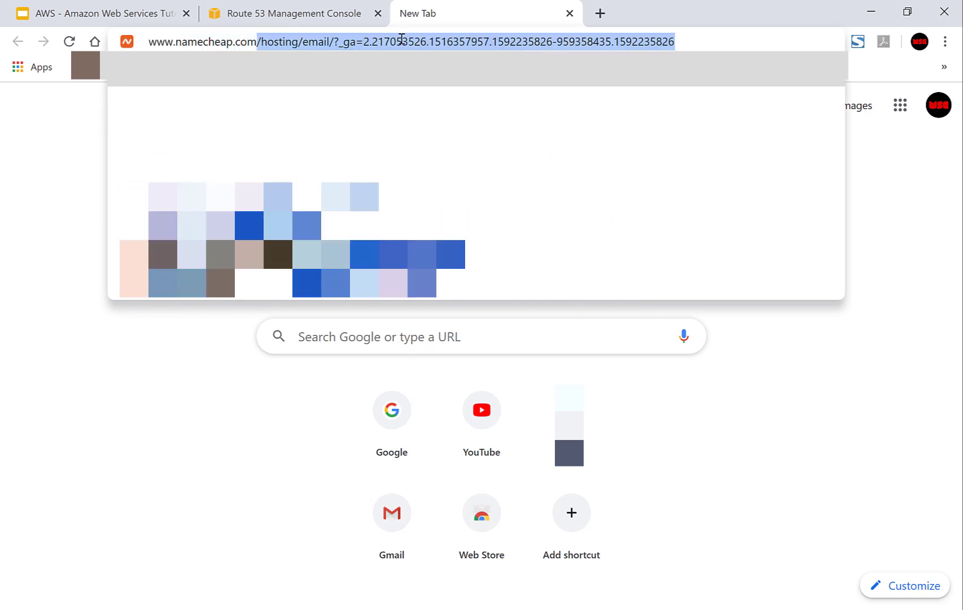
key("Delete")
key("Return")
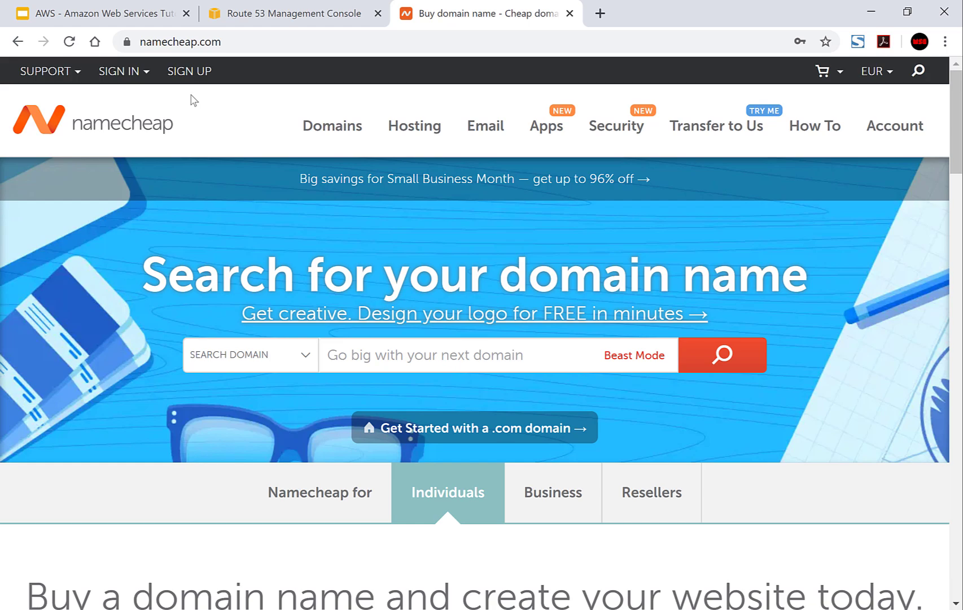
left_click(140, 76)
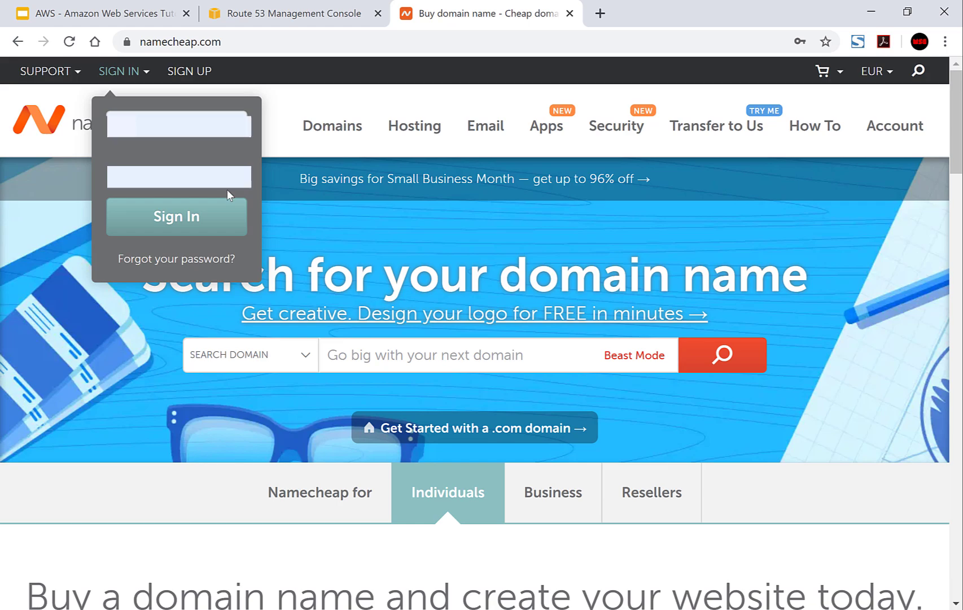
left_click(220, 220)
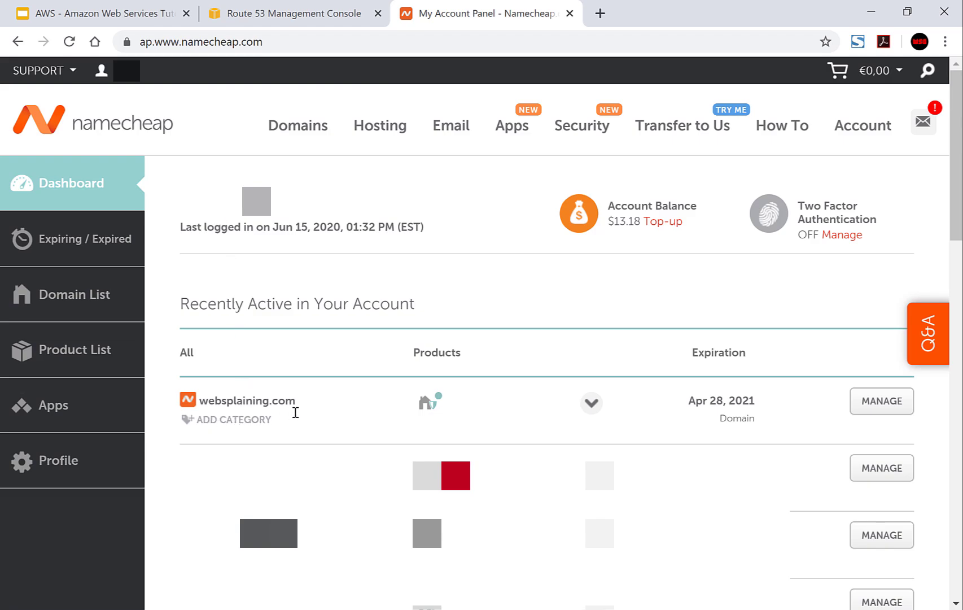
Open the management page of the websplaining.com domain and switch its nameservers to Custom DNS.
left_click(868, 401)
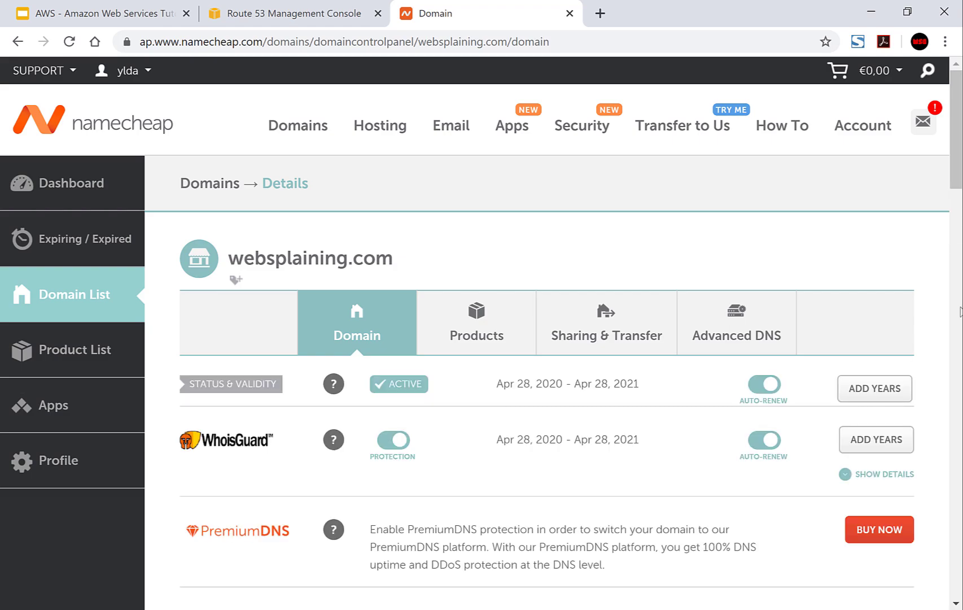
left_click_drag(957, 156, 957, 199)
scroll(359, 201, "down", 3)
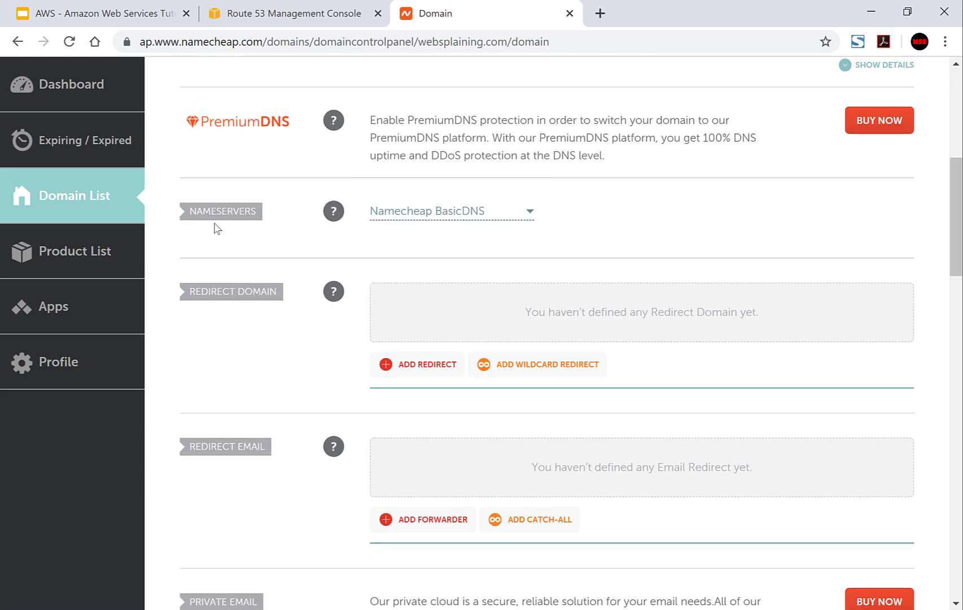
left_click(531, 217)
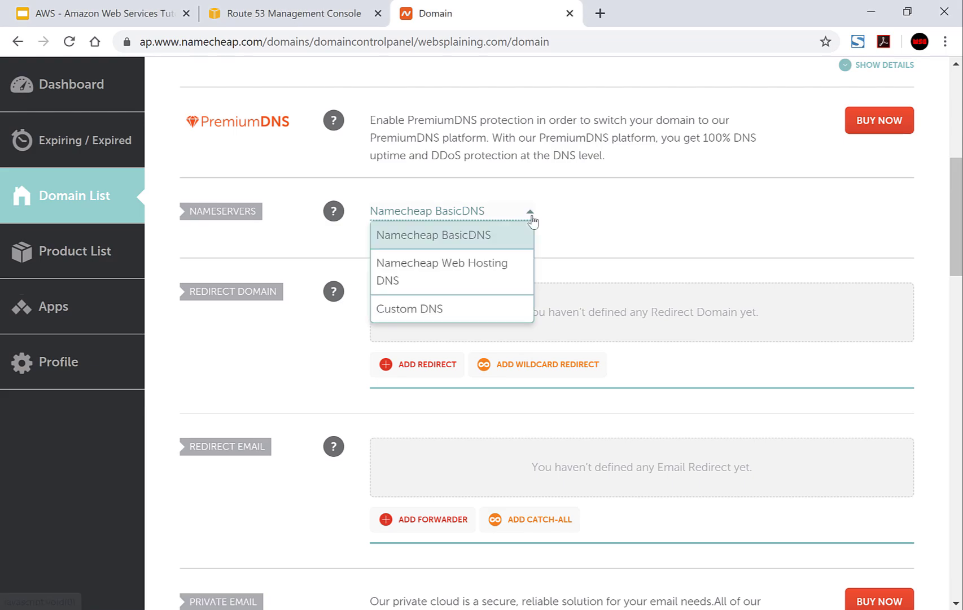
left_click(503, 307)
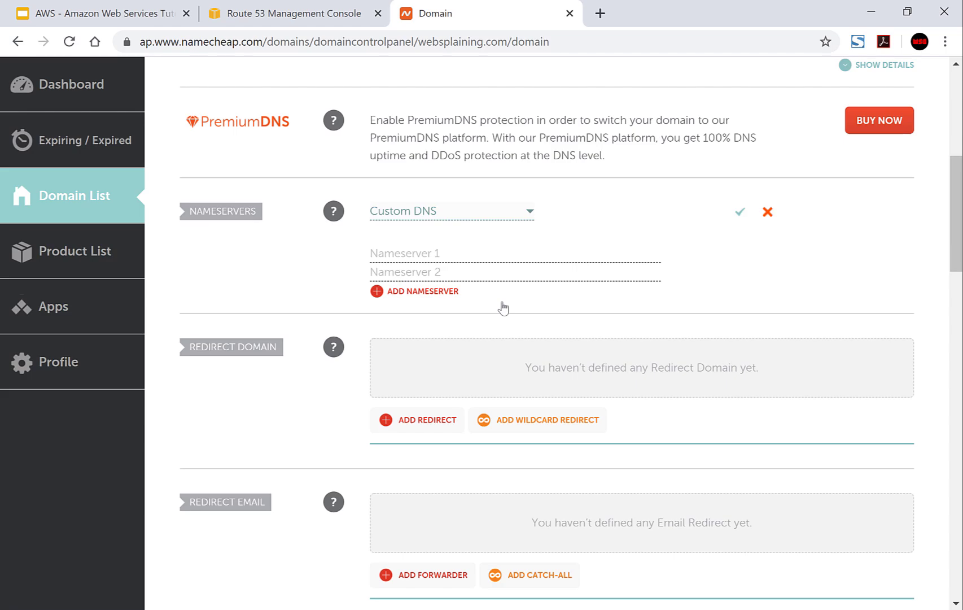
Copy ns-1673.awsdns-17.co.uk from the hosted zone's NS record in Route 53 into Nameserver 1 at Namecheap, without the trailing dot.
left_click(336, 11)
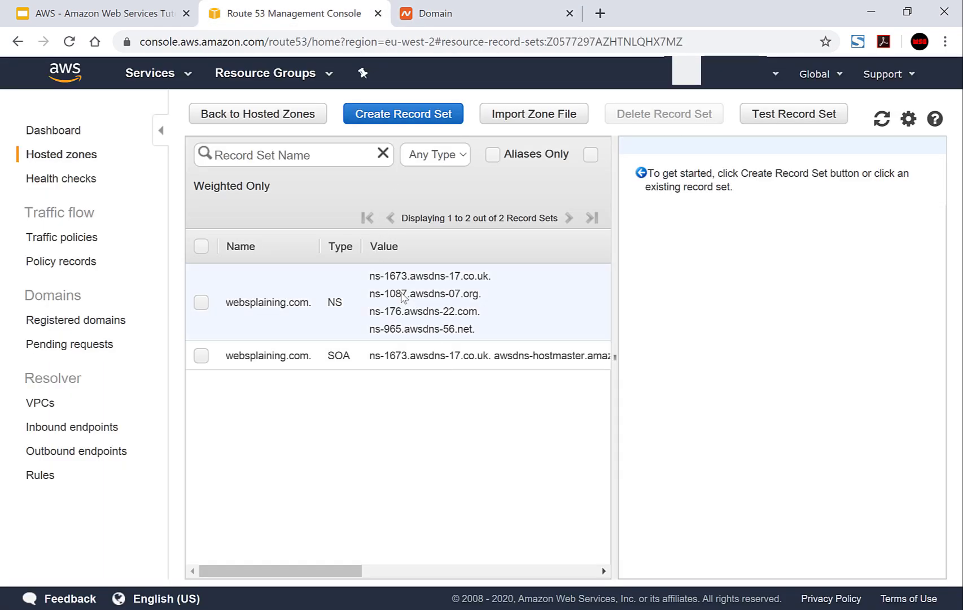
left_click(409, 319)
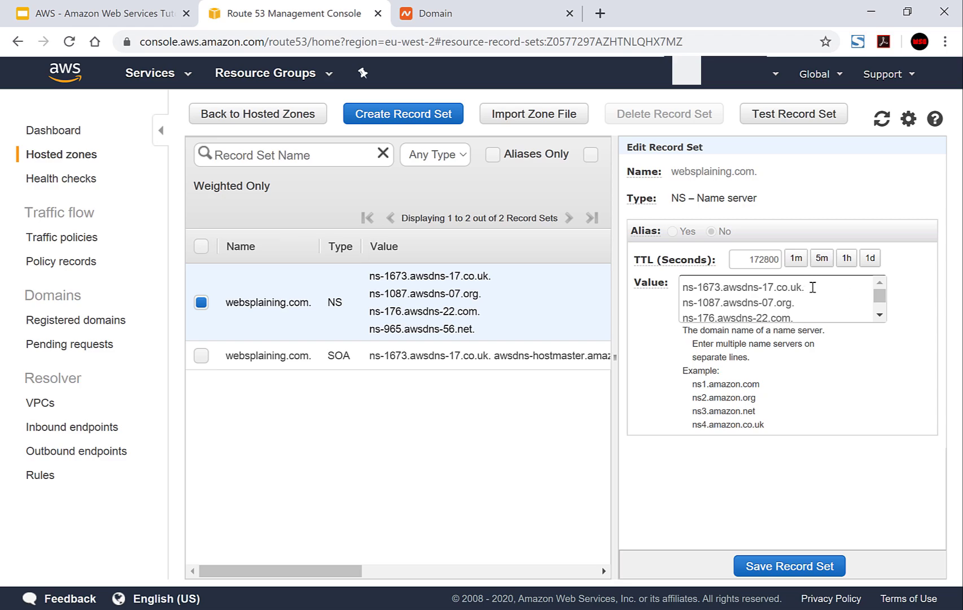
left_click_drag(805, 287, 676, 288)
key("ctrl+c")
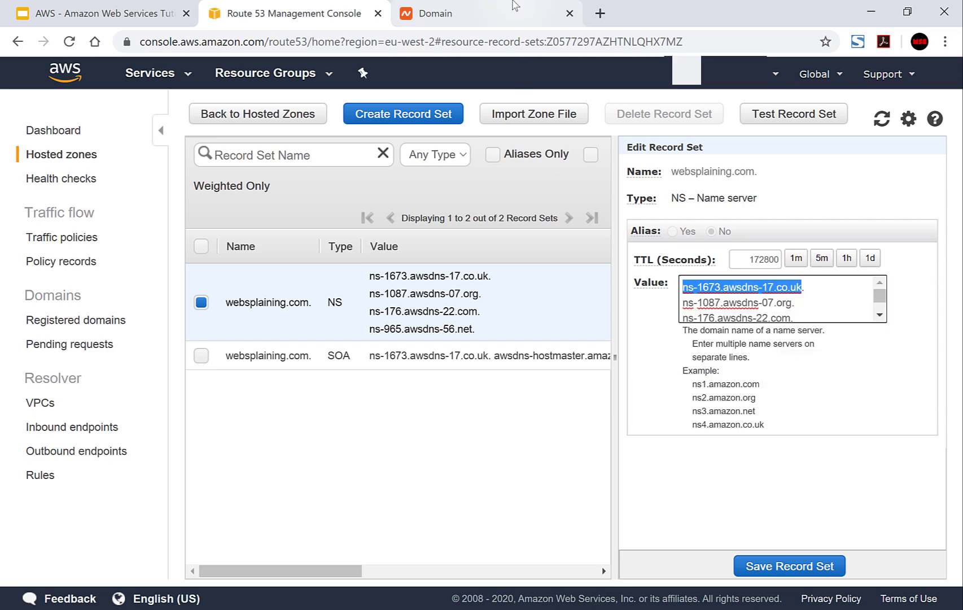
left_click(515, 6)
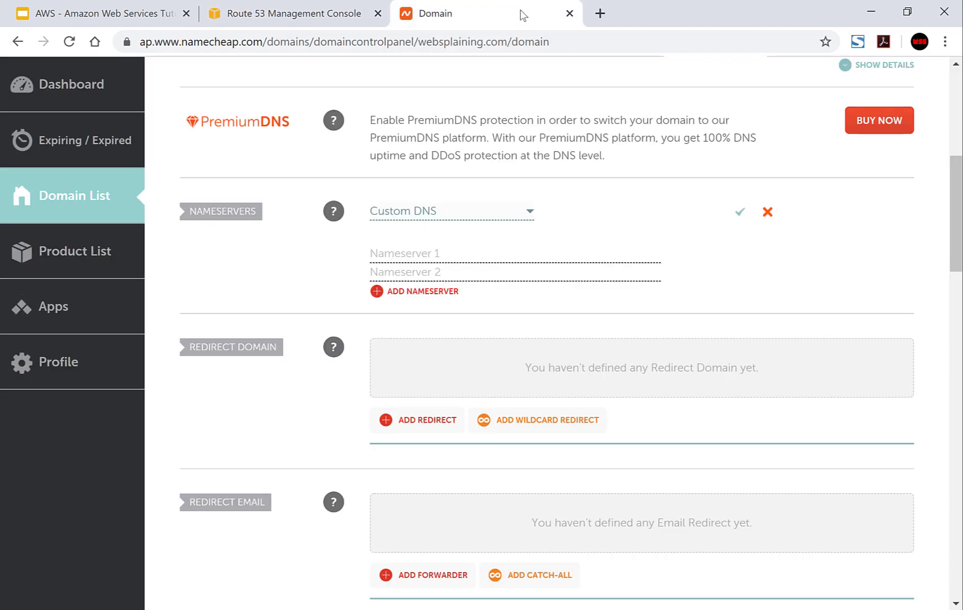
left_click(467, 248)
key("ctrl+v")
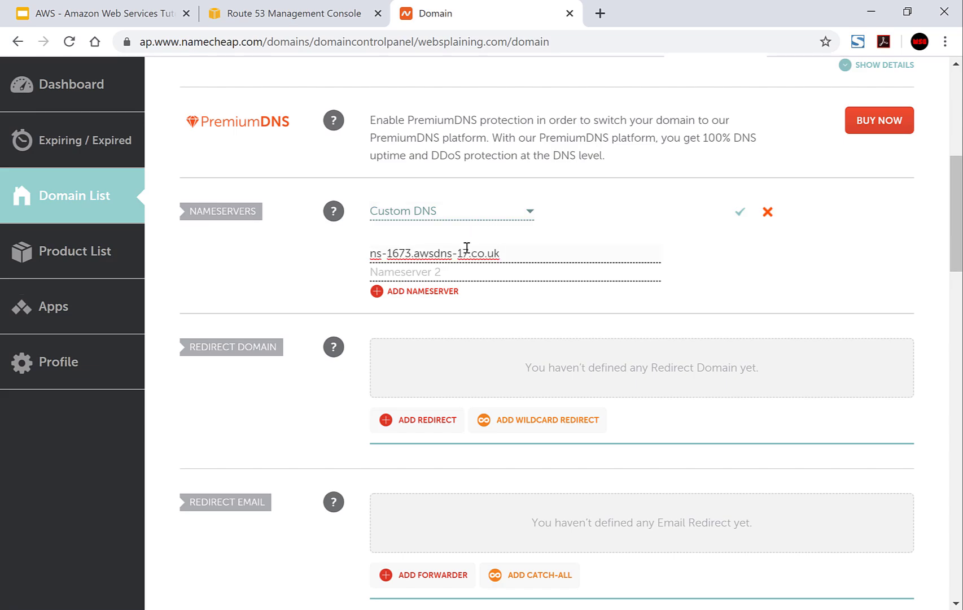
Copy ns-1087.awsdns-07.org from the Route 53 NS record into Nameserver 2 at Namecheap, without the trailing dot.
left_click(352, 6)
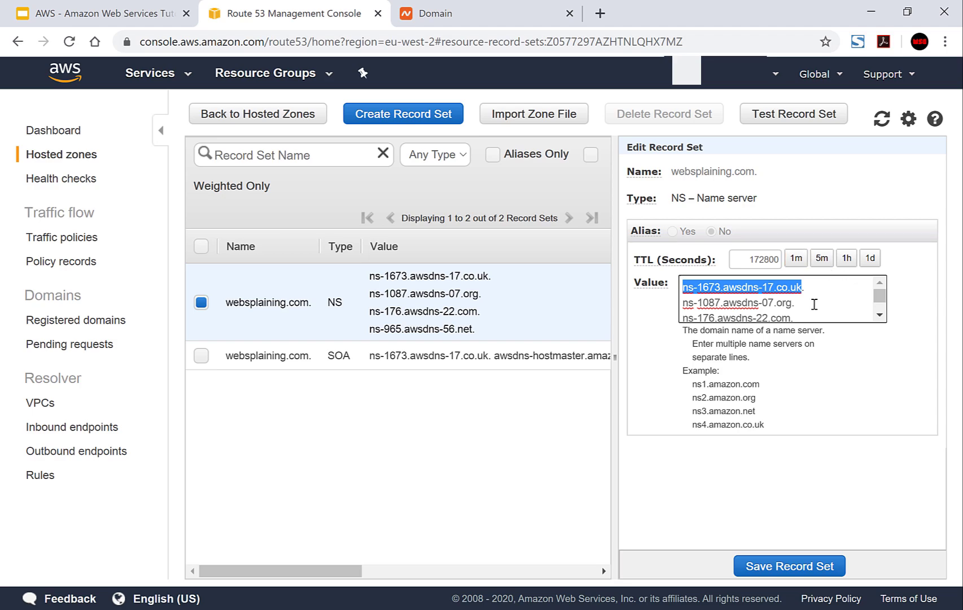
left_click_drag(790, 302, 669, 308)
key("ctrl+c")
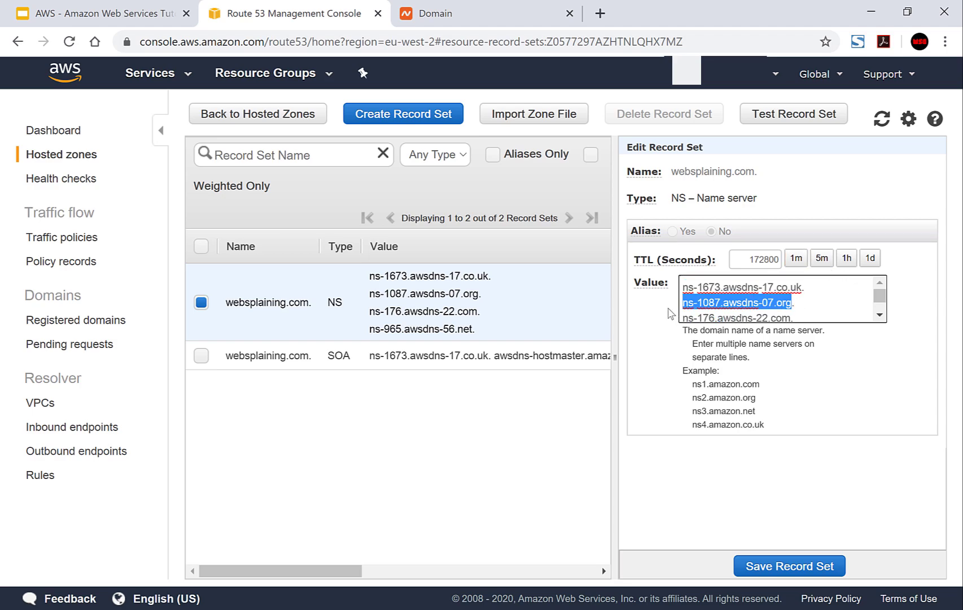
left_click(489, 10)
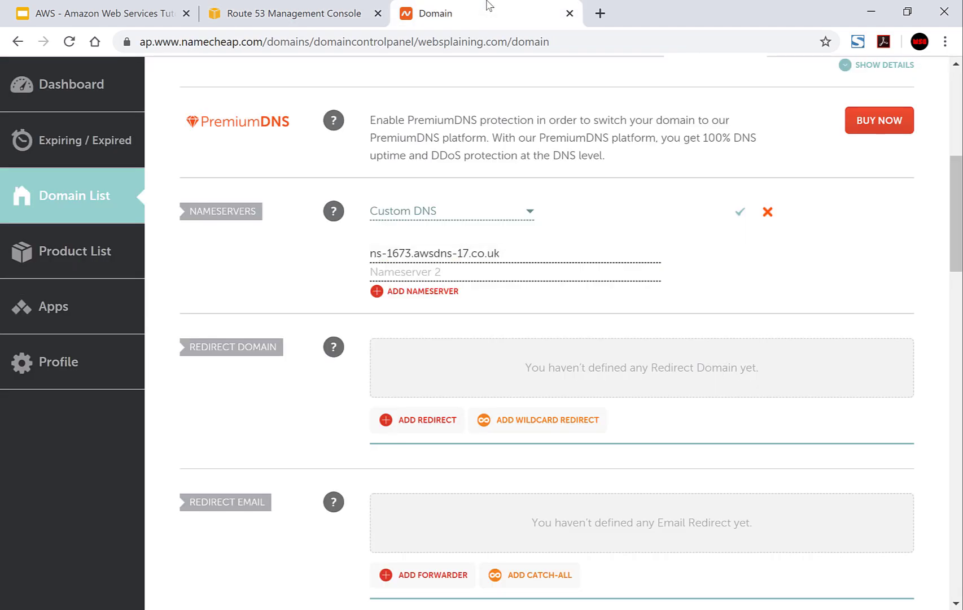
left_click(463, 272)
key("ctrl+v")
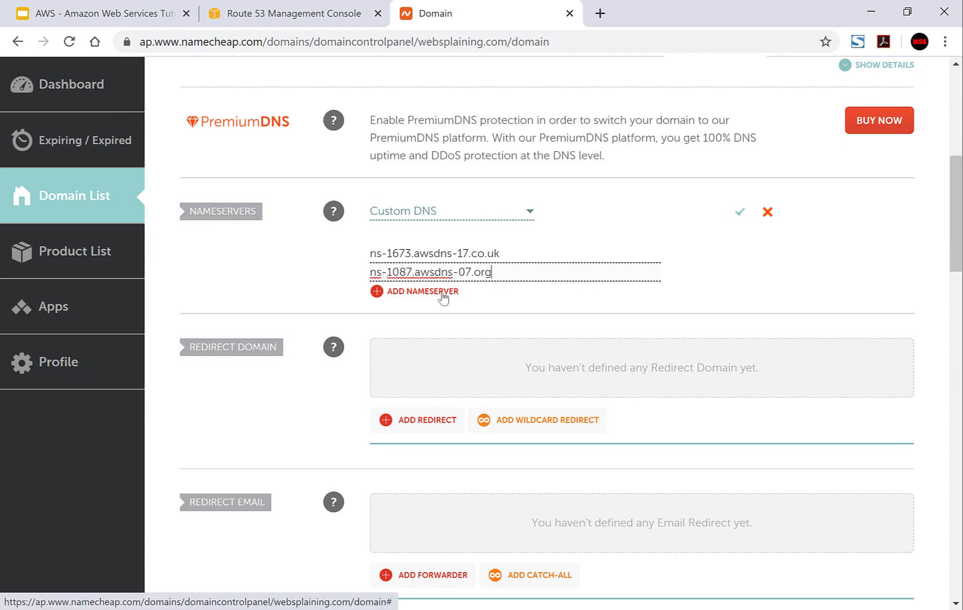
Add two more nameserver entries at Namecheap and copy ns-176.awsdns-22.com from the Route 53 NS record into Nameserver 3.
left_click(443, 292)
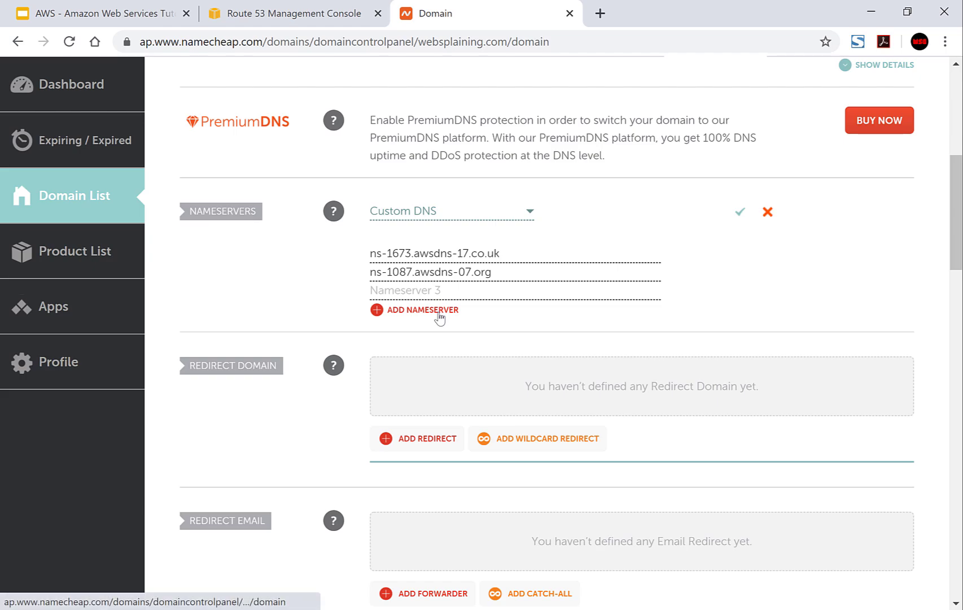
left_click(440, 315)
left_click(306, 7)
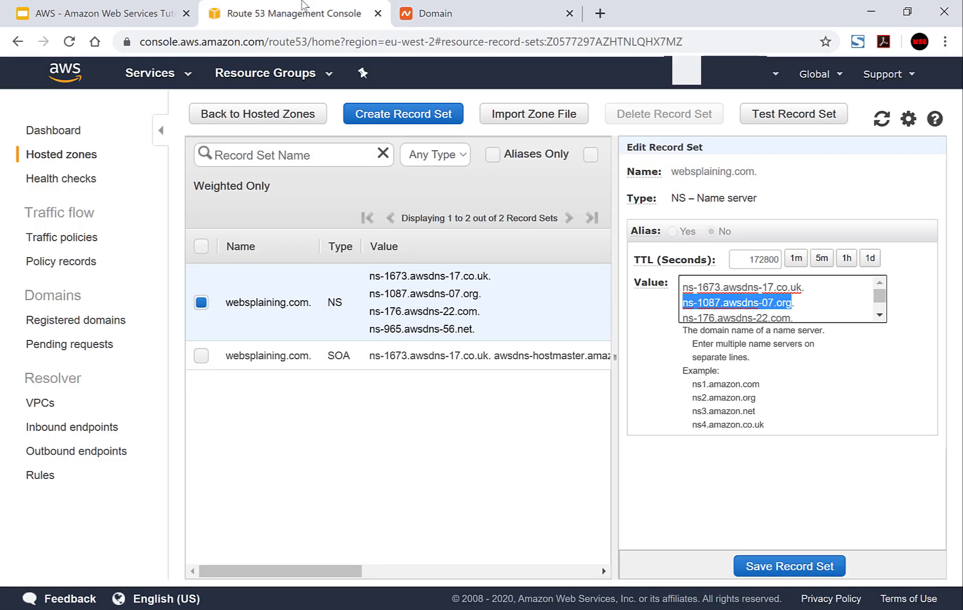
left_click(878, 316)
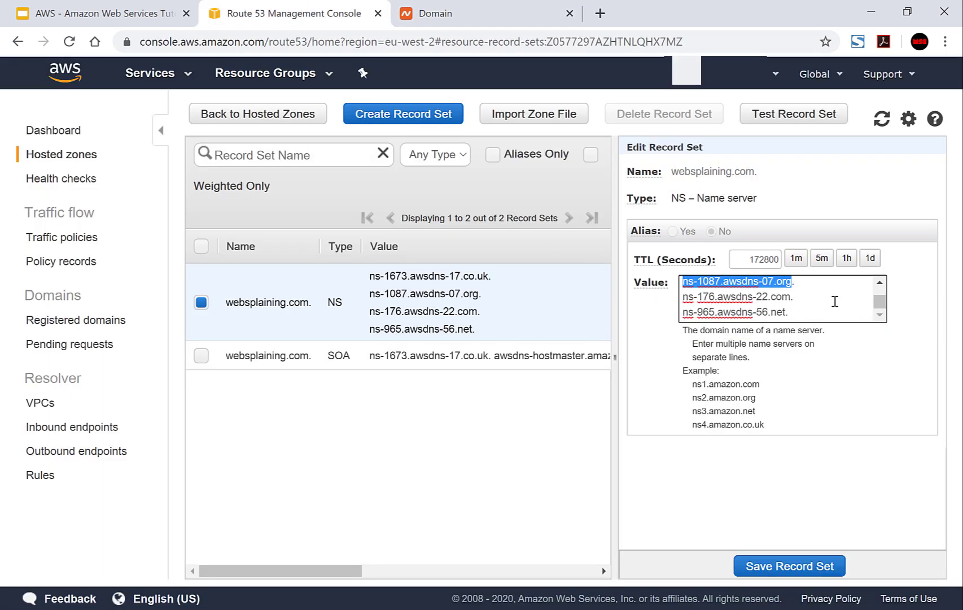
left_click_drag(790, 297, 679, 297)
key("ctrl+c")
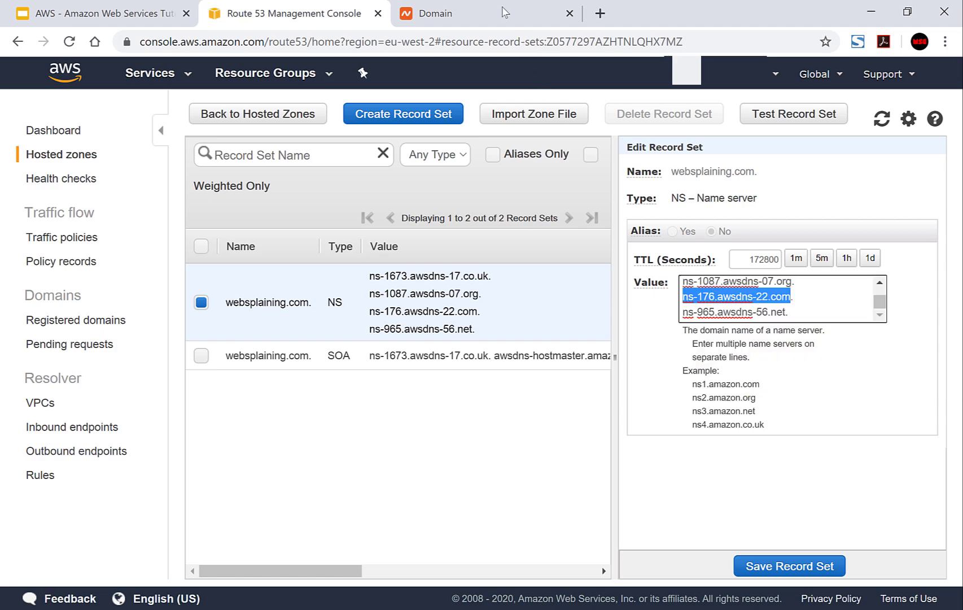
left_click(503, 9)
left_click(424, 288)
key("ctrl+v")
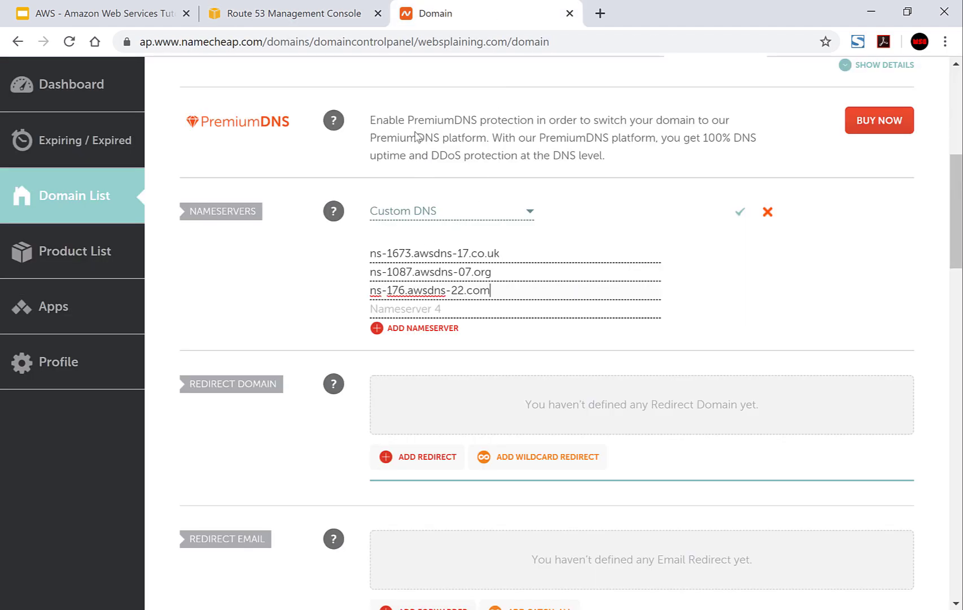
Copy the last NS value into Nameserver 4 as ns-965.awsdns-56.net, without the trailing dot, and save the custom nameservers.
left_click(306, 11)
left_click_drag(786, 312, 661, 319)
left_click(502, 12)
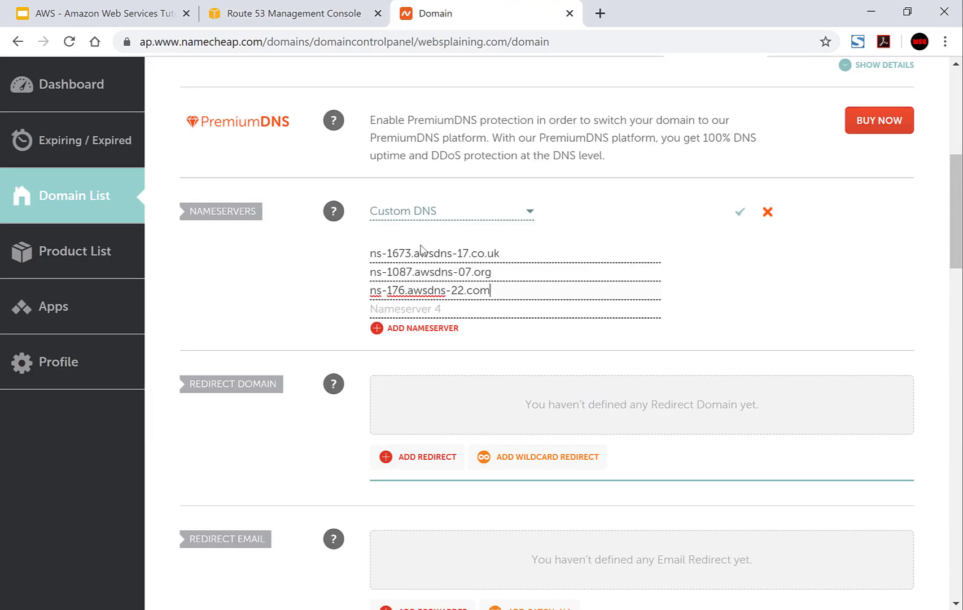
left_click(473, 305)
type("ns-965.awsdns-56.net.")
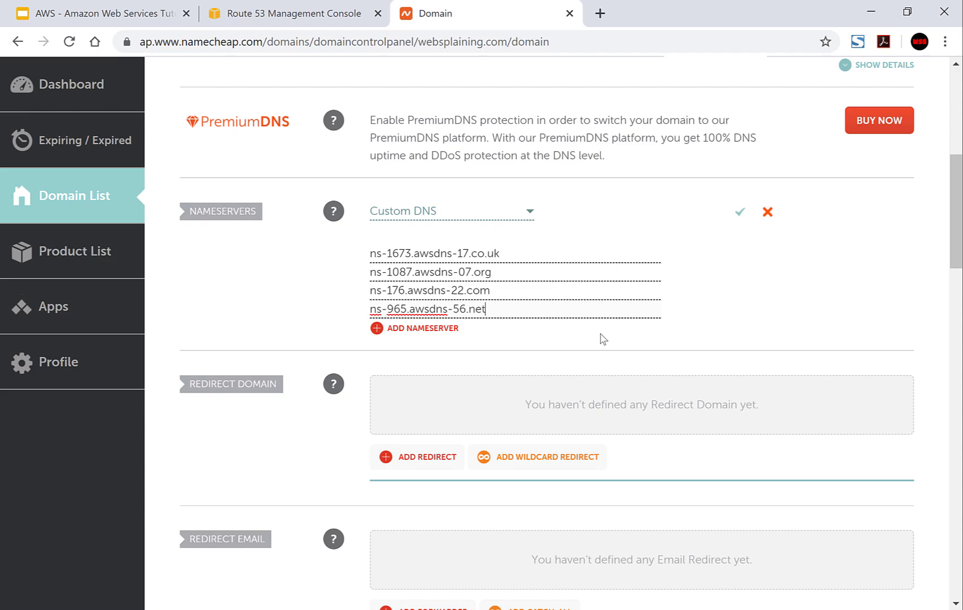
left_click(739, 222)
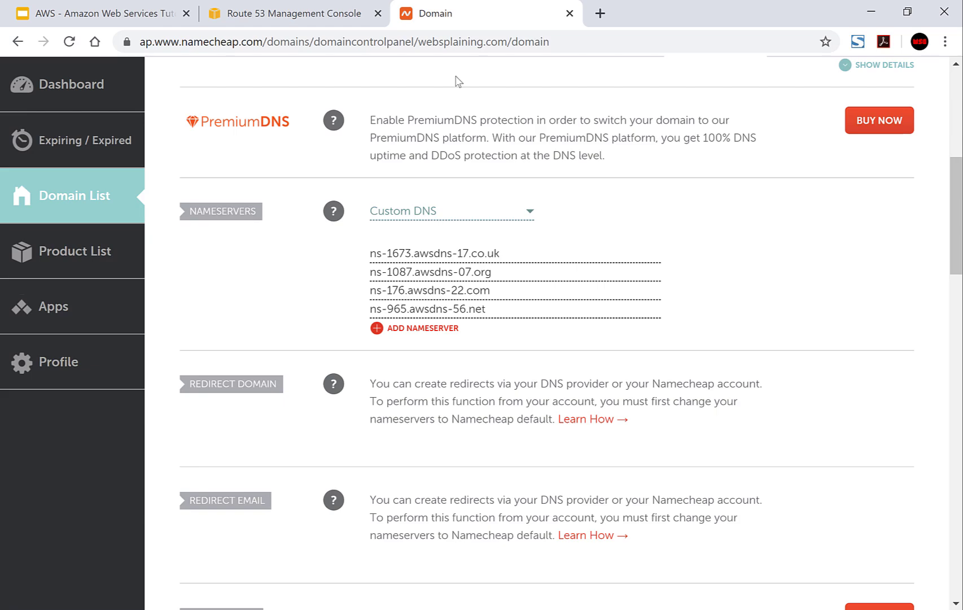
Switch to the AWS console, open the CloudFront service and start creating a web distribution.
left_click(339, 11)
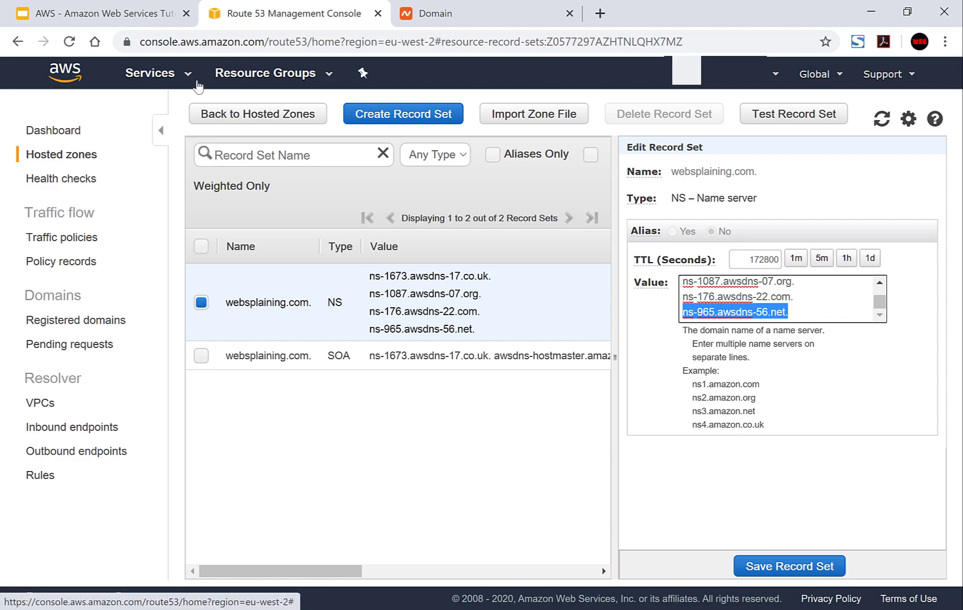
left_click(198, 85)
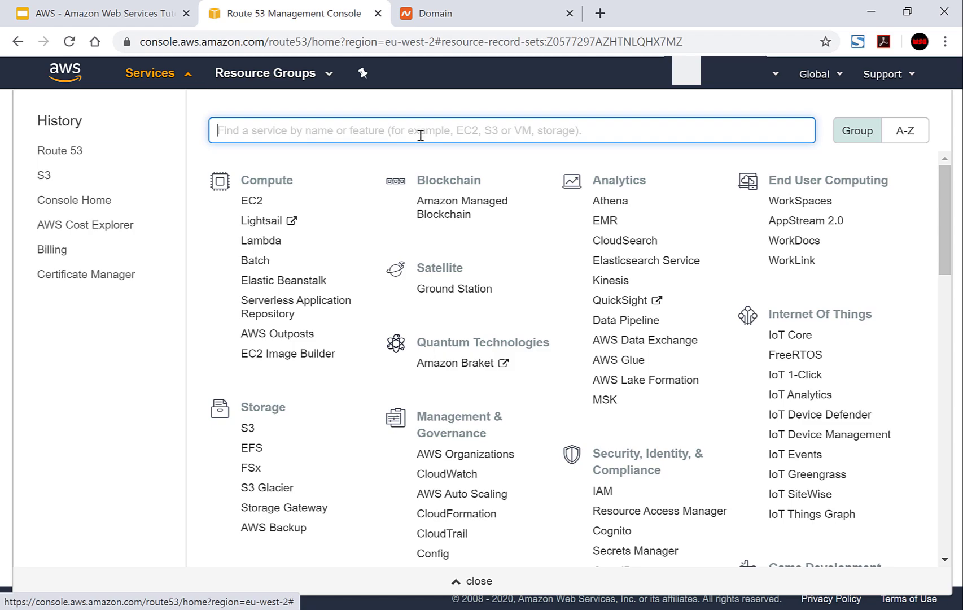
scroll(434, 173, "down", 2)
scroll(434, 172, "down", 10)
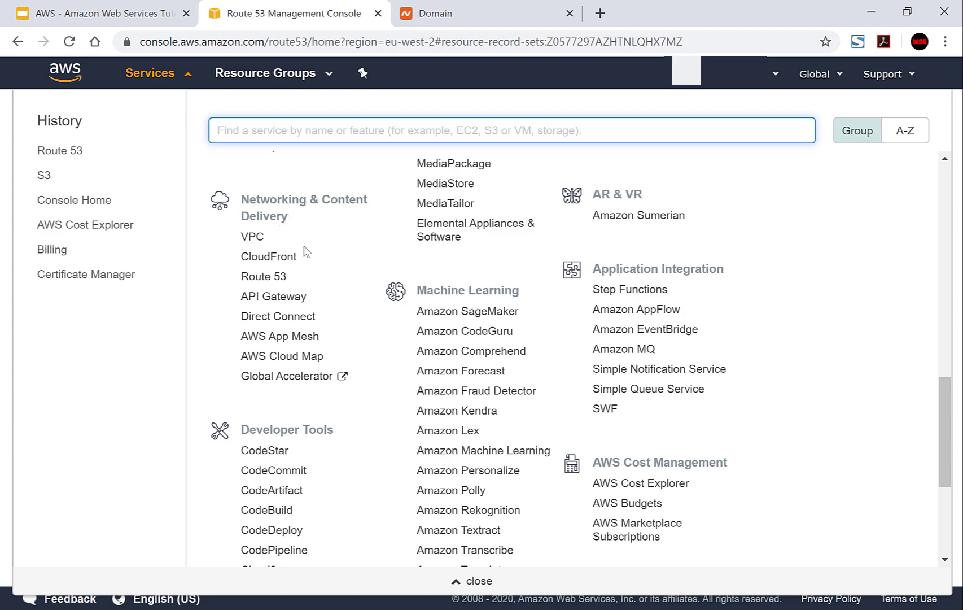
left_click(271, 257)
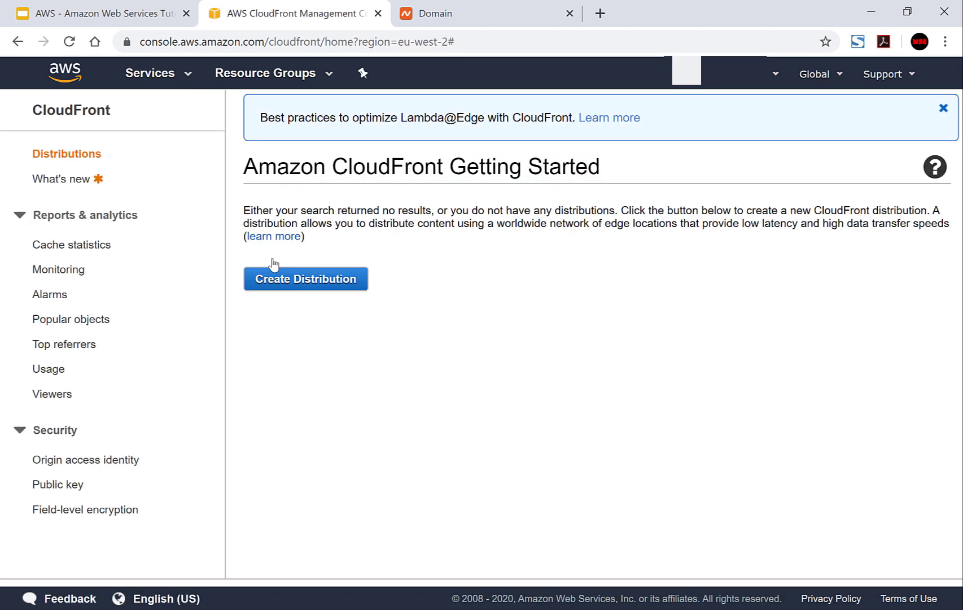
left_click(303, 291)
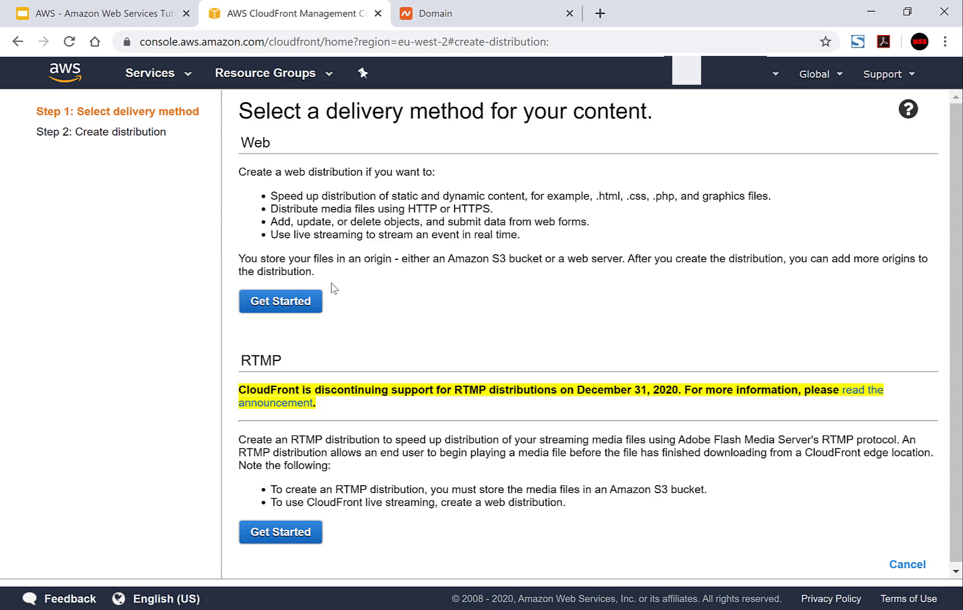
left_click(278, 304)
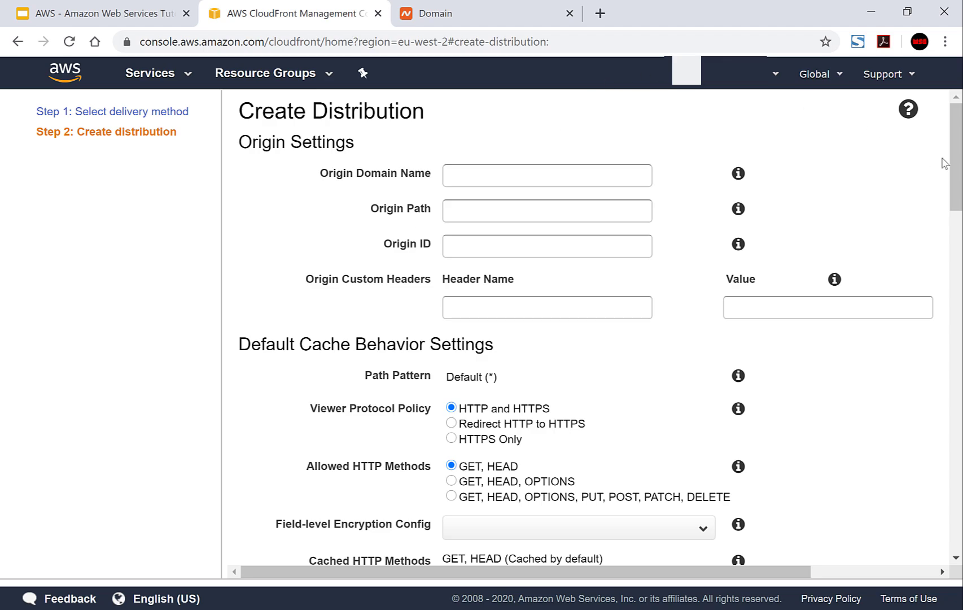
Start an ACM certificate request from the distribution's SSL certificate settings and enter *.websplaining.com as the domain name.
left_click_drag(948, 170, 845, 422)
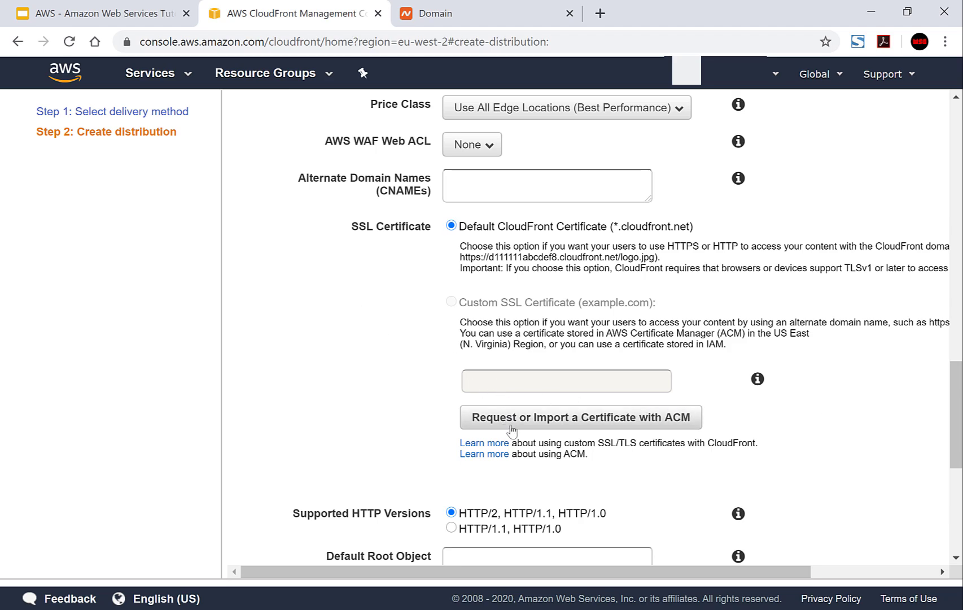
left_click(683, 429)
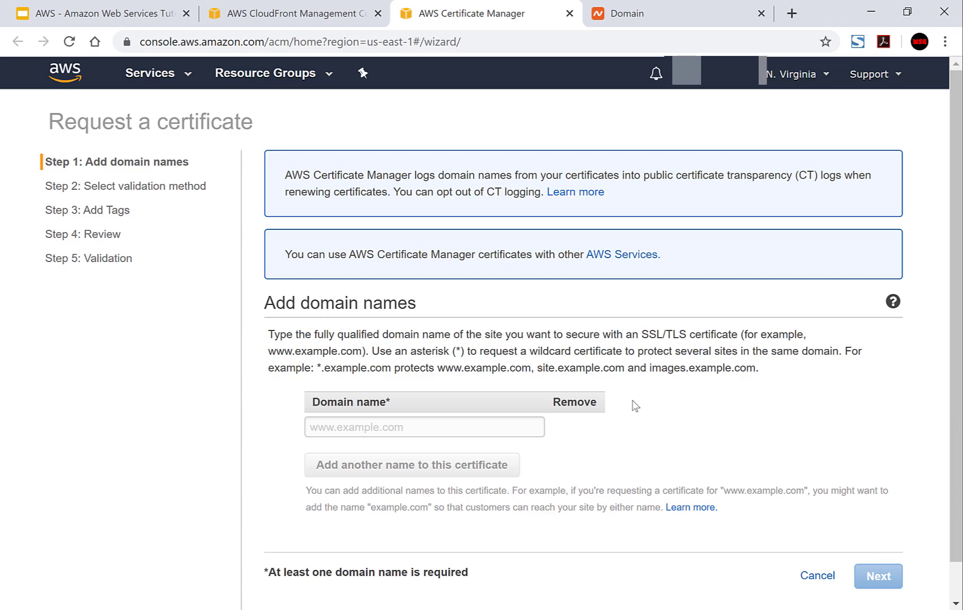
left_click(507, 427)
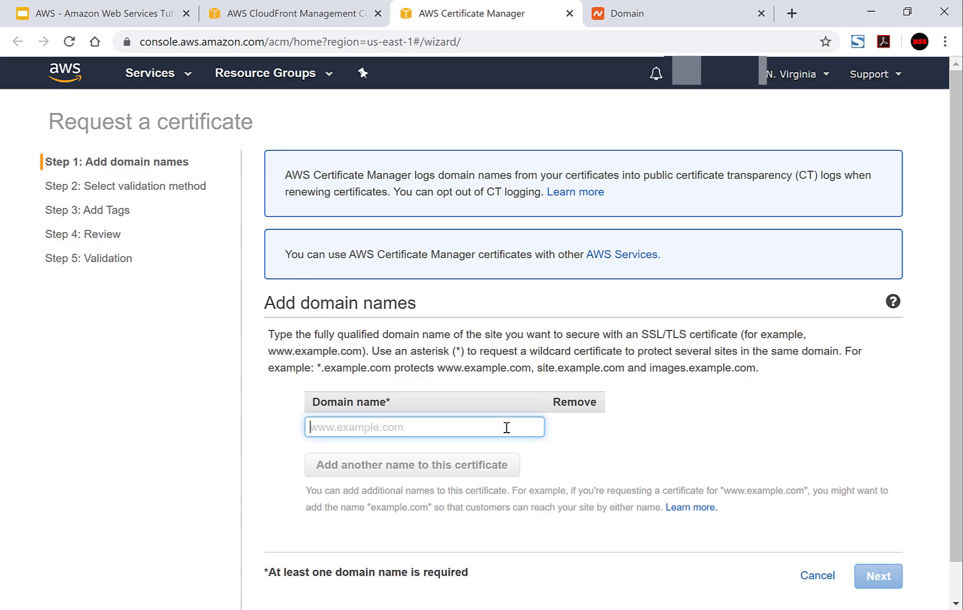
type("*.")
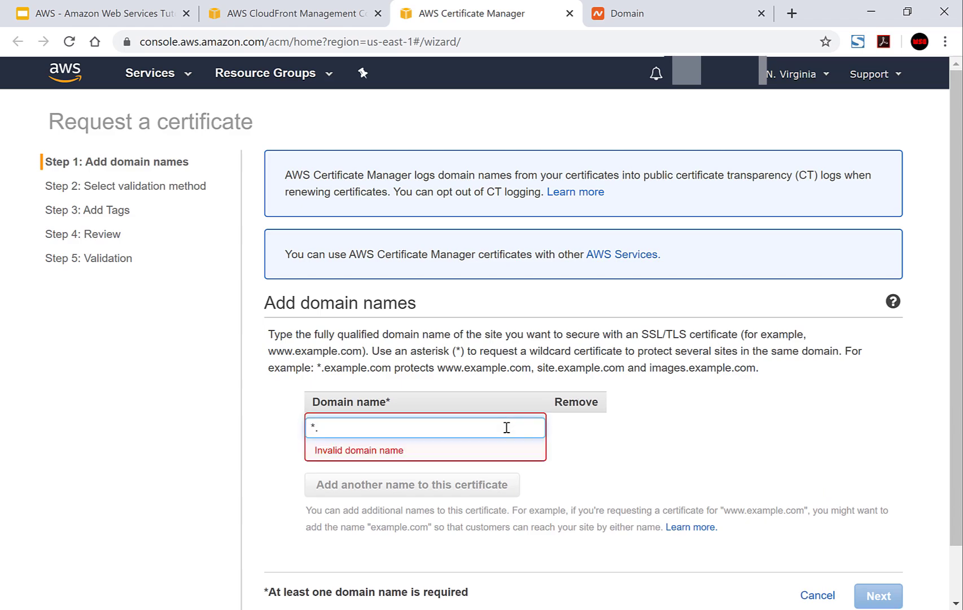
type("websplaining.com")
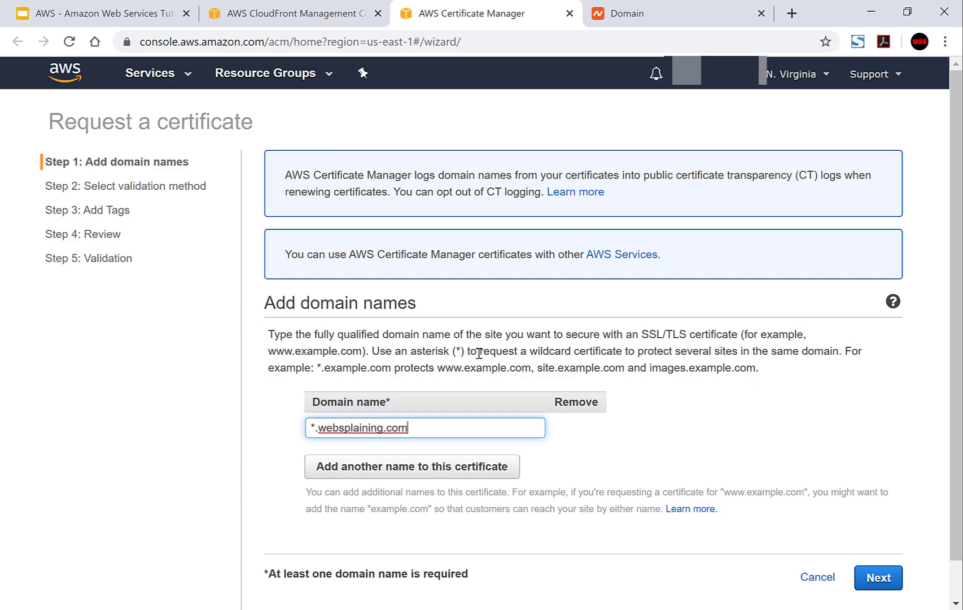
left_click_drag(379, 351, 823, 352)
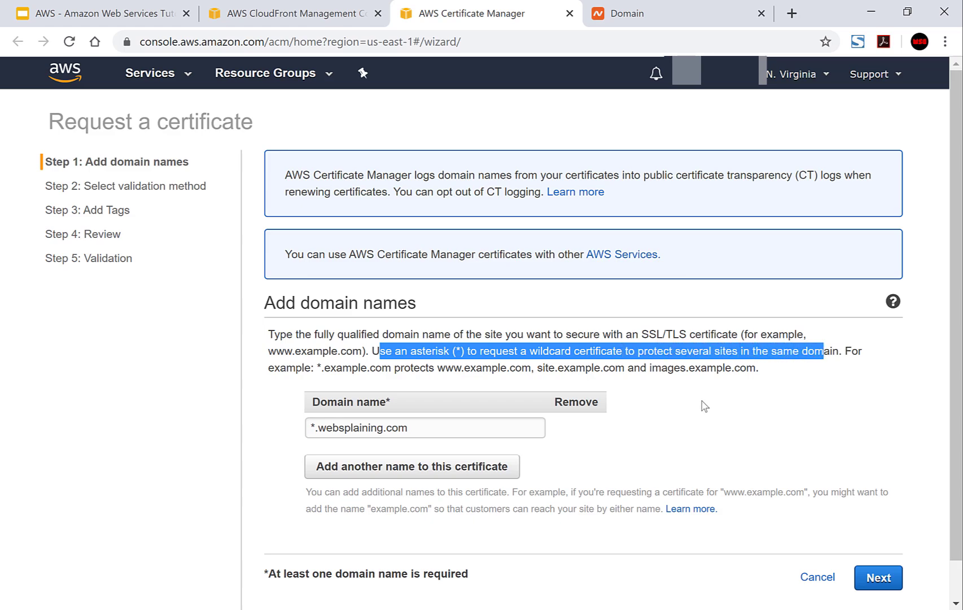
left_click(652, 429)
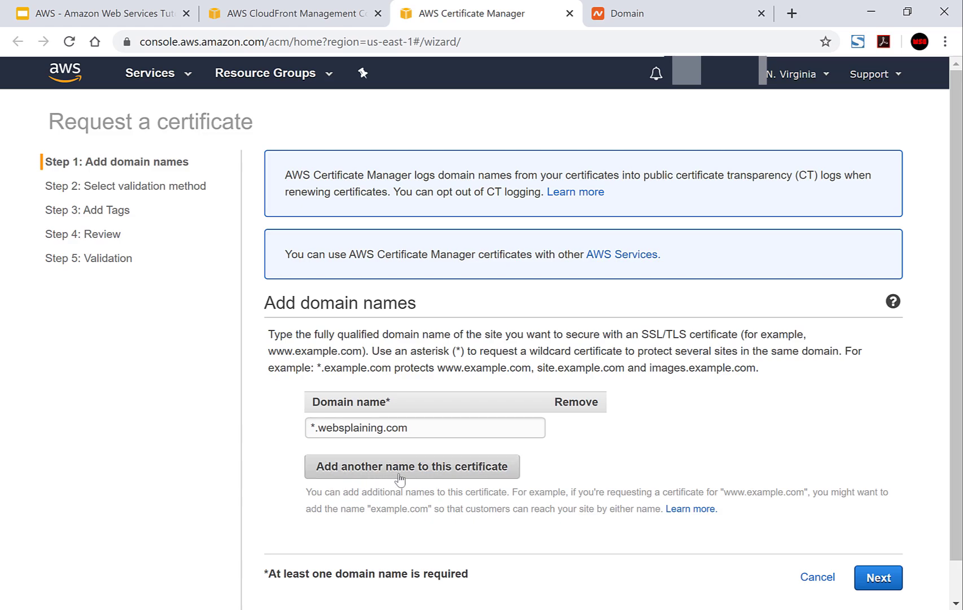
Add websplaining.com as a second name on the certificate and proceed to the validation method.
left_click(339, 472)
left_click(358, 463)
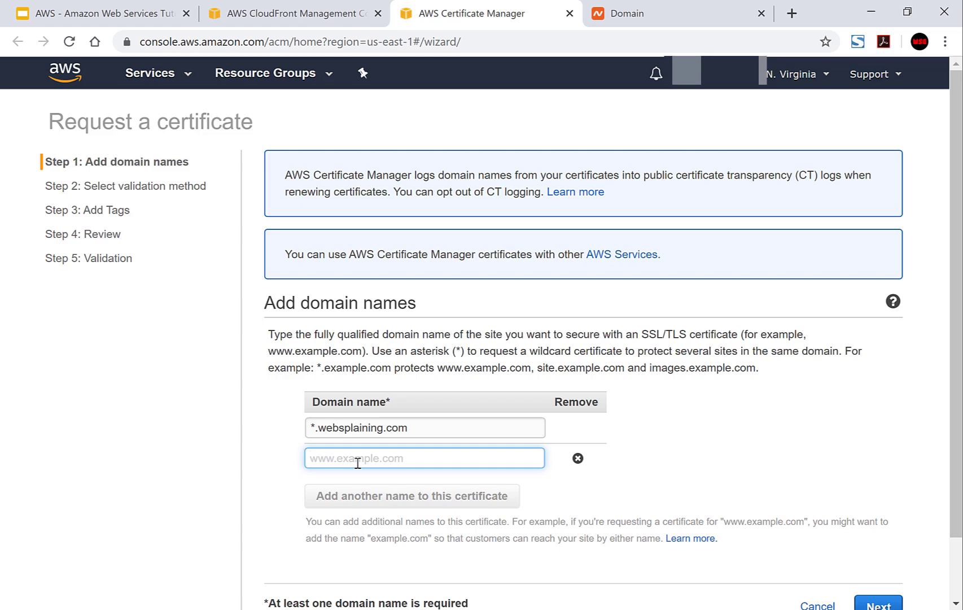
type("websplaining.com")
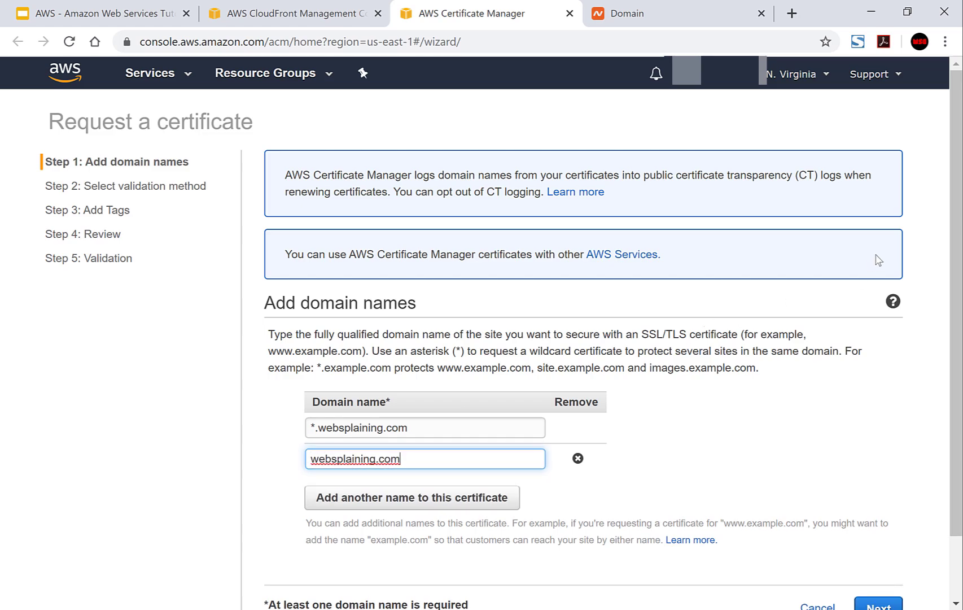
scroll(877, 260, "down", 2)
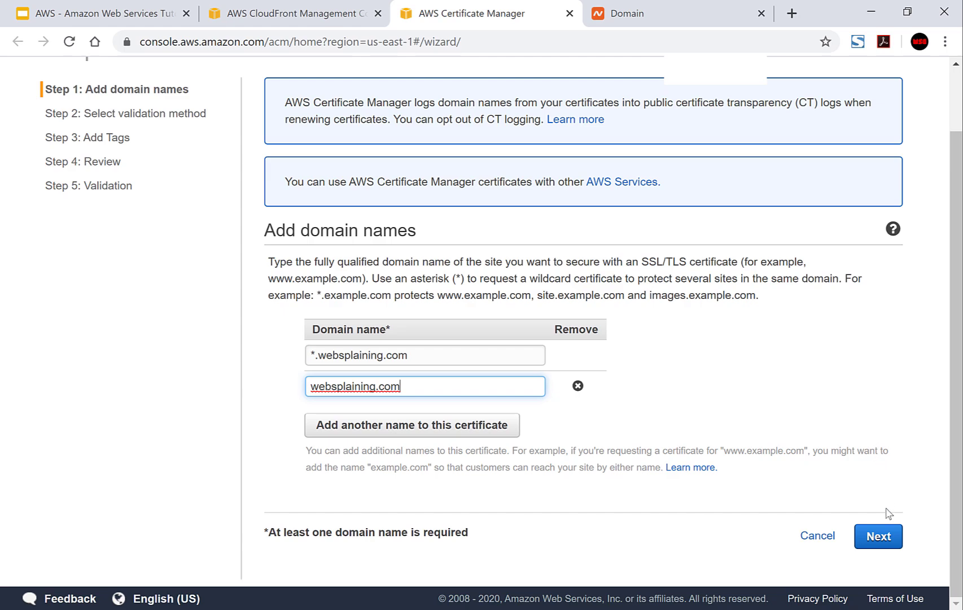
left_click(885, 539)
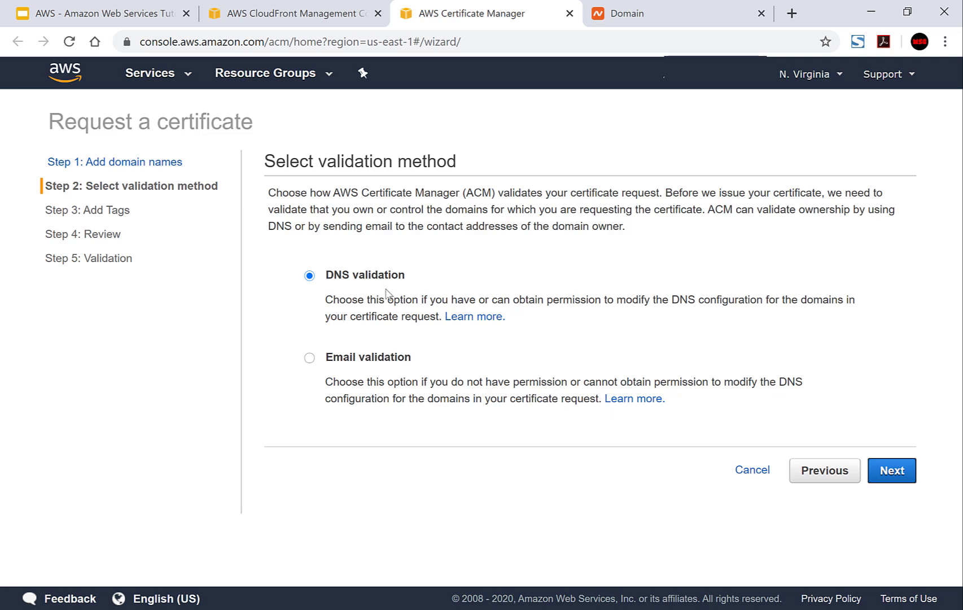
Keep DNS validation, leave the tags empty and submit the certificate request.
left_click(906, 481)
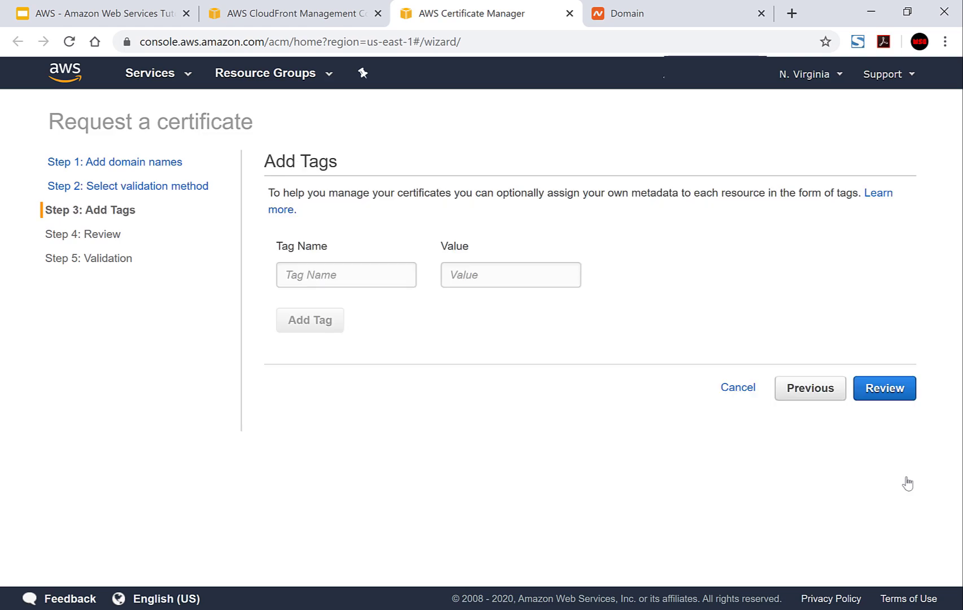
left_click(888, 396)
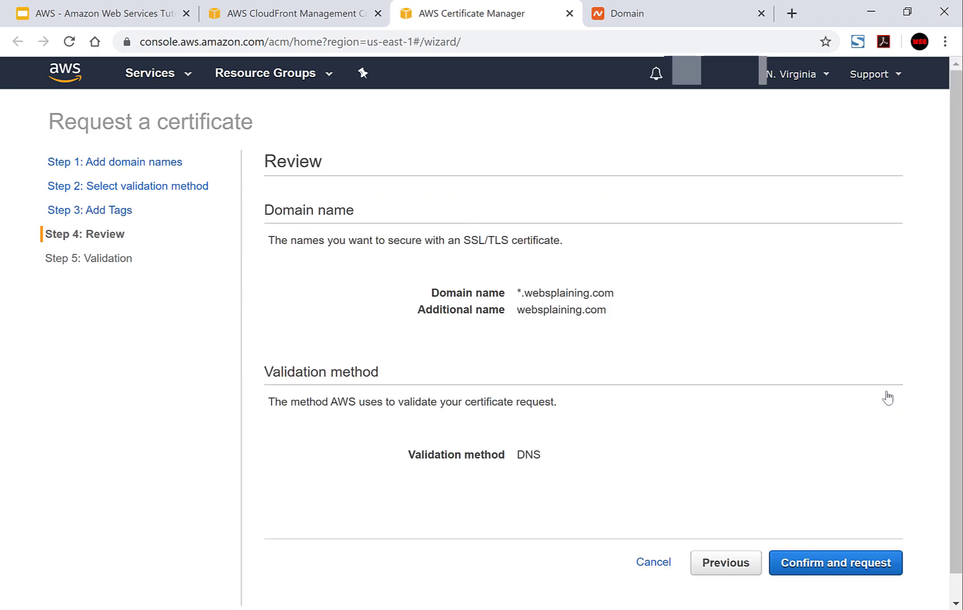
left_click(837, 570)
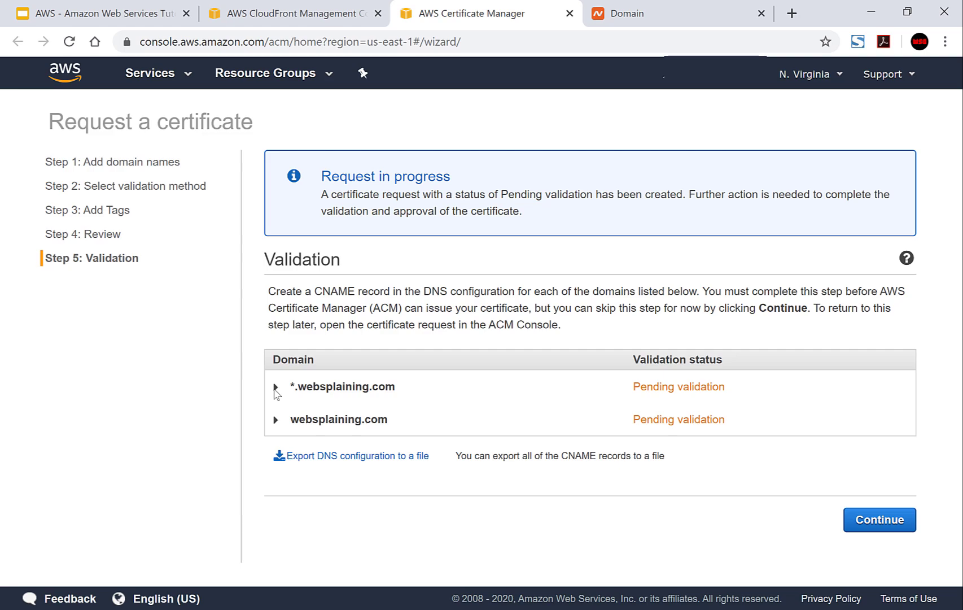
Create the validation CNAME record for *.websplaining.com in its Route 53 hosted zone from the certificate request.
left_click(276, 388)
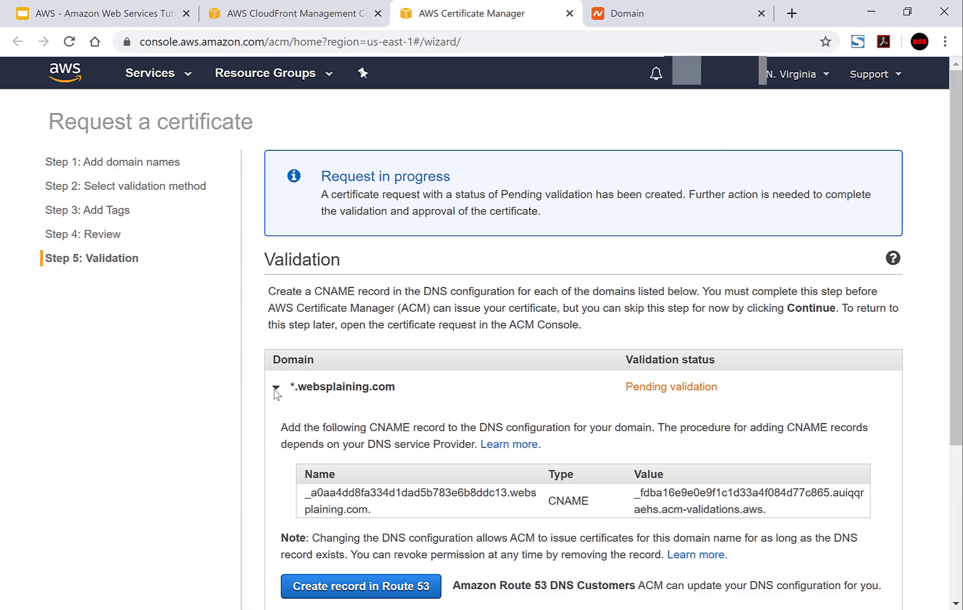
scroll(276, 393, "down", 2)
scroll(553, 333, "down", 1)
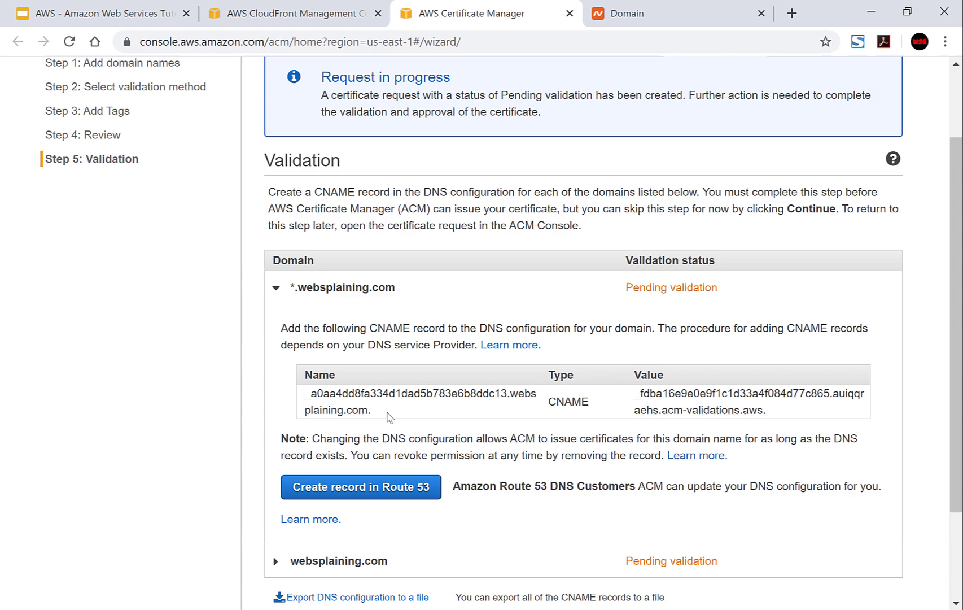
left_click(338, 504)
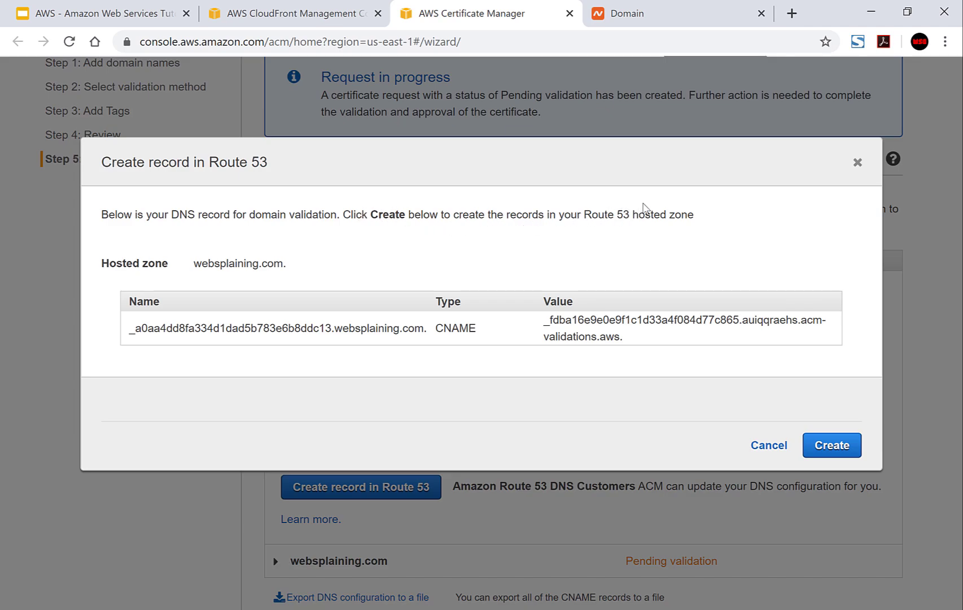
left_click(832, 445)
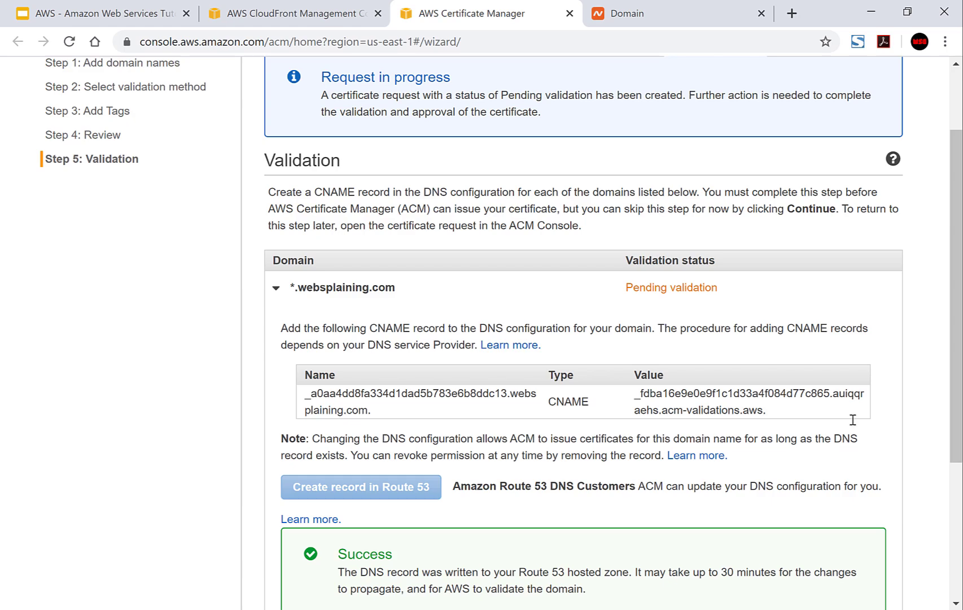
left_click_drag(960, 285, 962, 385)
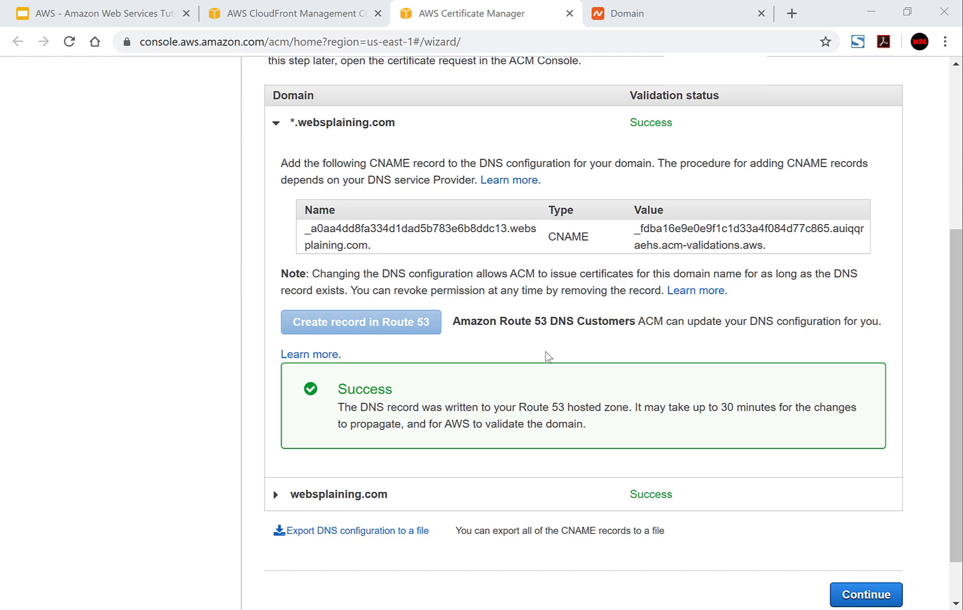
Open the websplaining.com hosted zone in Route 53 and examine its record sets for the validation CNAME.
scroll(546, 355, "up", 5)
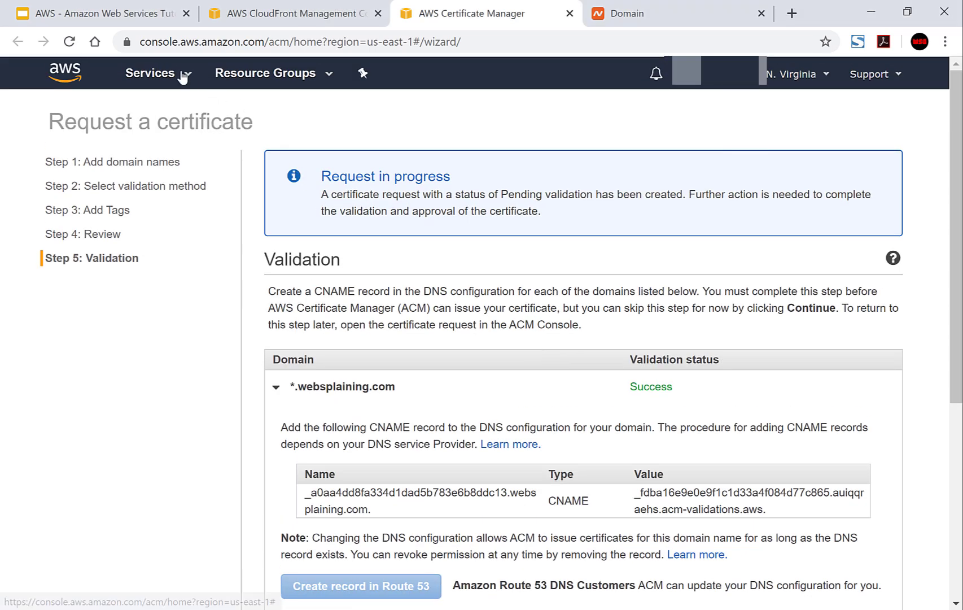
left_click(183, 77)
scroll(341, 265, "down", 7)
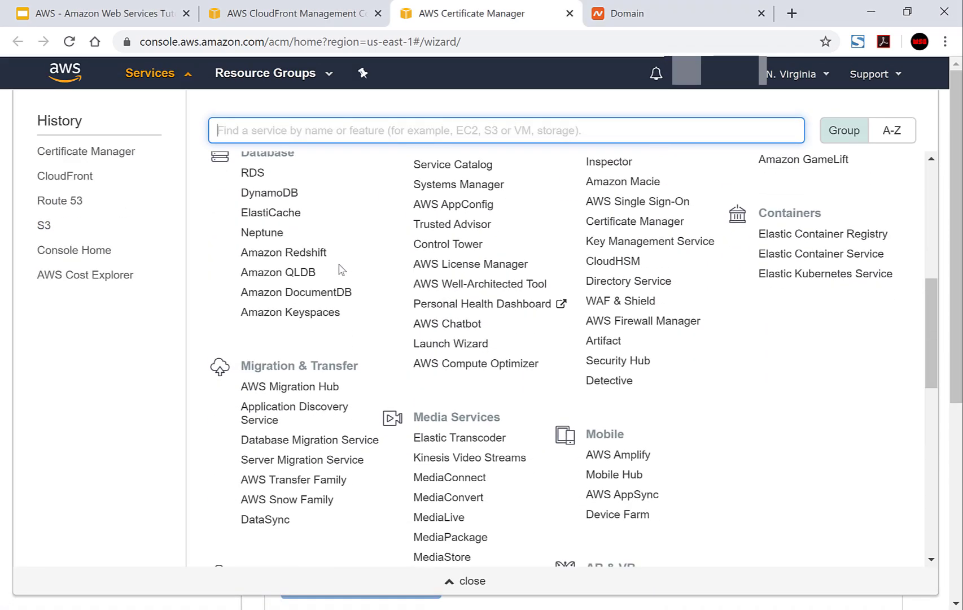
scroll(341, 270, "down", 7)
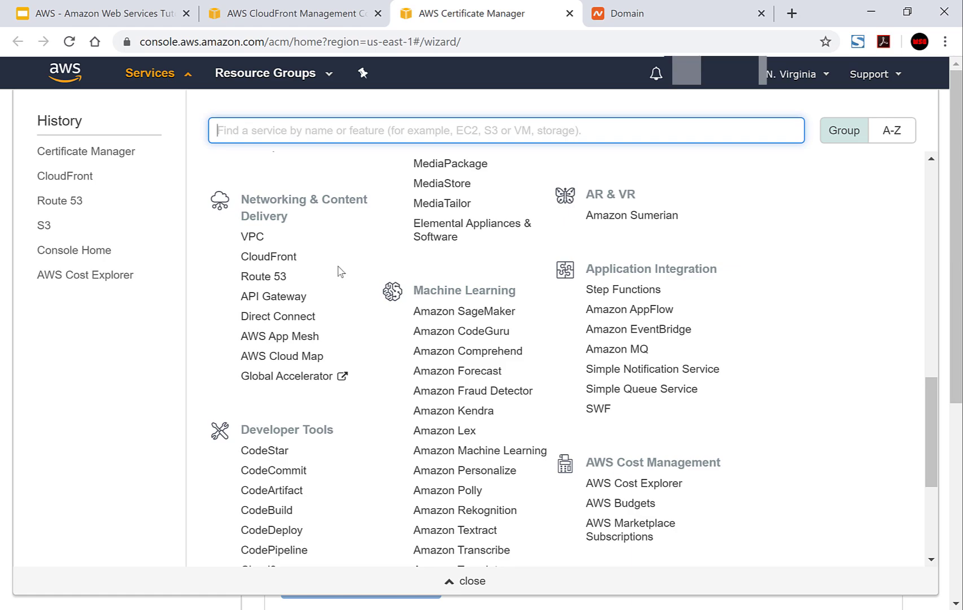
left_click(279, 279)
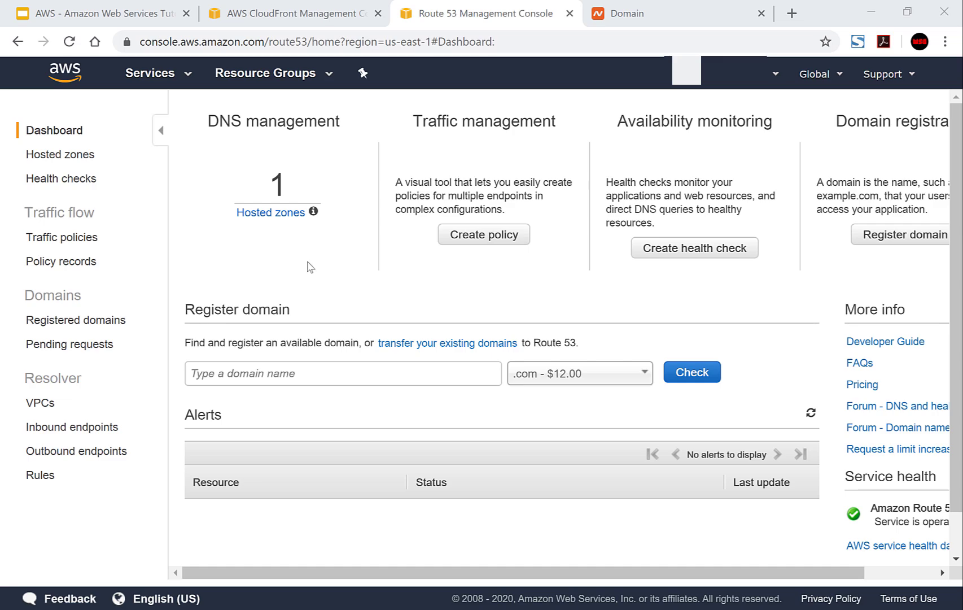
left_click(293, 216)
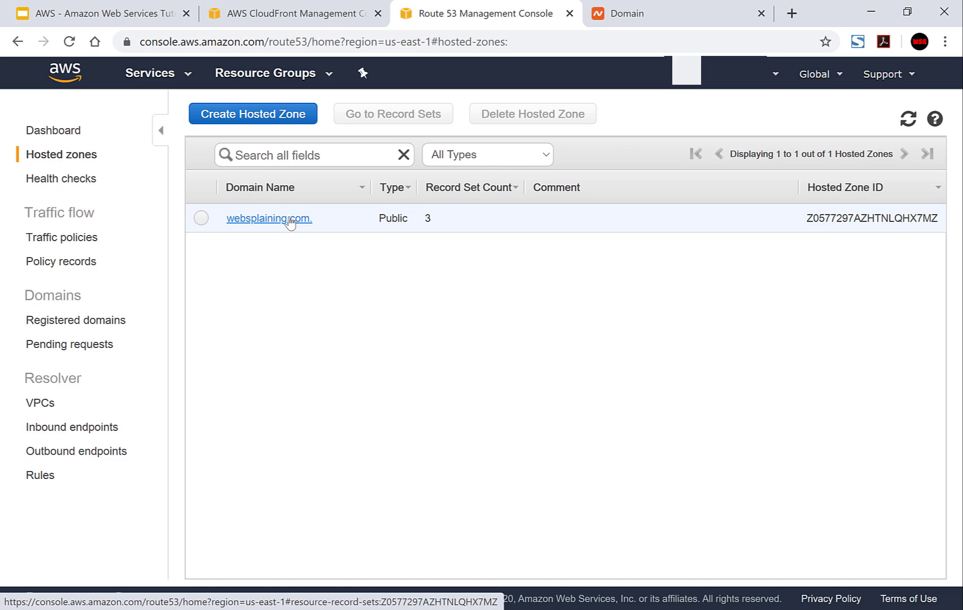
left_click(290, 220)
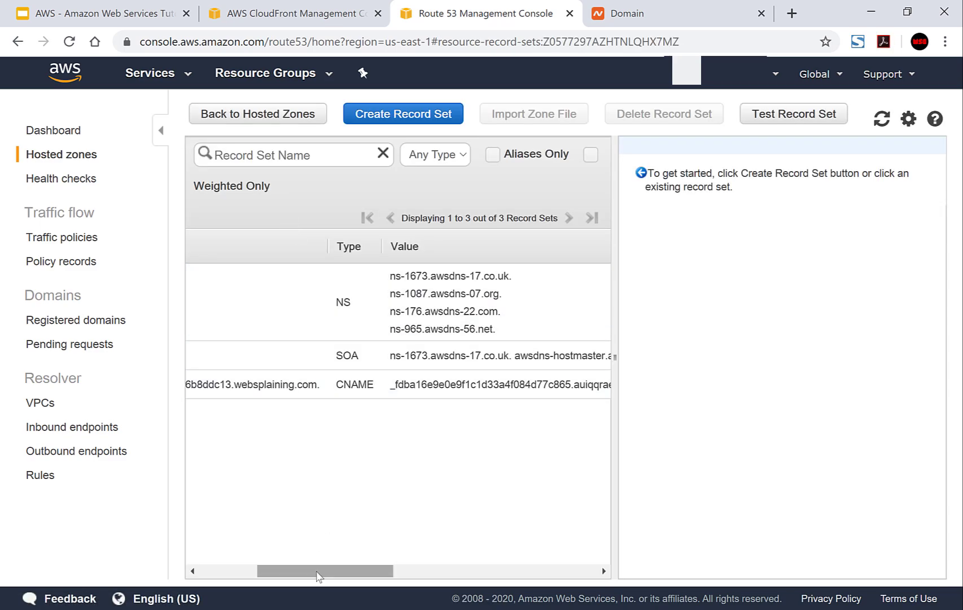
left_click_drag(318, 573, 269, 578)
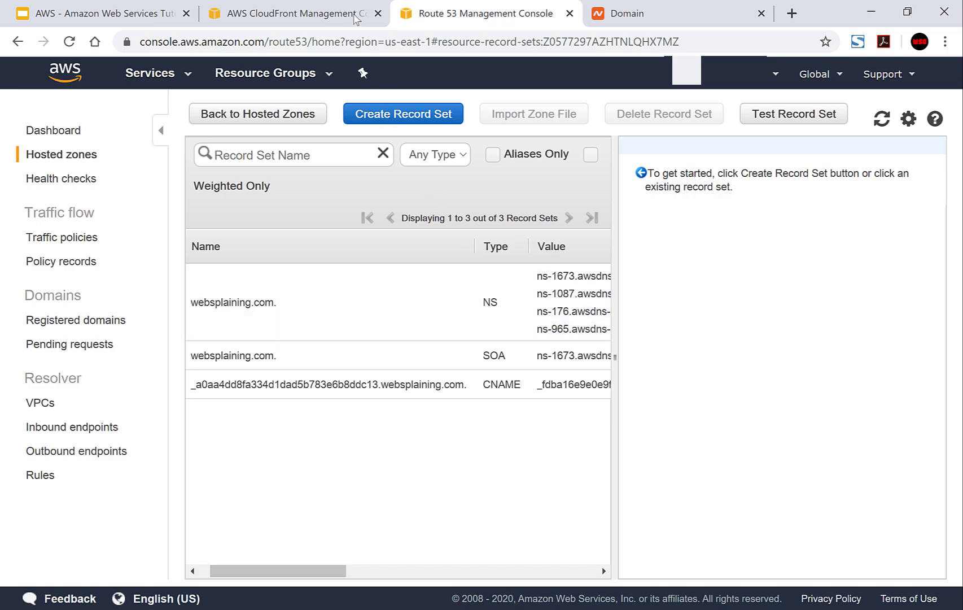
Return to the CloudFront distribution form and choose websplaining.com.s3.amazonaws.com as the origin domain name.
left_click(334, 12)
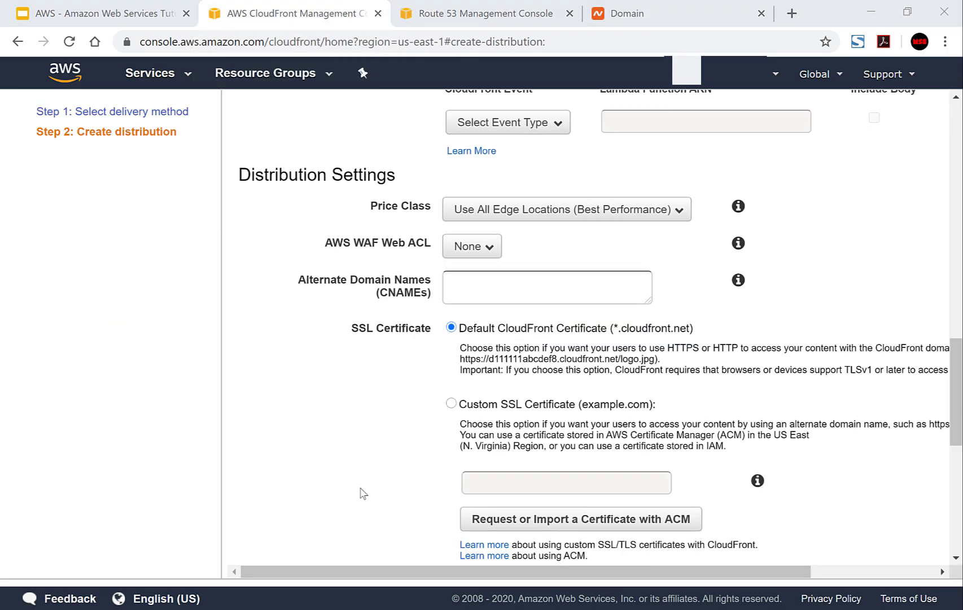
scroll(361, 492, "up", 10)
scroll(362, 492, "up", 5)
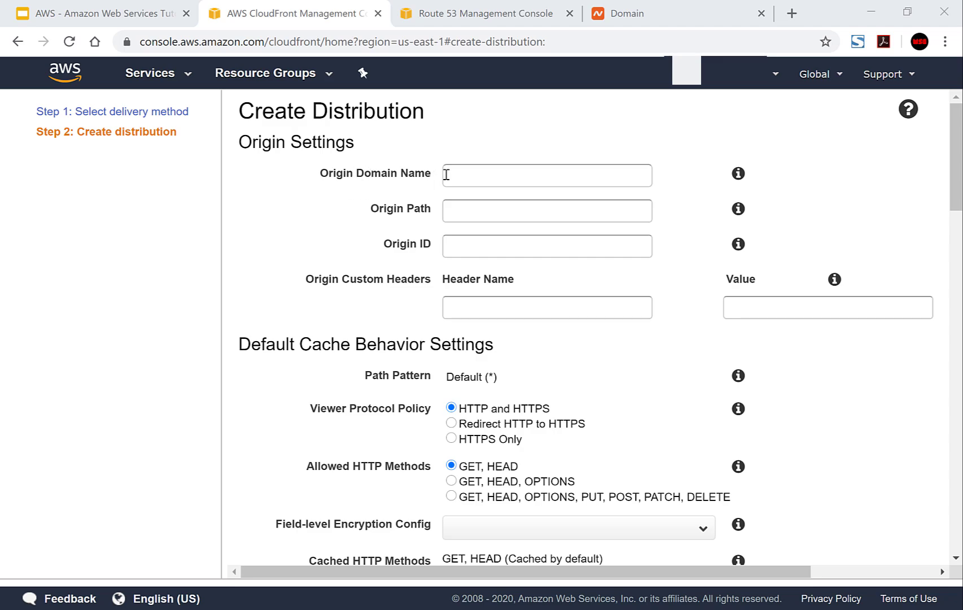
left_click(555, 171)
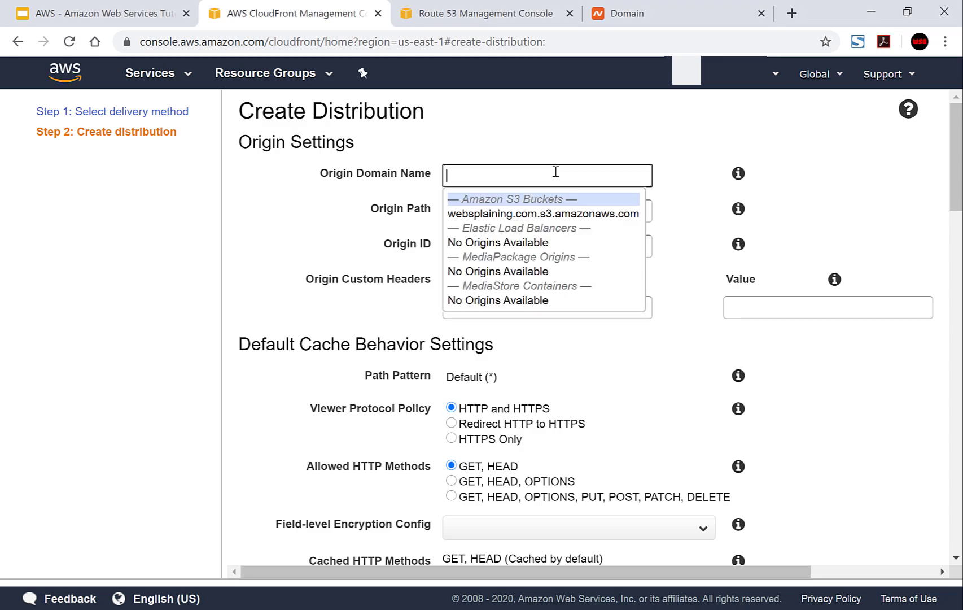
left_click(535, 219)
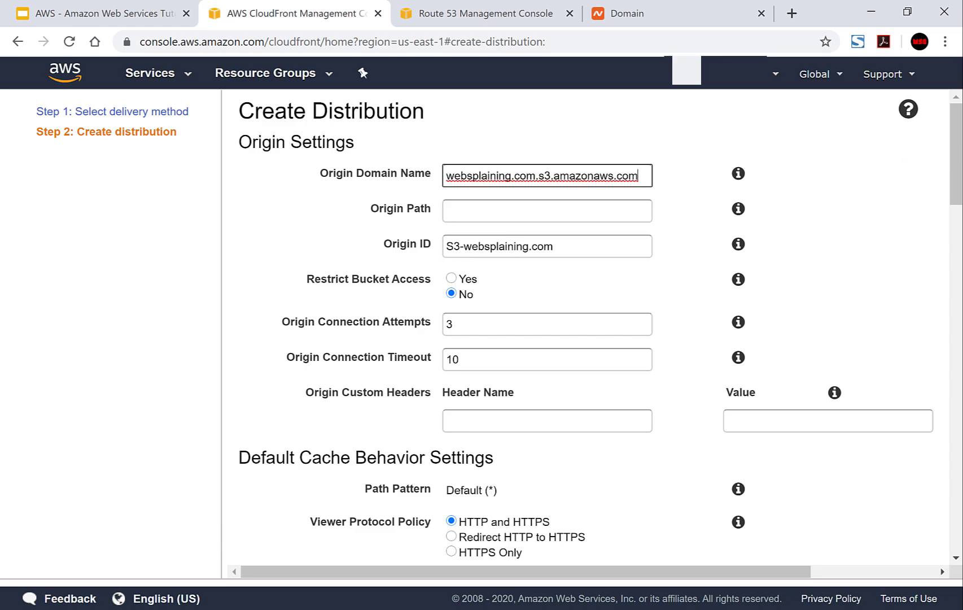
Set the default cache behavior's viewer protocol policy to Redirect HTTP to HTTPS.
scroll(855, 176, "down", 2)
scroll(926, 208, "down", 4)
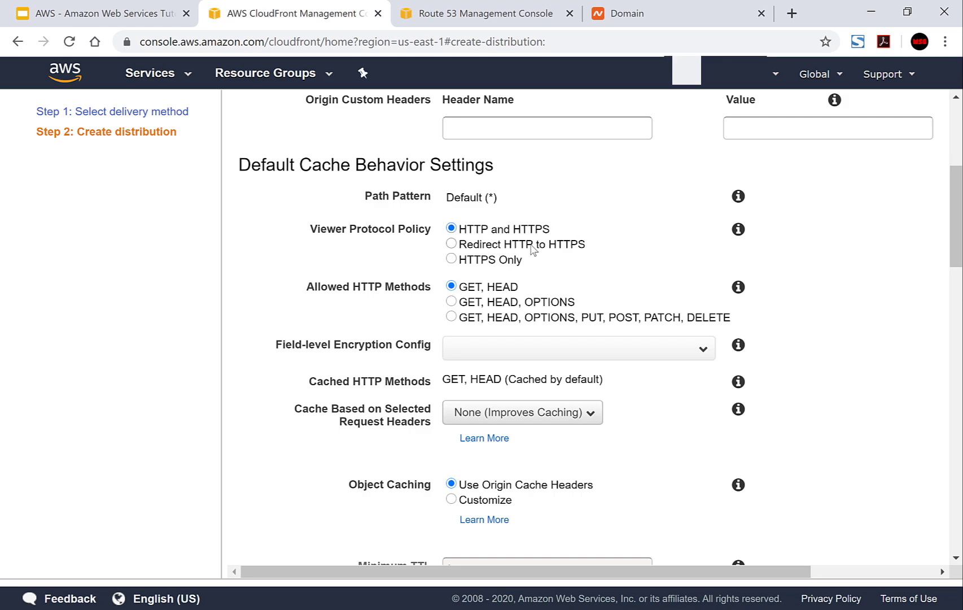
left_click(452, 245)
scroll(453, 248, "down", 3)
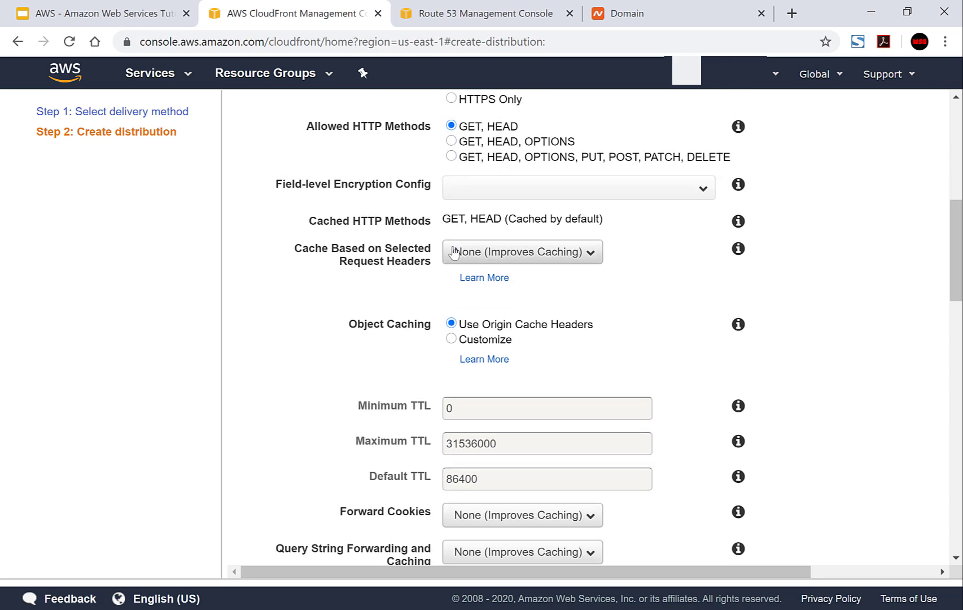
scroll(454, 248, "down", 1)
scroll(453, 250, "down", 5)
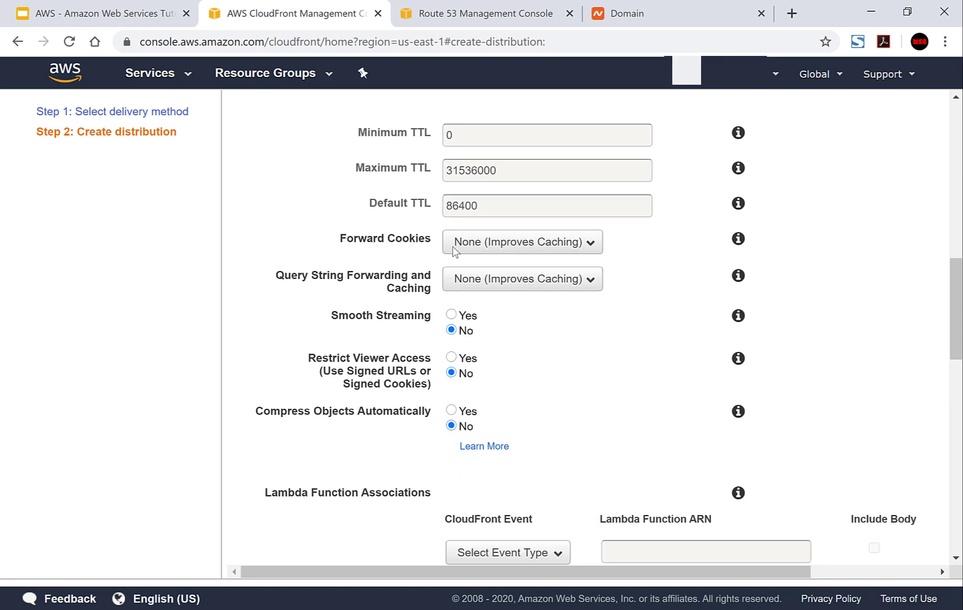
scroll(453, 251, "down", 7)
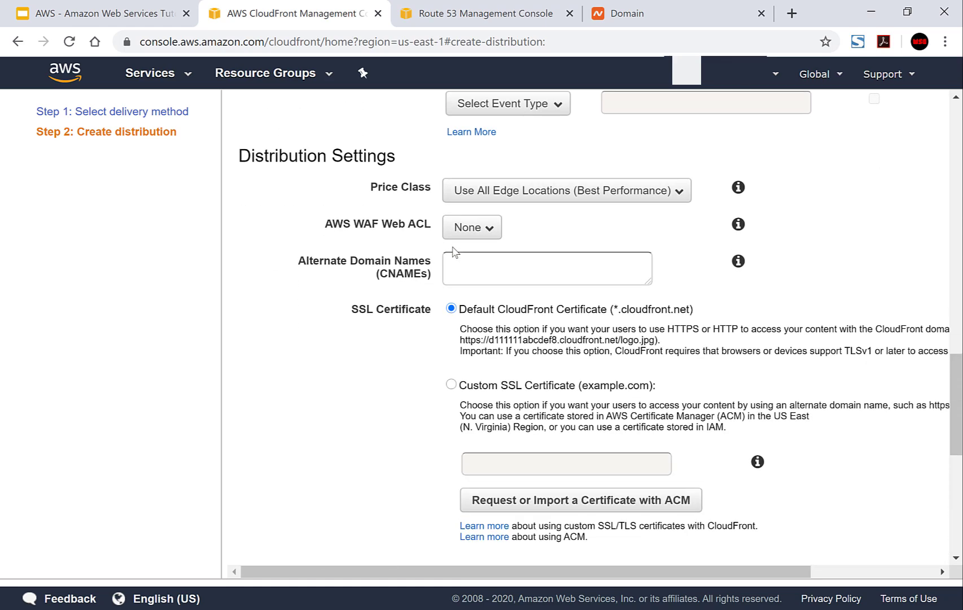
scroll(453, 251, "up", 1)
left_click(471, 263)
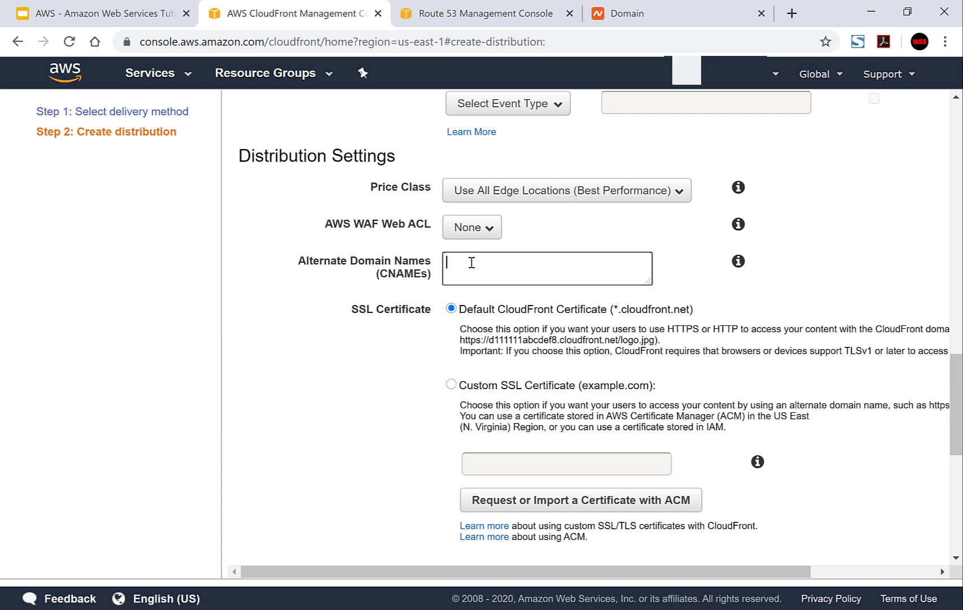
type("www.websplaining.com")
key("Return")
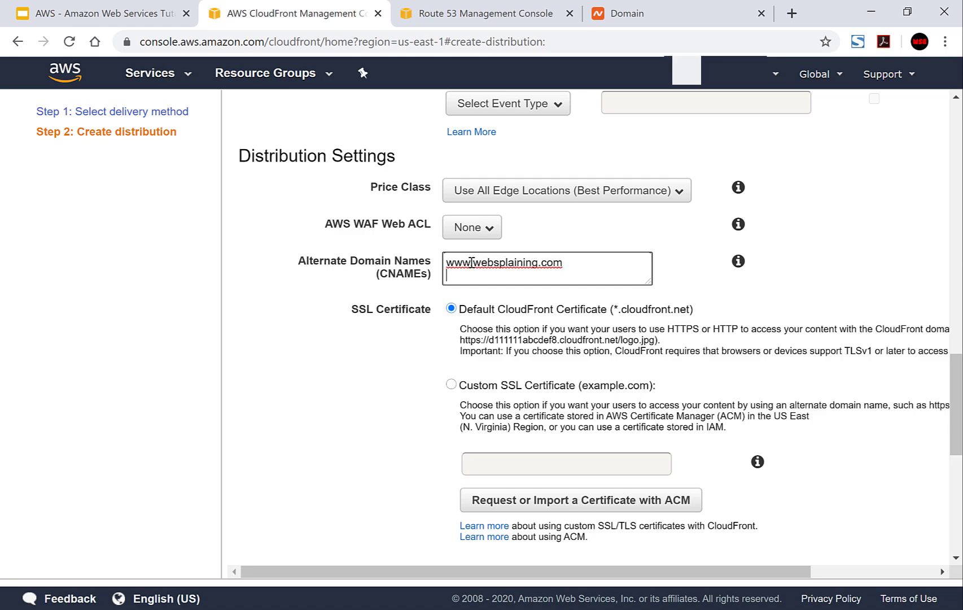
type("websplaining.com")
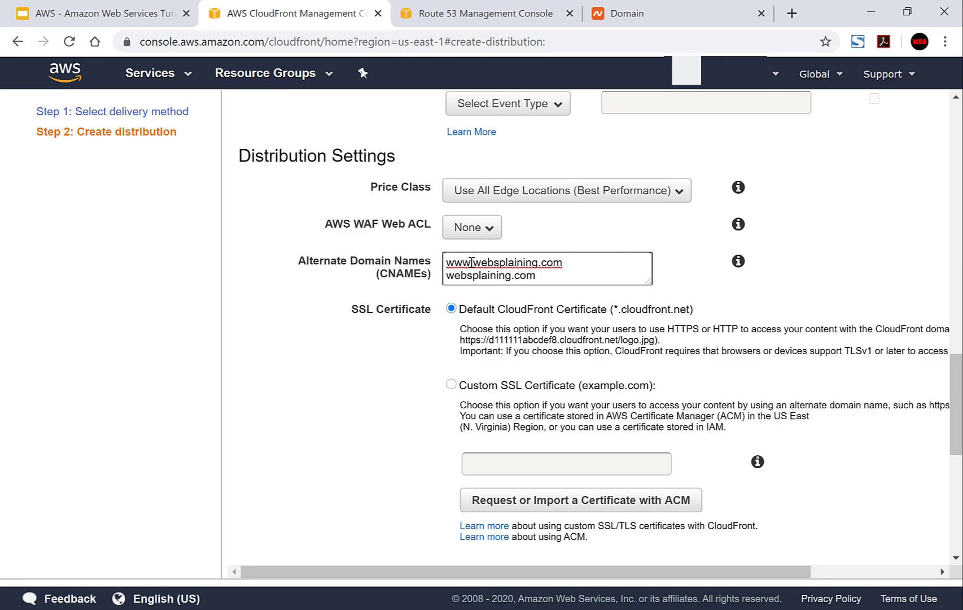
Switch the distribution to a custom SSL certificate and select the *.websplaining.com certificate.
left_click(452, 386)
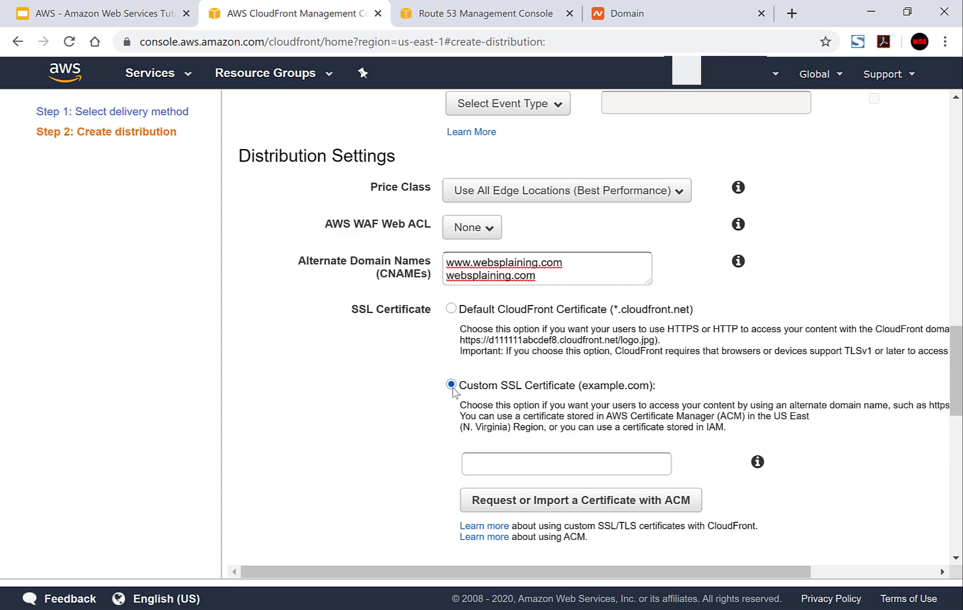
left_click(512, 469)
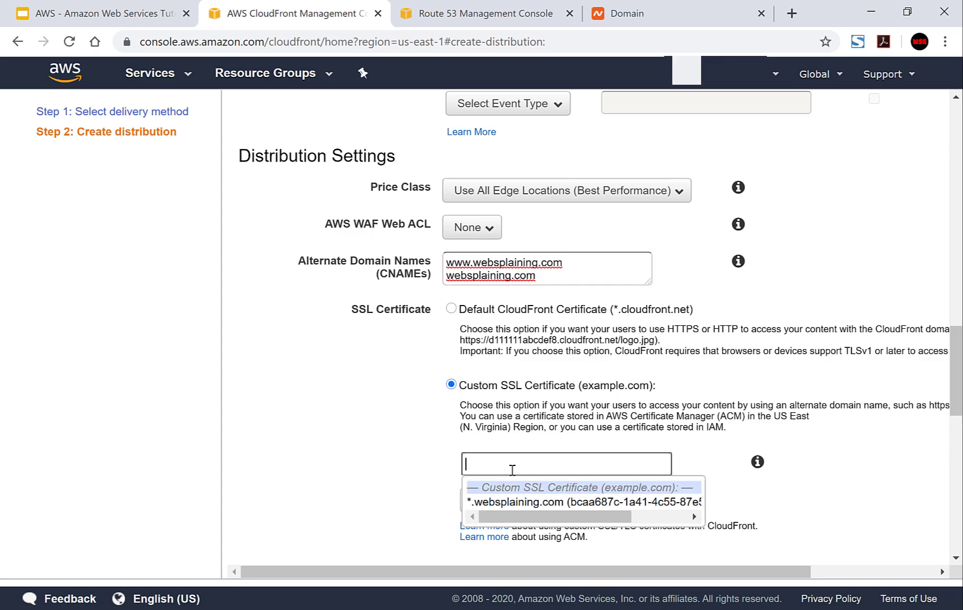
left_click(563, 502)
Set the default root object to index.html and create the distribution.
scroll(565, 506, "down", 7)
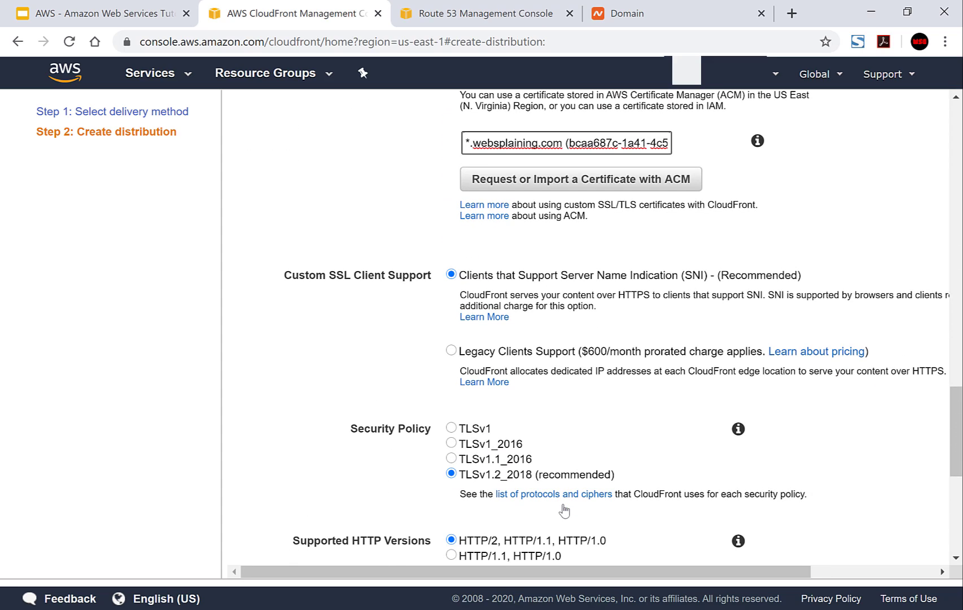
scroll(566, 508, "down", 4)
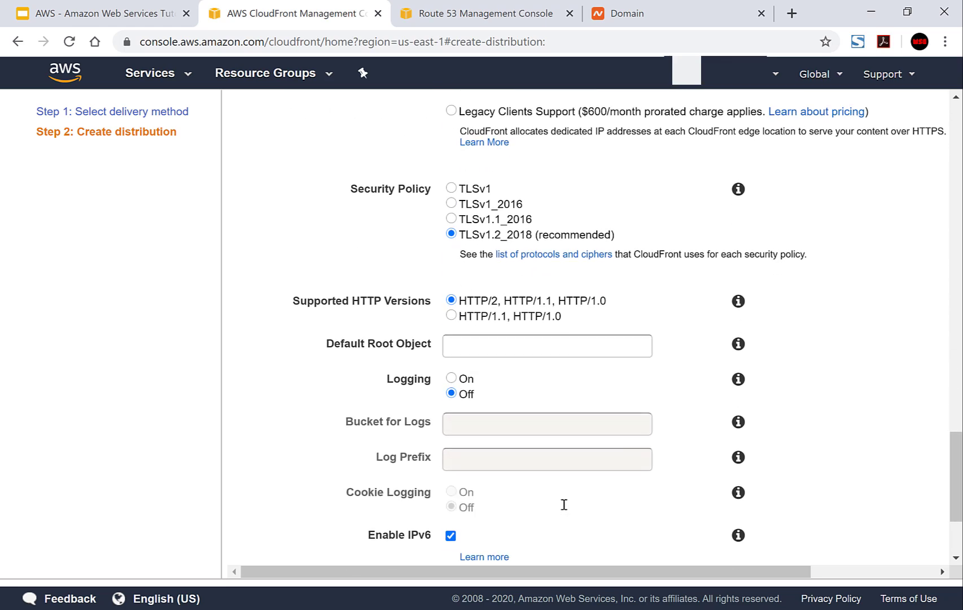
scroll(563, 505, "down", 2)
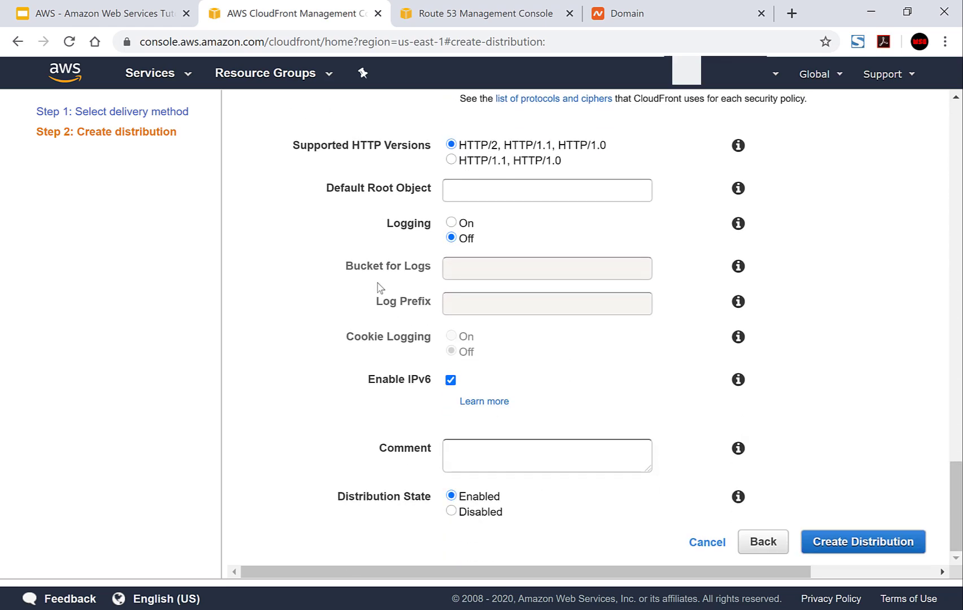
left_click(499, 194)
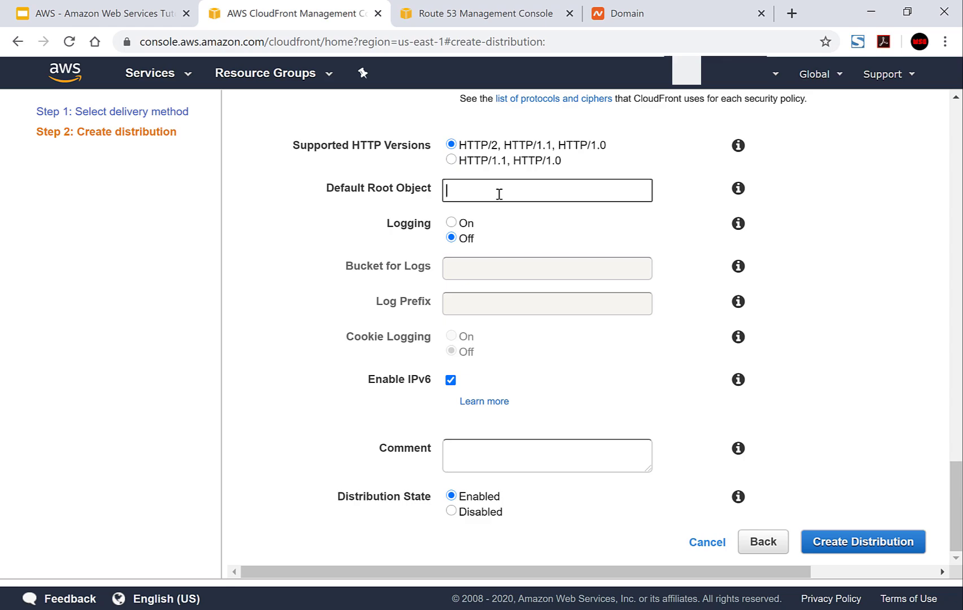
type("index.html")
left_click(888, 543)
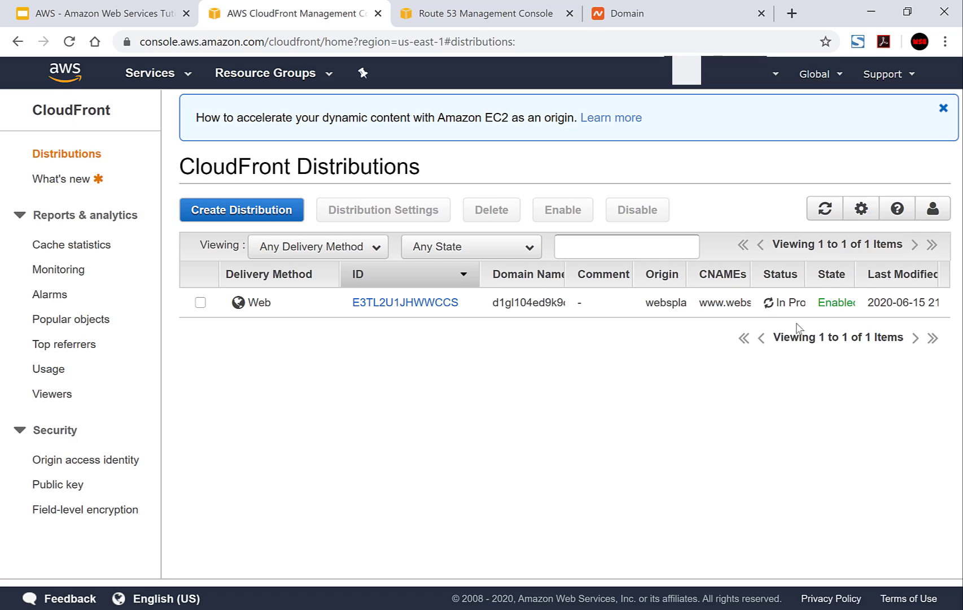
Reload the distributions list, then open the new distribution's details and copy its cloudfront.net domain name.
left_click(69, 41)
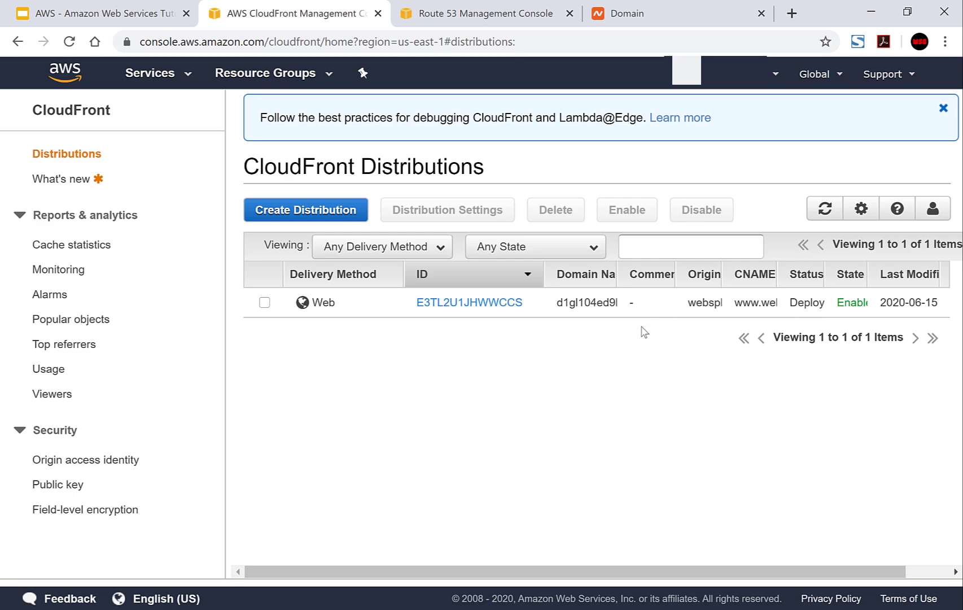
left_click(458, 305)
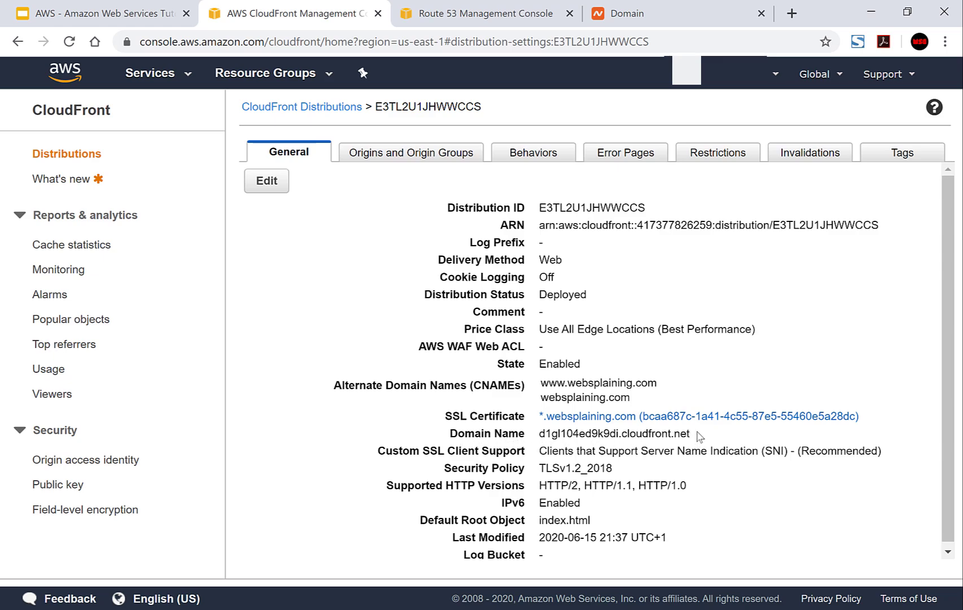
left_click_drag(540, 433, 693, 434)
key("ctrl+c")
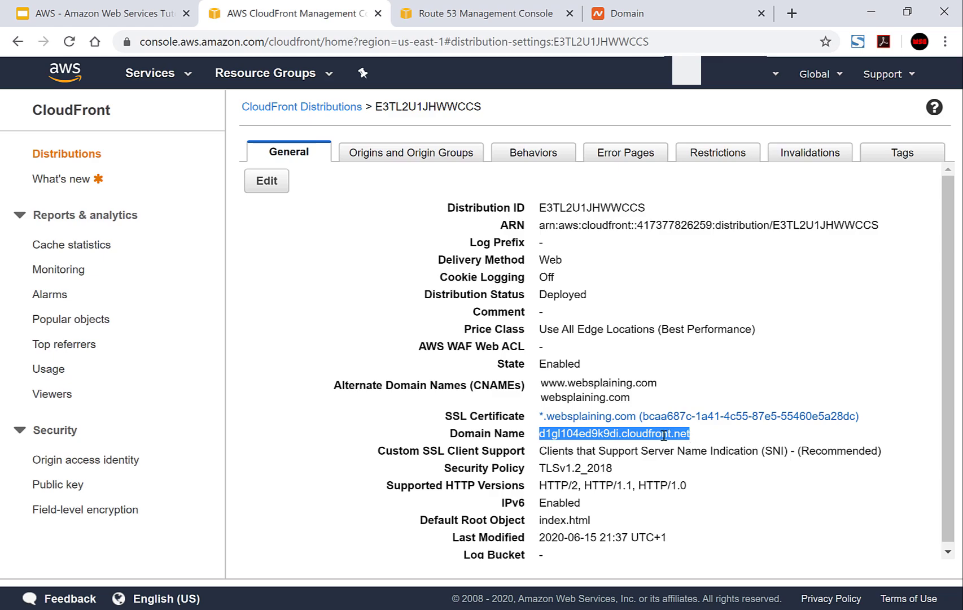
right_click(664, 434)
left_click(683, 449)
In the websplaining.com hosted zone in Route 53, start a new A – IPv4 record set named www with Alias enabled.
left_click(478, 17)
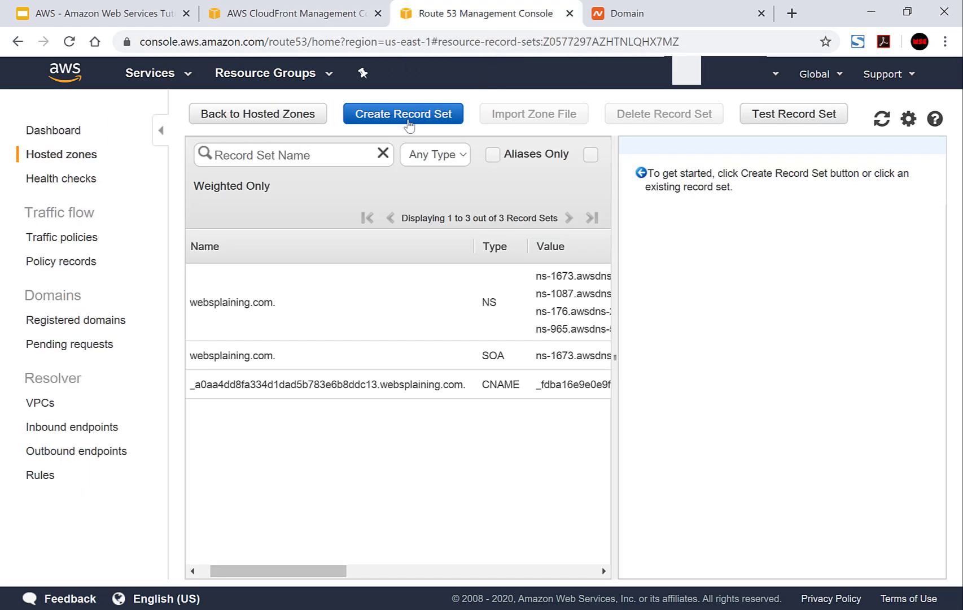
left_click(409, 125)
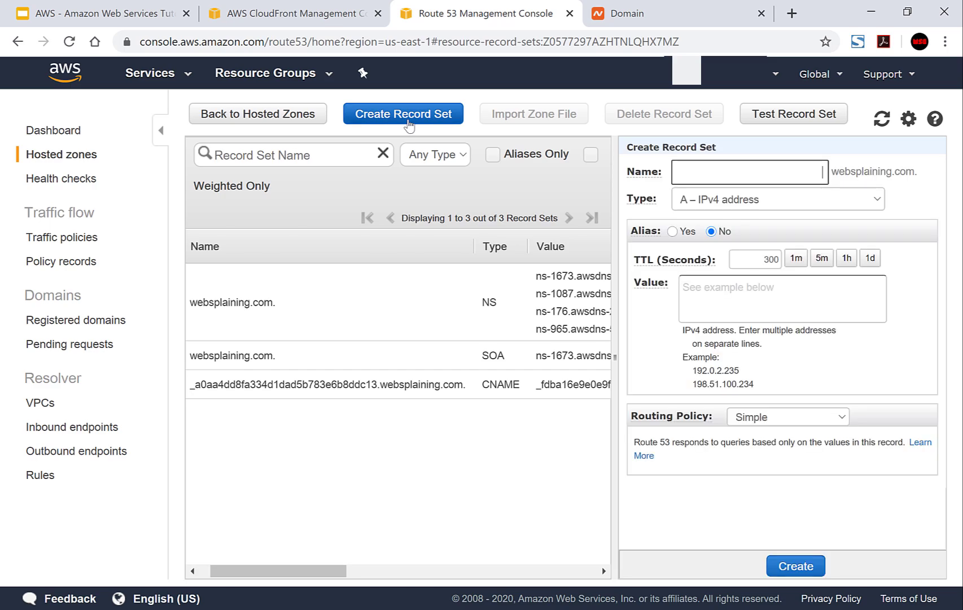
mouse_move(718, 261)
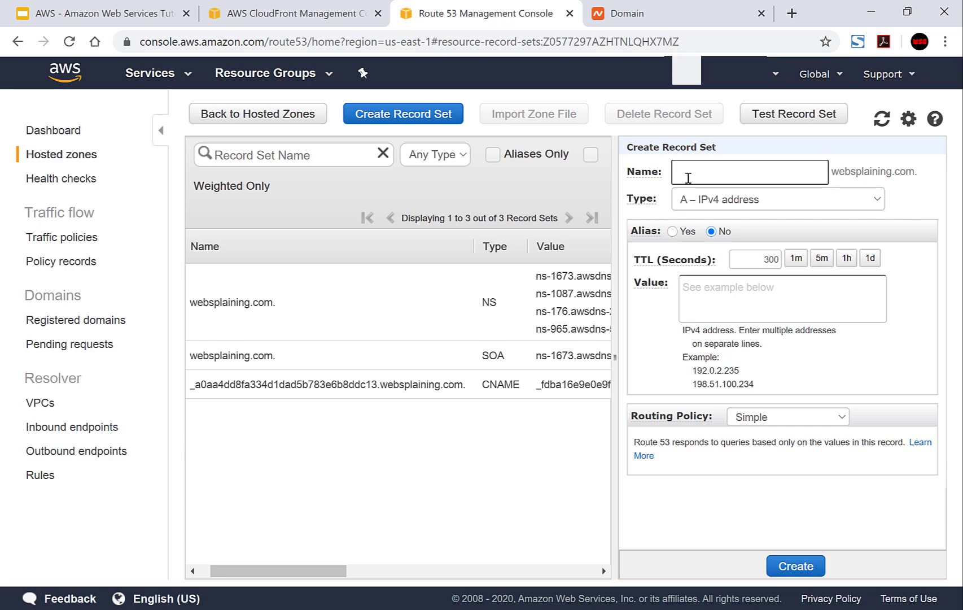
type("www")
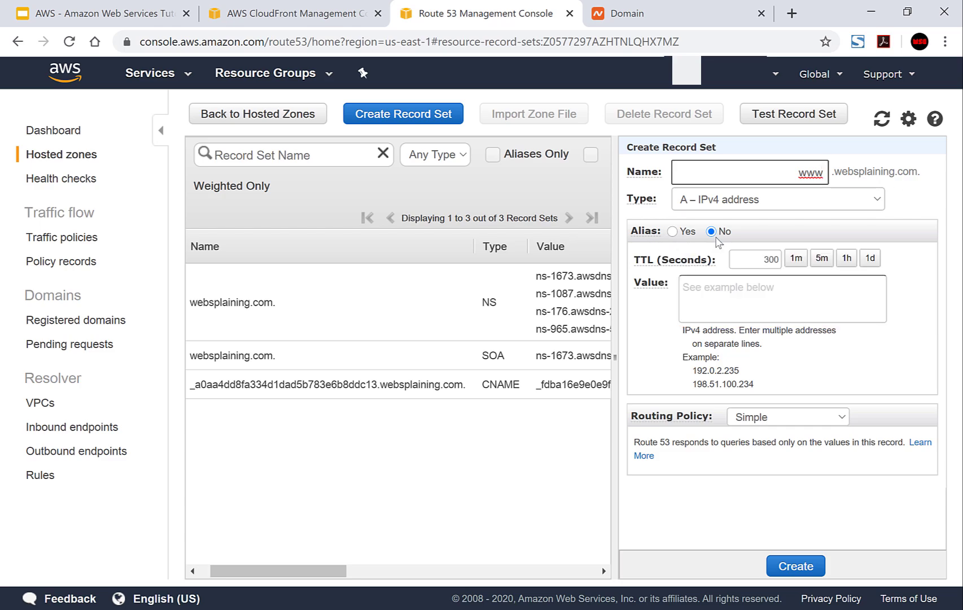
left_click(672, 232)
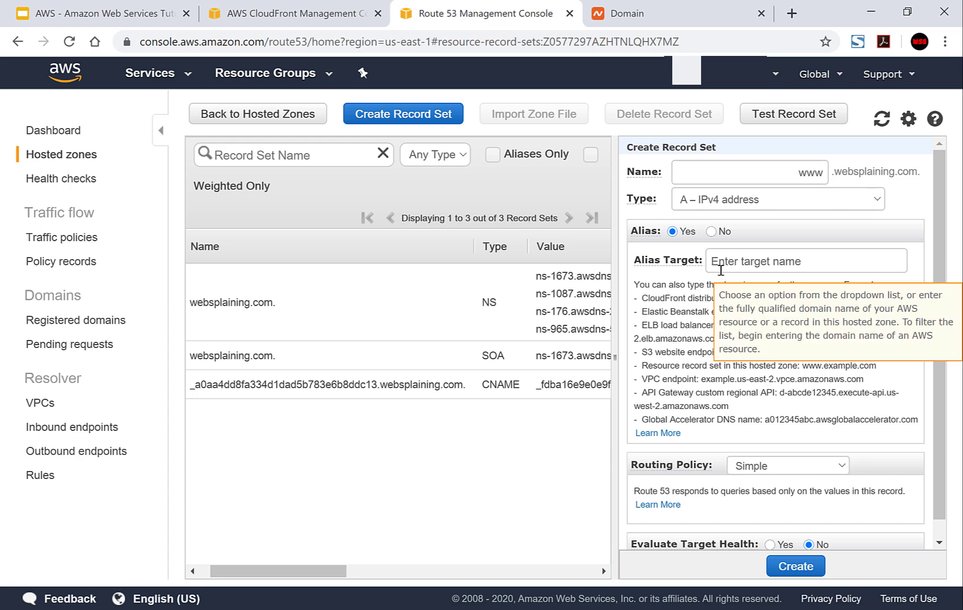
Set the www record's alias target to d1gl104ed9k9di.cloudfront.net, keep simple routing, and create the record set.
left_click(756, 263)
right_click(756, 263)
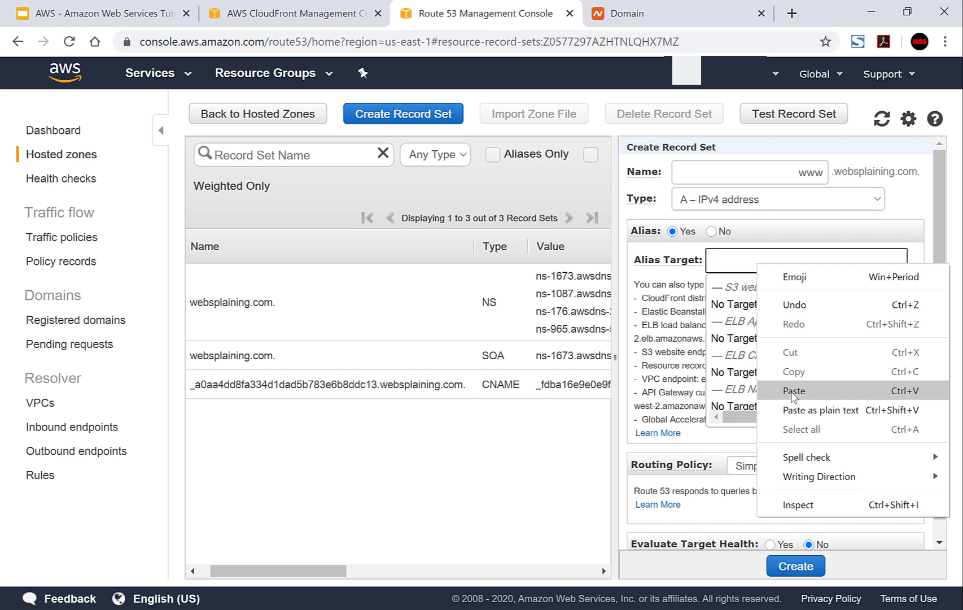
left_click(793, 391)
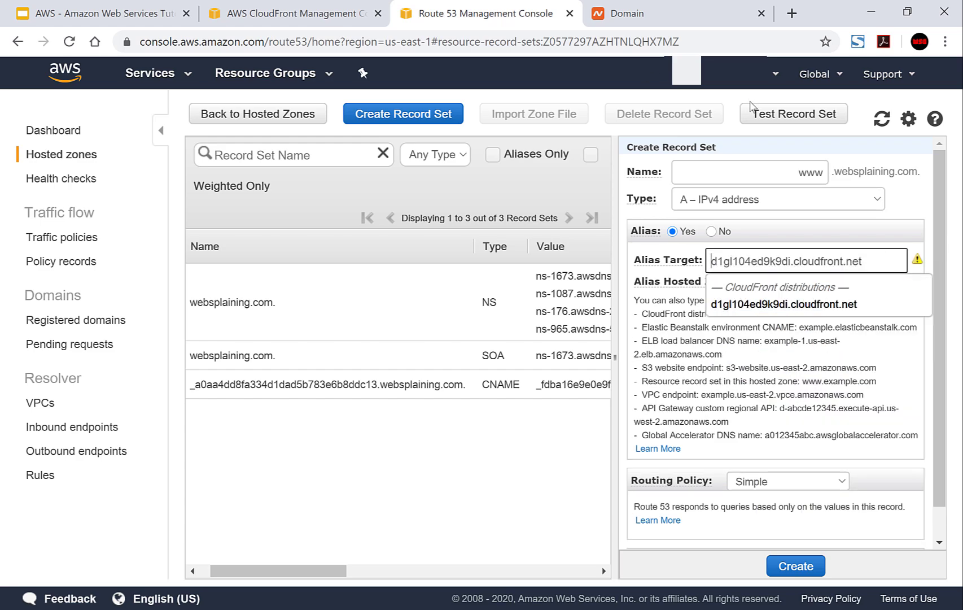
left_click_drag(855, 287, 850, 323)
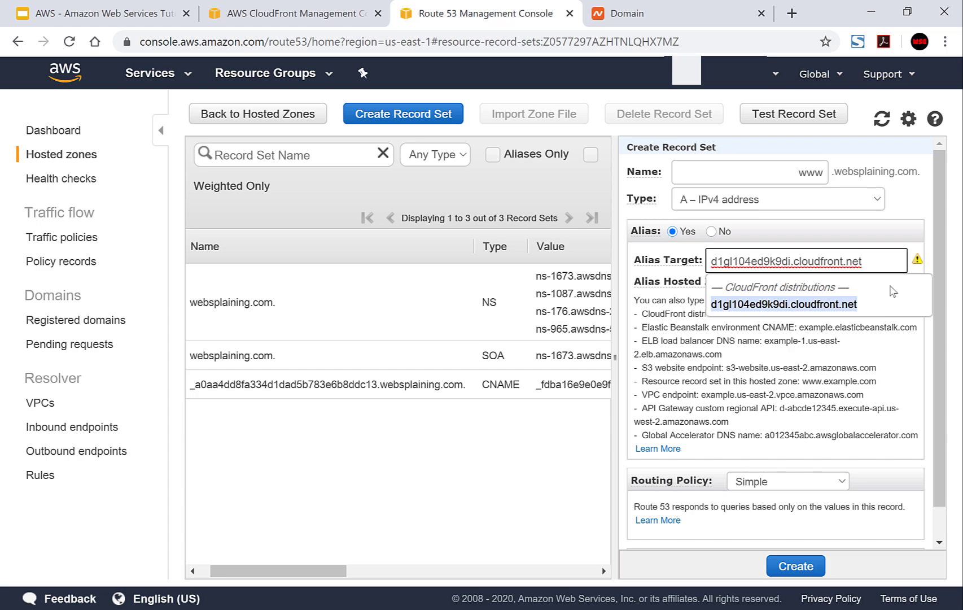
left_click(847, 281)
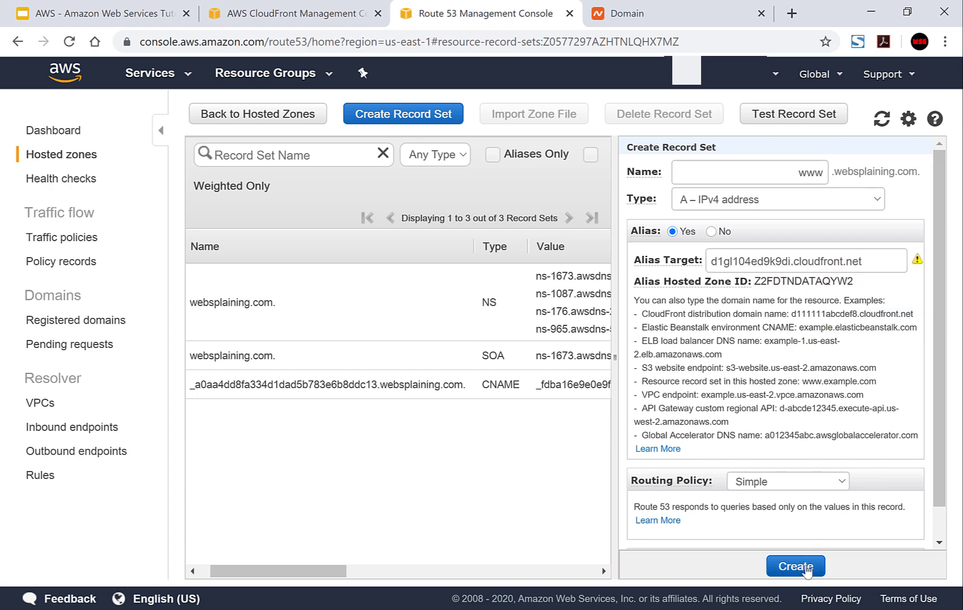
scroll(880, 402, "down", 1)
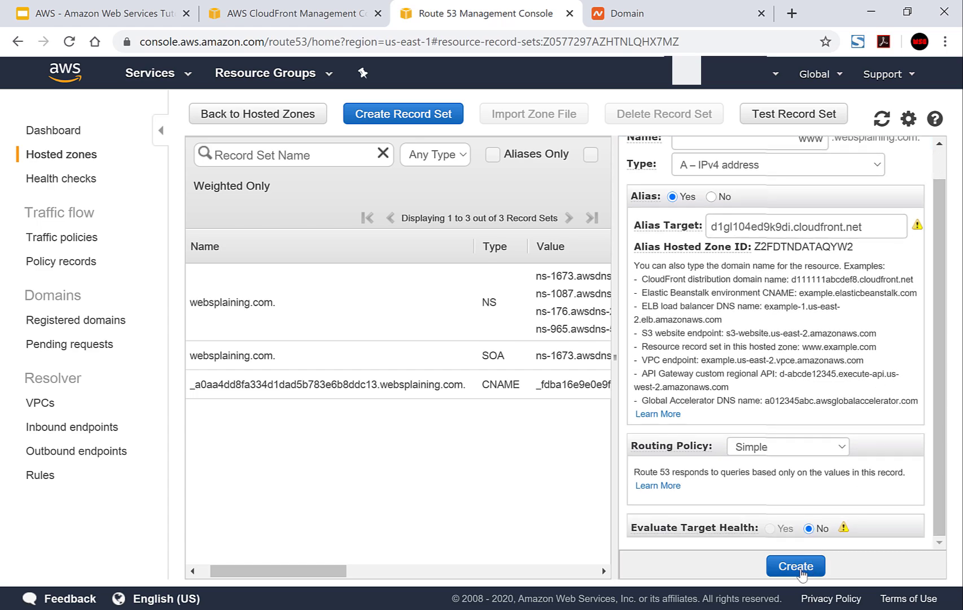
left_click(796, 571)
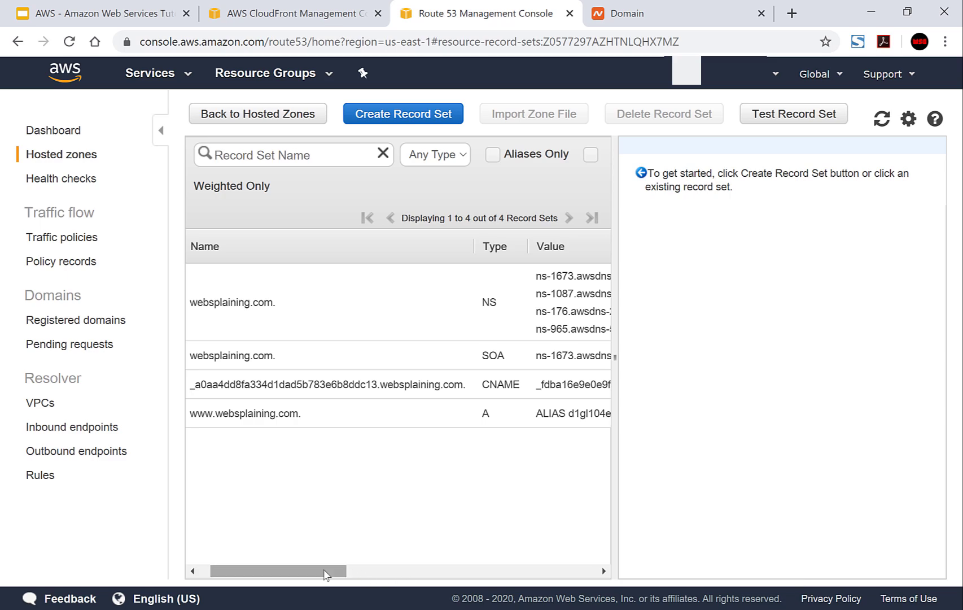
left_click_drag(324, 574, 277, 576)
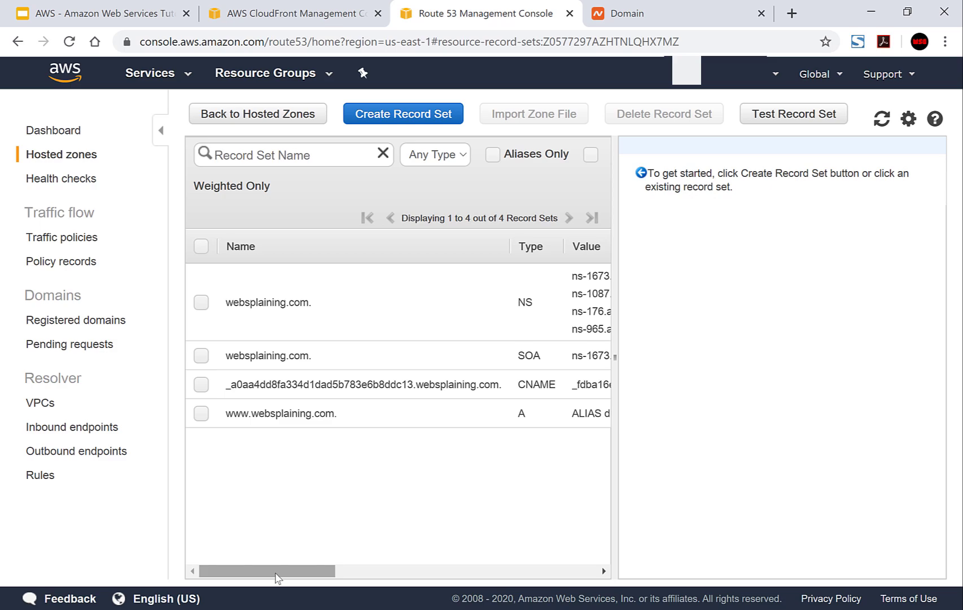
left_click(785, 13)
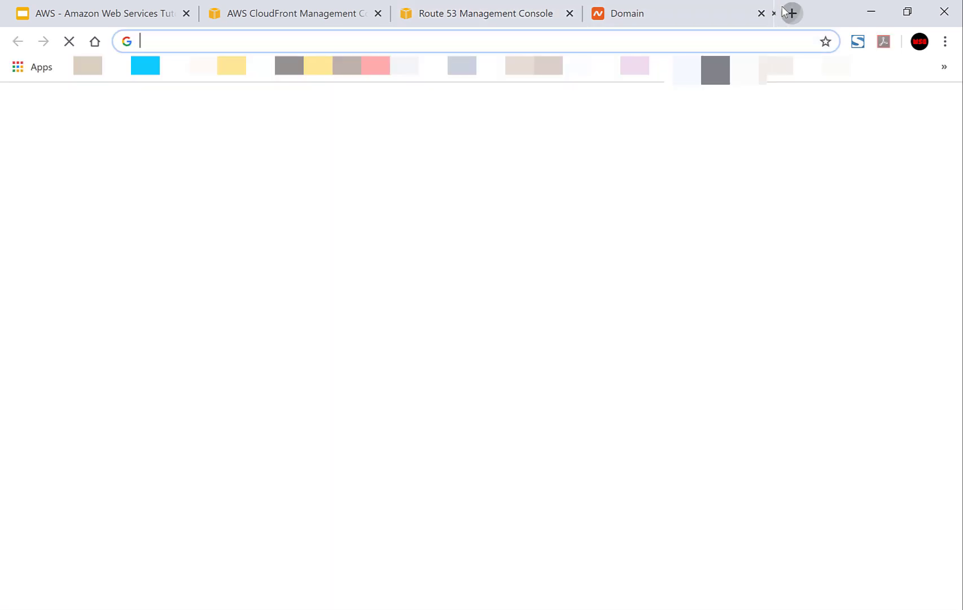
left_click(701, 42)
key("ctrl+v")
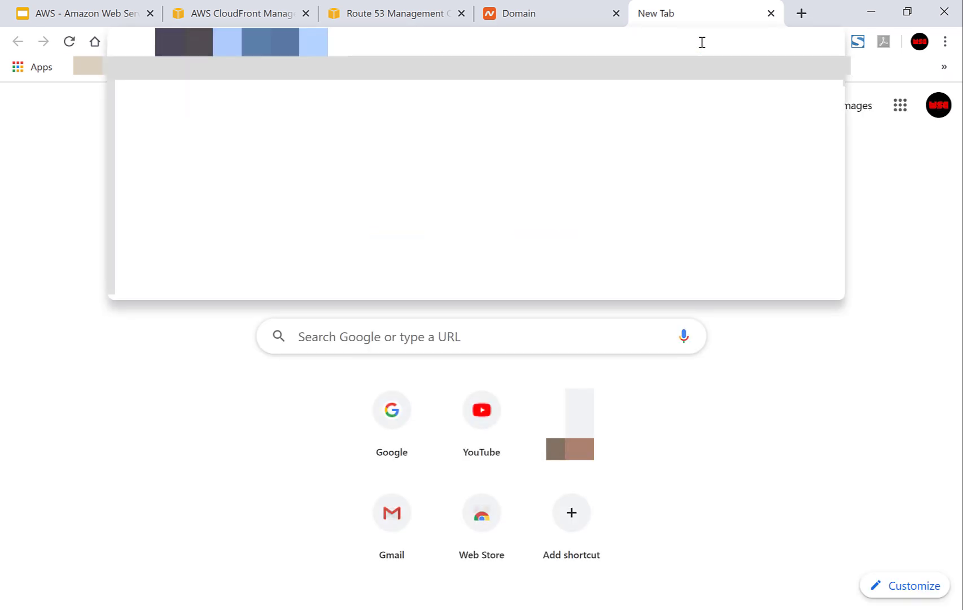
type("www.websplaining")
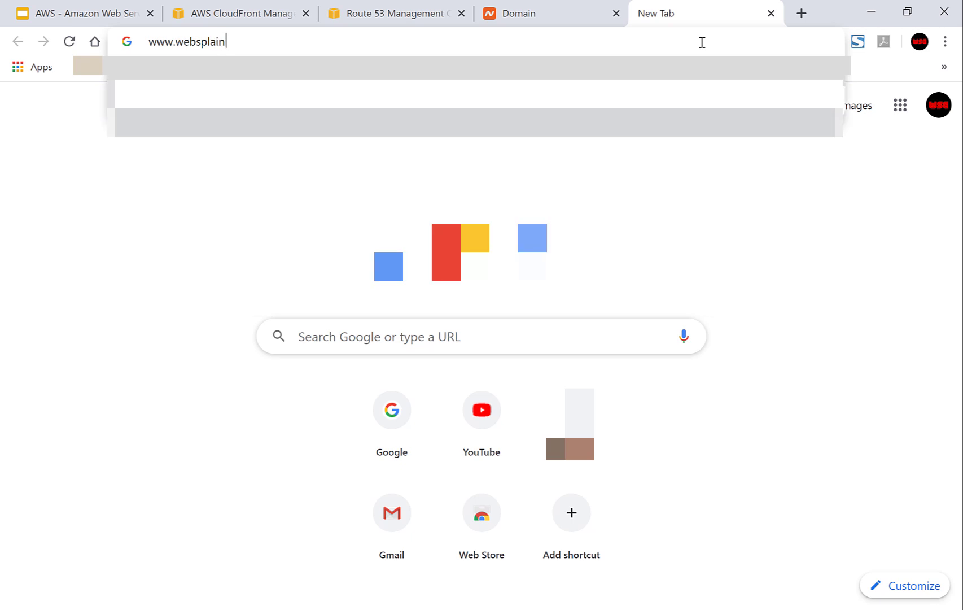
type(".com")
key("Return")
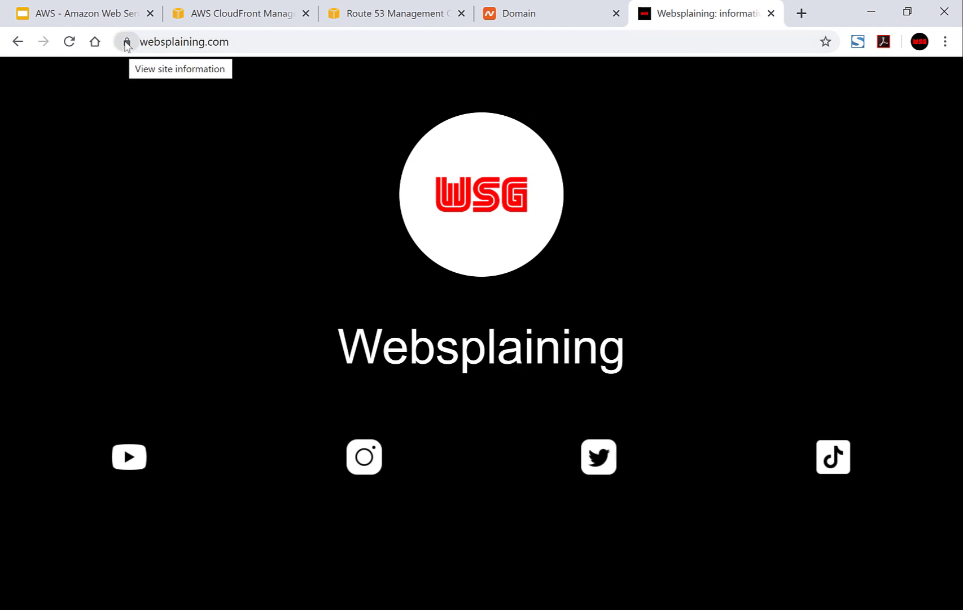
Inspect the site's connection security information and its full URL for HTTPS.
left_click(126, 43)
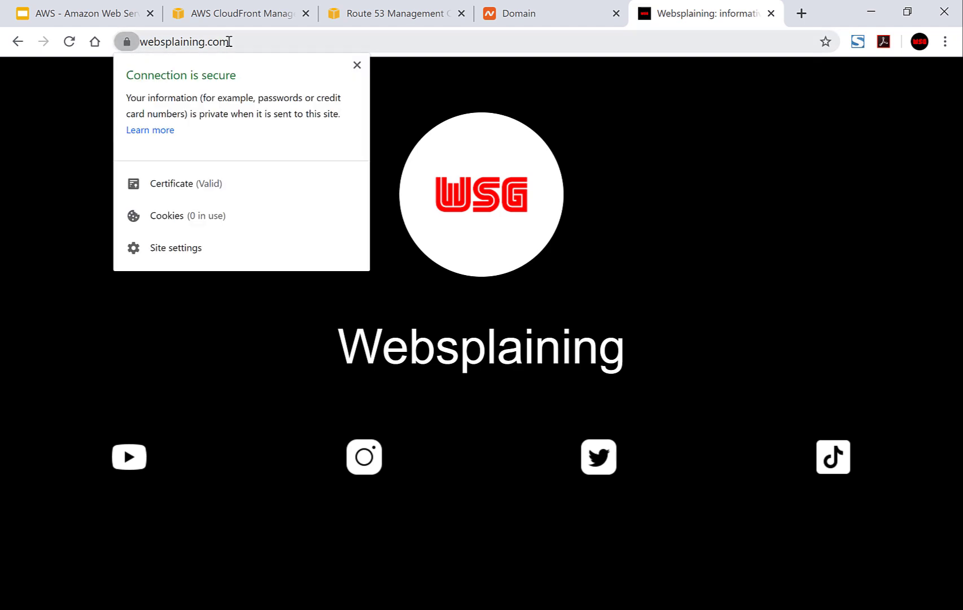
left_click(351, 48)
double_click(351, 48)
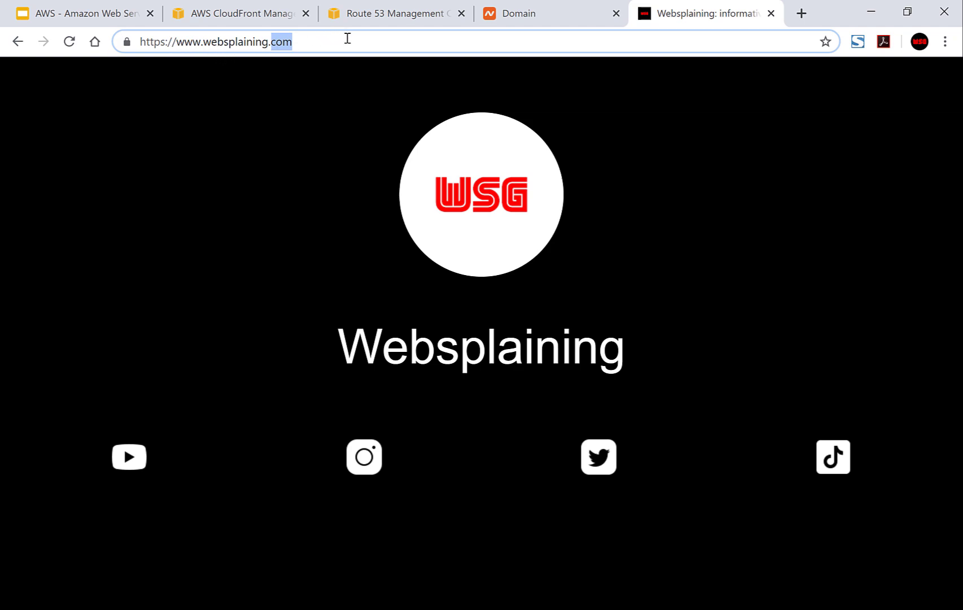
left_click(346, 40)
left_click(687, 190)
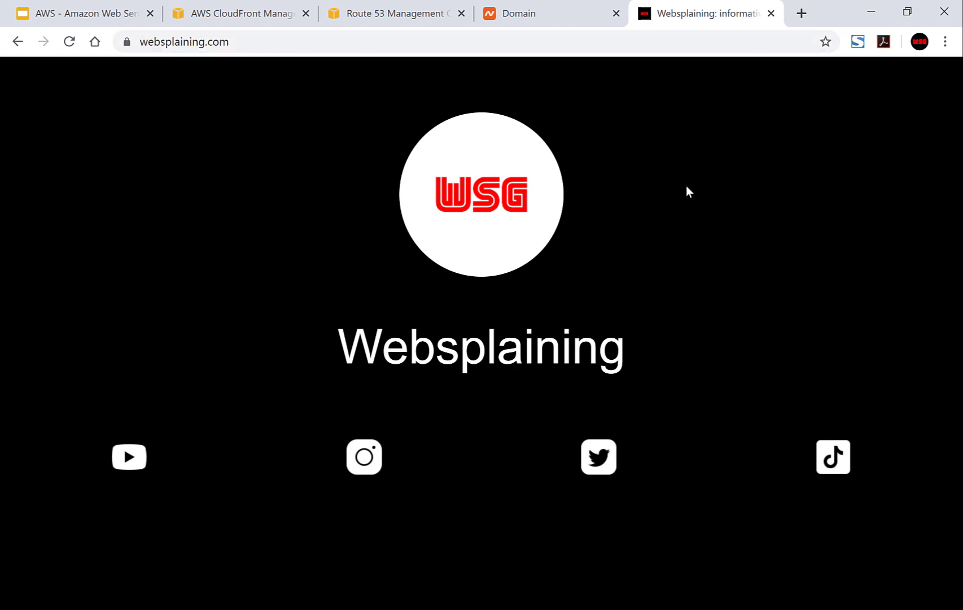